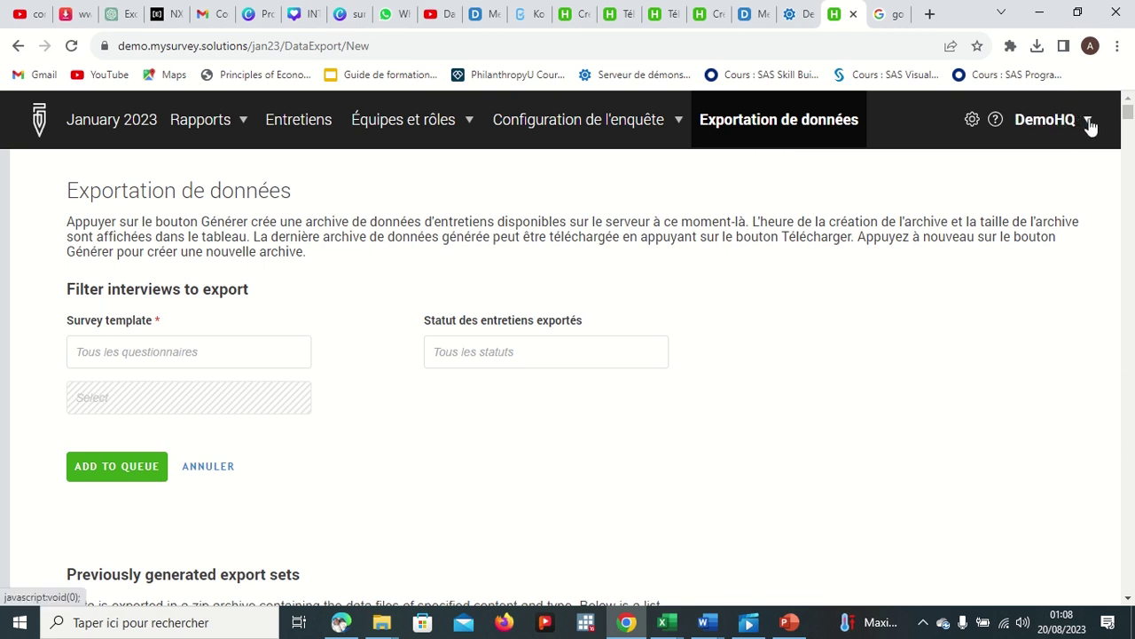
Step: Check the supervisors list, then show the January 2023 interviewers list with 895 active interviewers
left_click(457, 127)
left_click(429, 174)
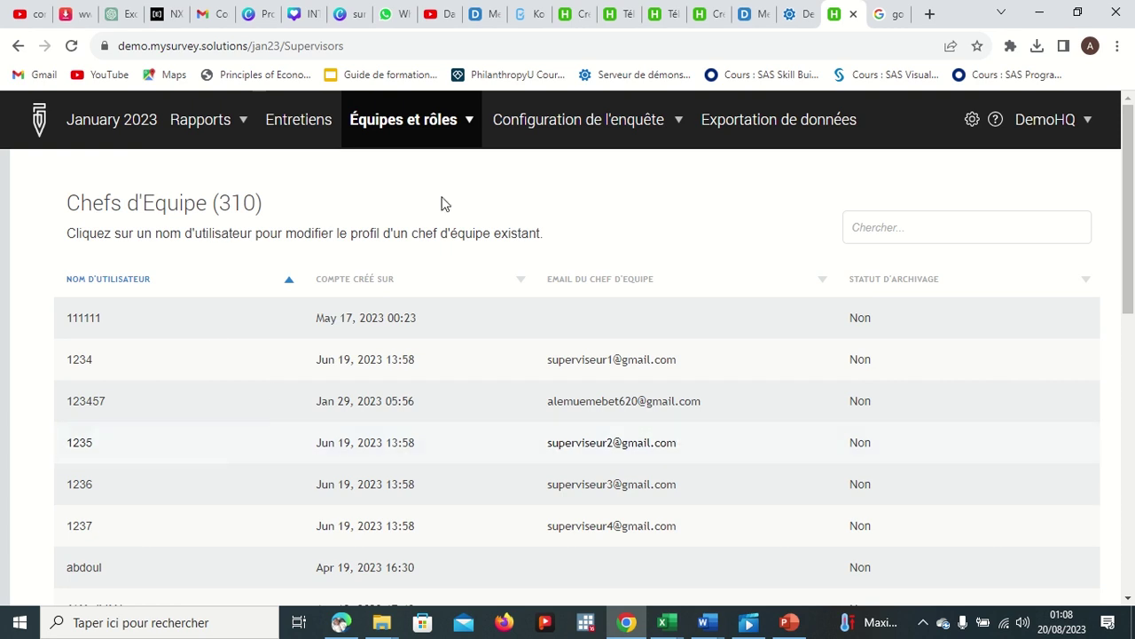
left_click(467, 131)
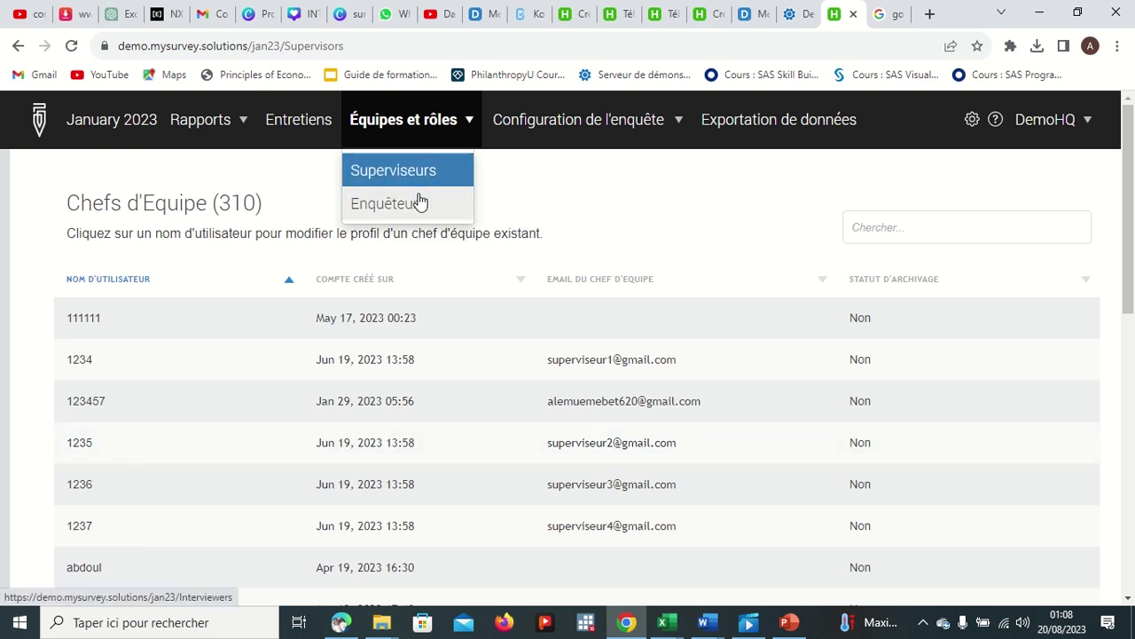
left_click(419, 201)
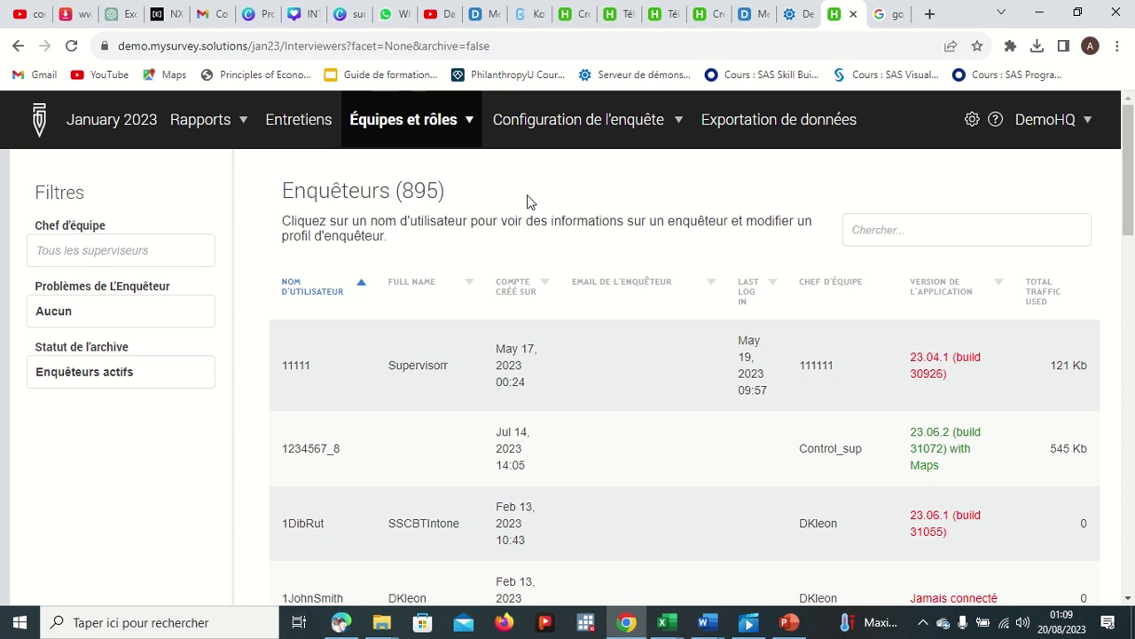
left_click(1091, 127)
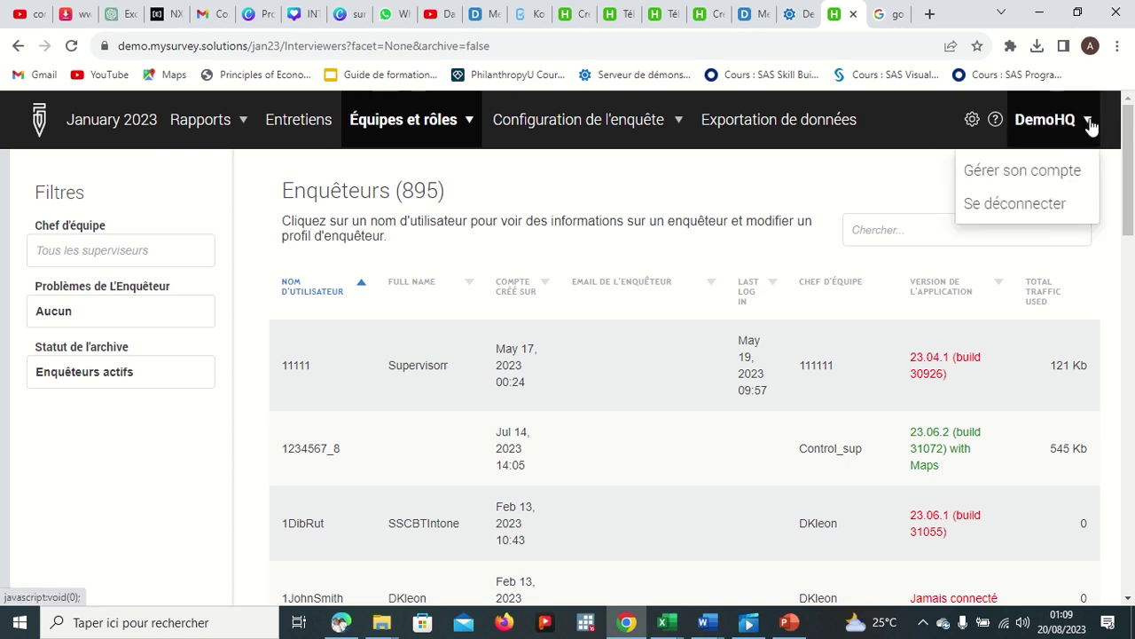
Step: Open the headquarters account's Gérer son compte page, view the password tab, and return to Profile
left_click(1036, 181)
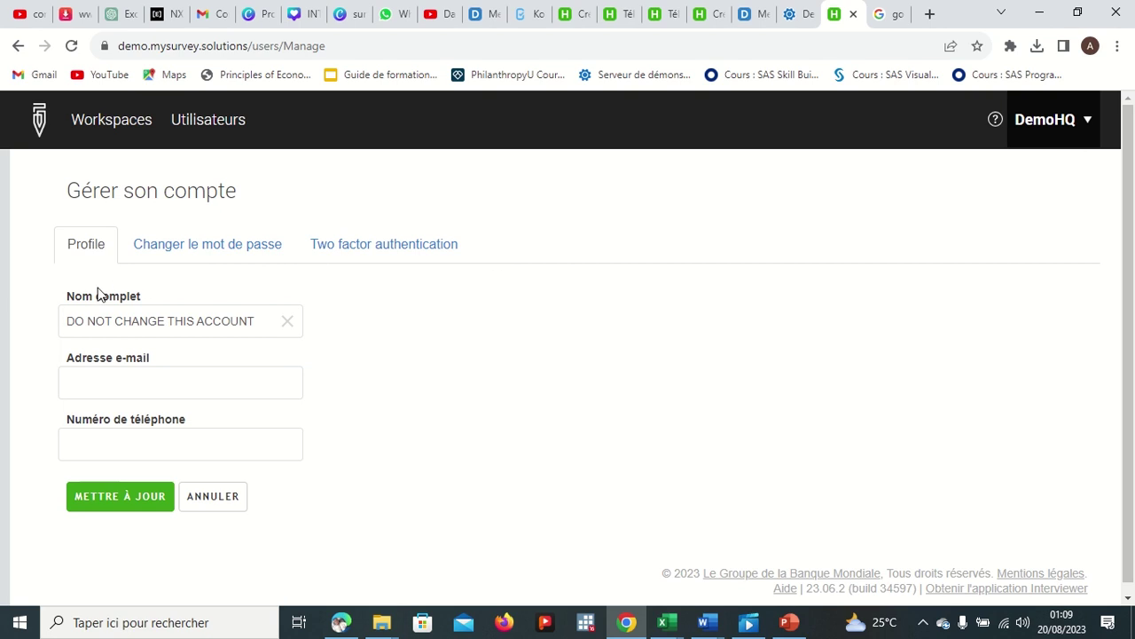
left_click(84, 323)
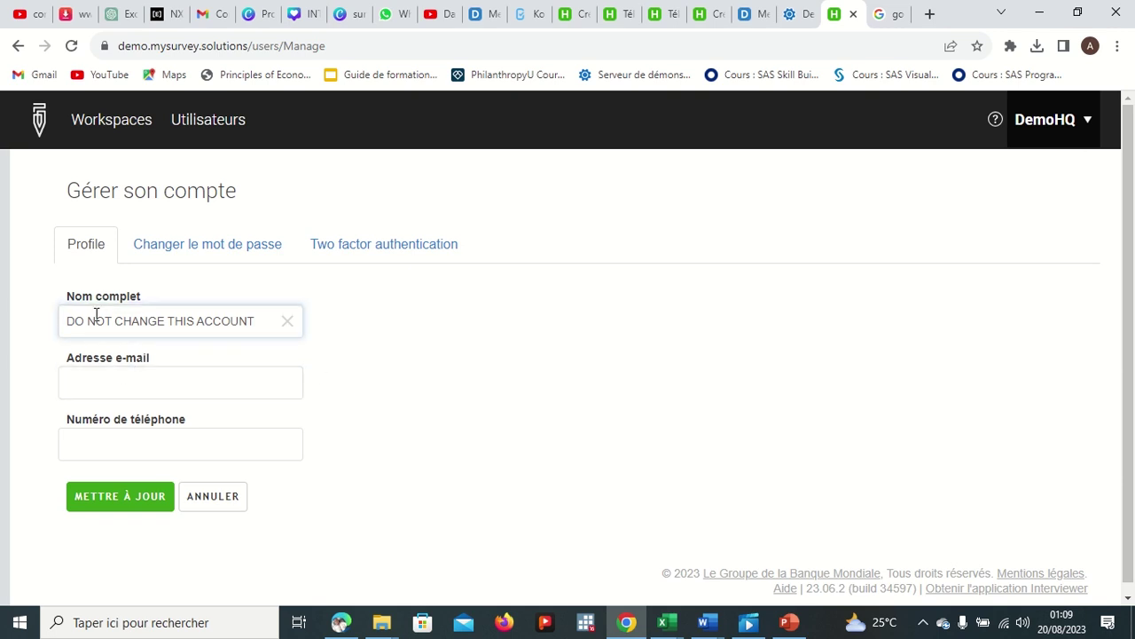
left_click(209, 259)
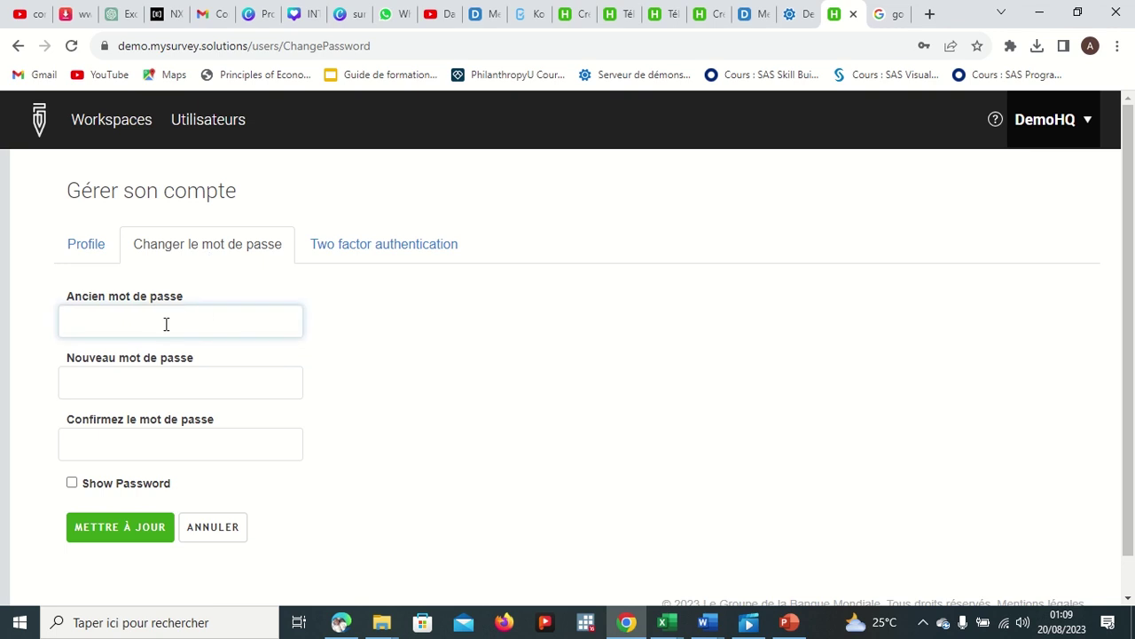
left_click(88, 246)
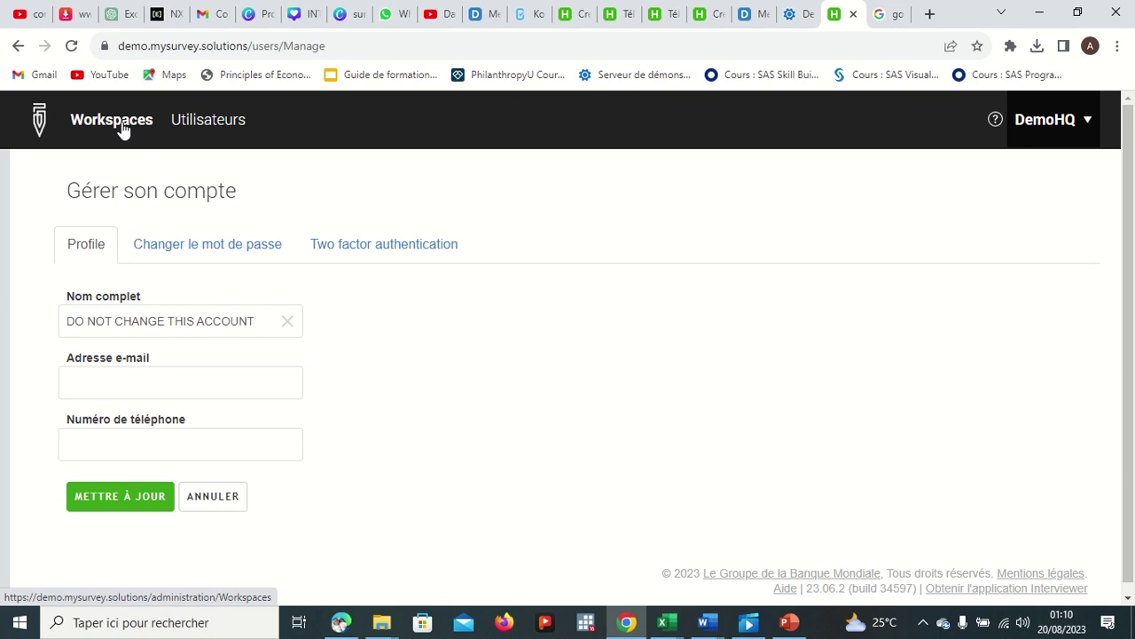
Step: Go to Utilisateurs and start a new individual user with ADD USER
left_click(219, 131)
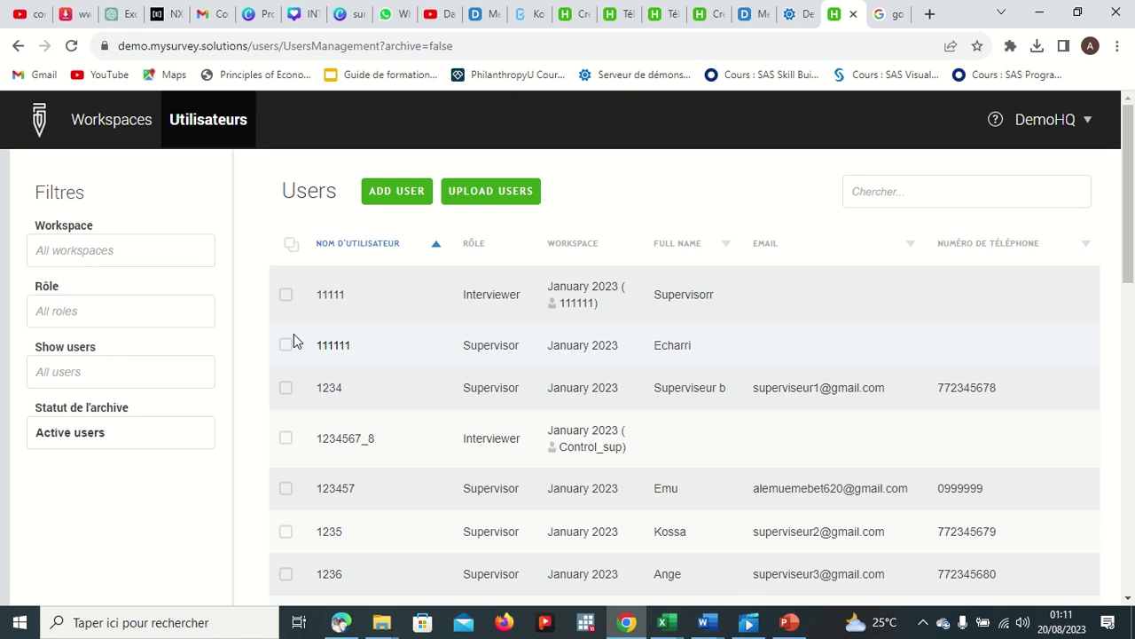
left_click(398, 195)
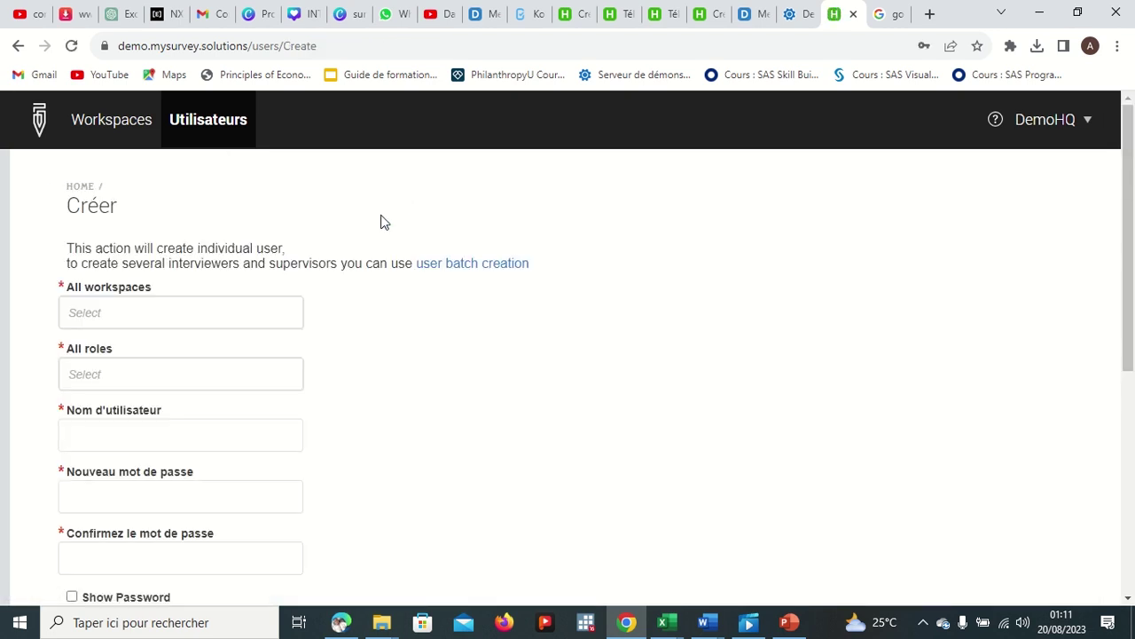
Step: Set the new user's workspace to January 2023, role Chef d'équipe, and enter the supervisor's username
left_click(183, 311)
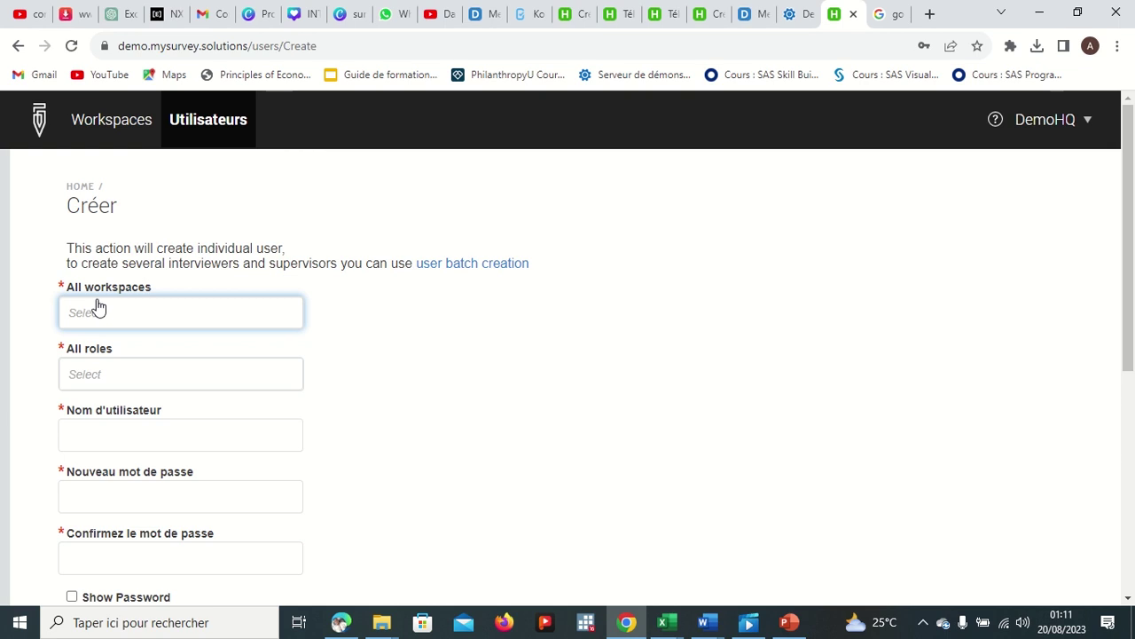
left_click(130, 315)
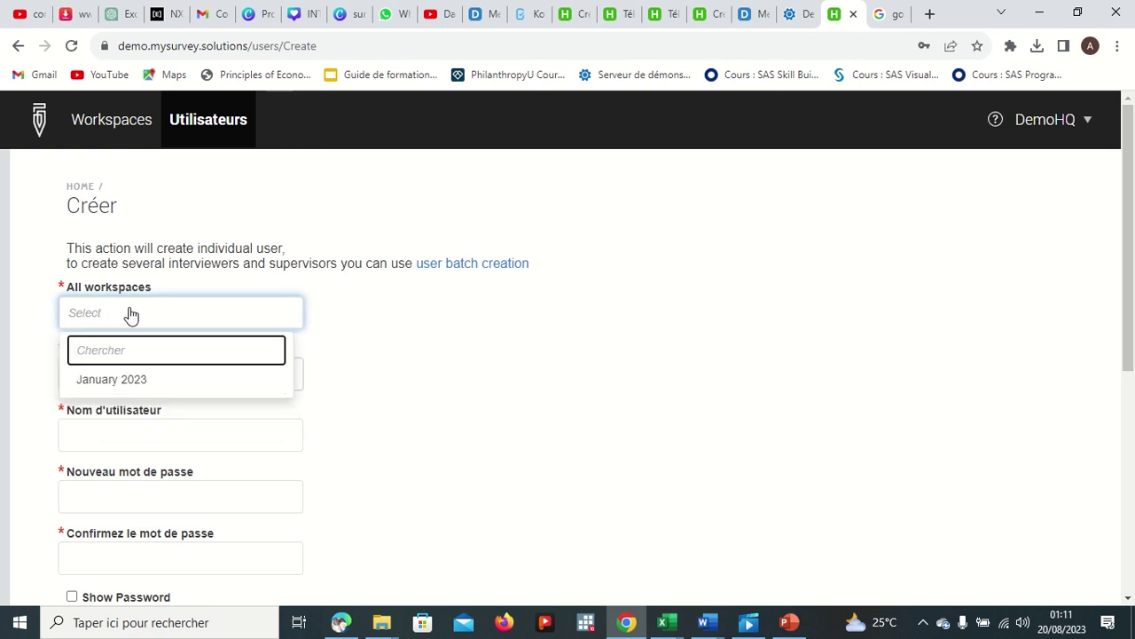
left_click(121, 383)
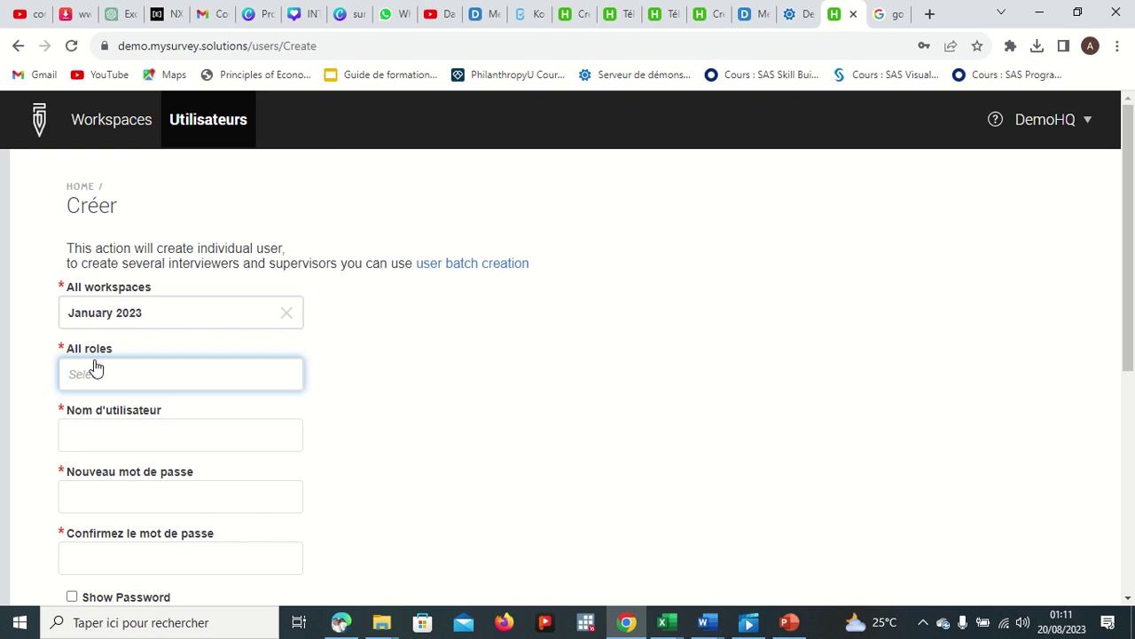
left_click(117, 378)
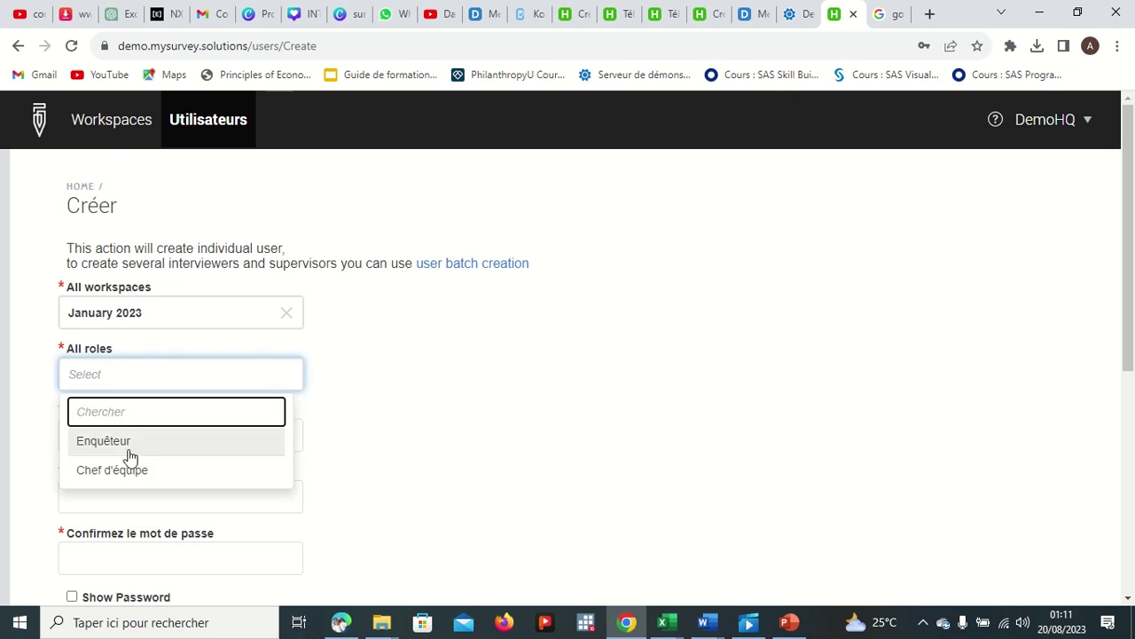
left_click(134, 479)
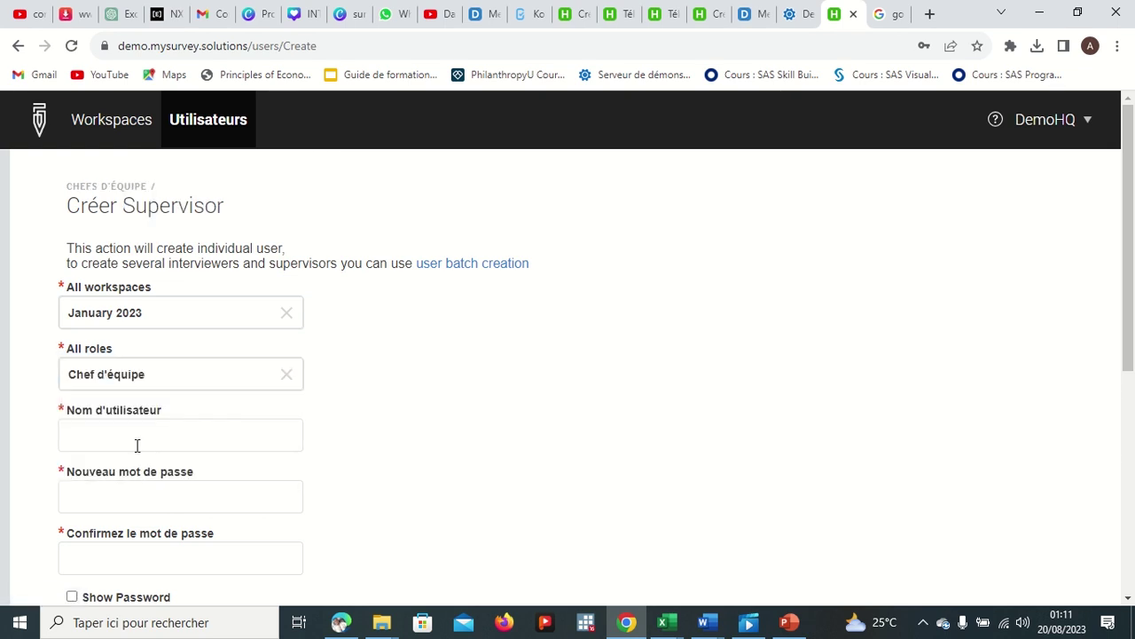
left_click(138, 439)
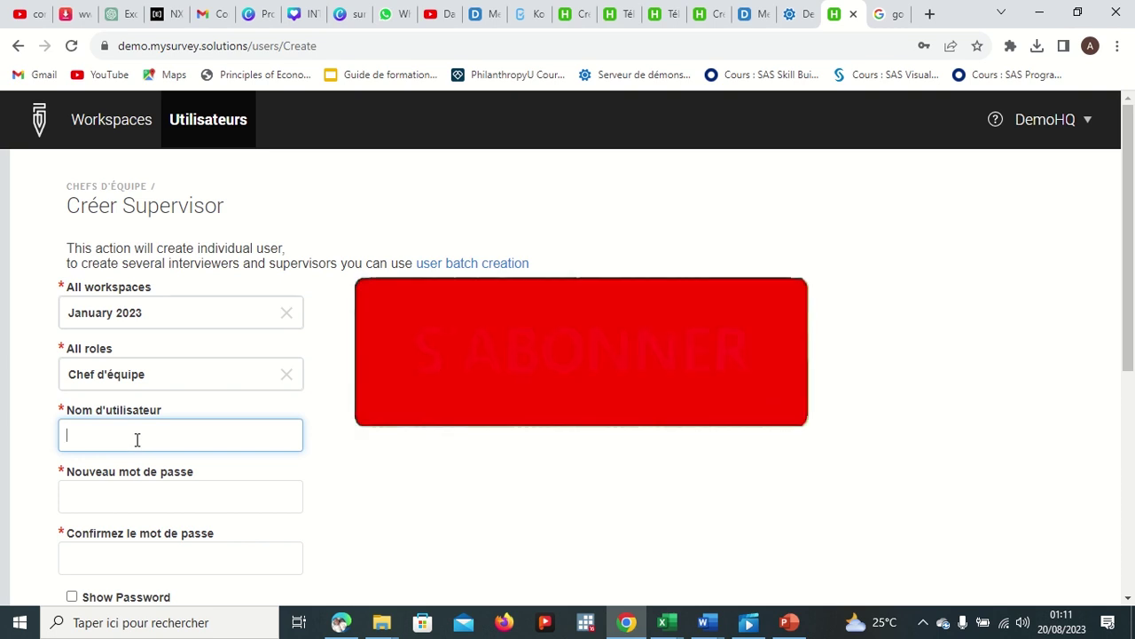
type("m")
key("BackSpace")
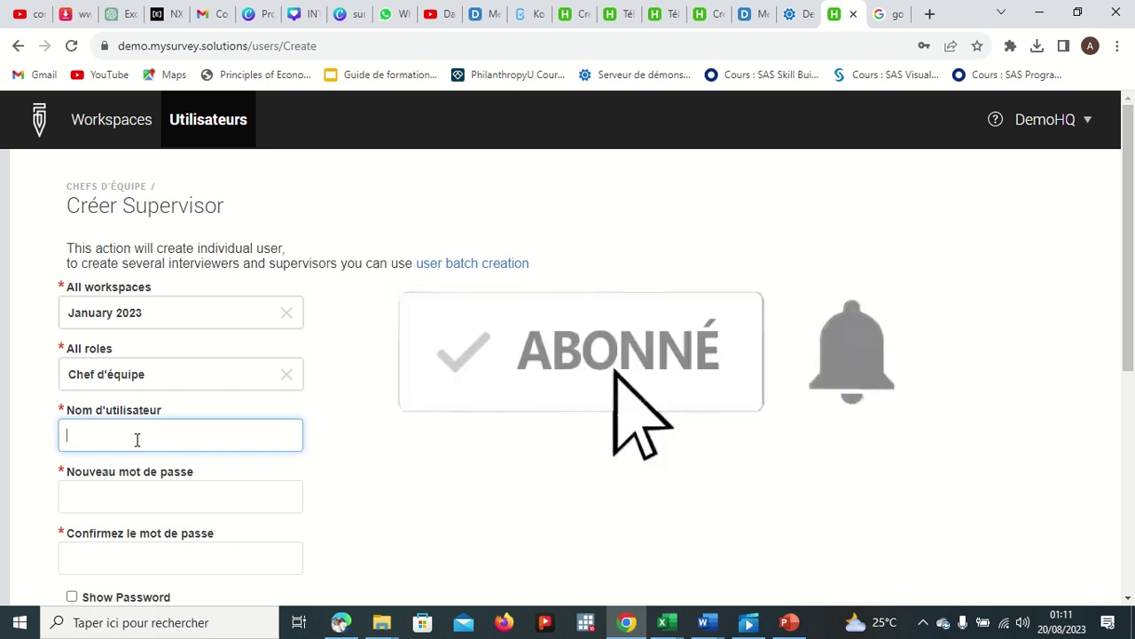
type("Mohamed")
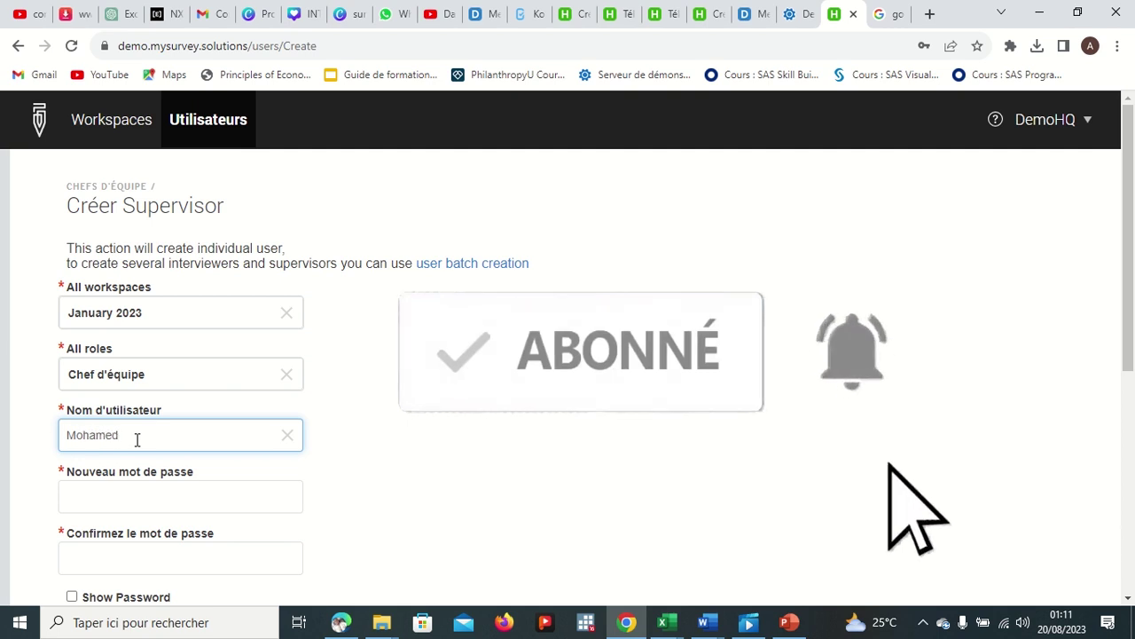
Step: Enter the supervisor's password and paste it into the confirmation field
left_click(141, 494)
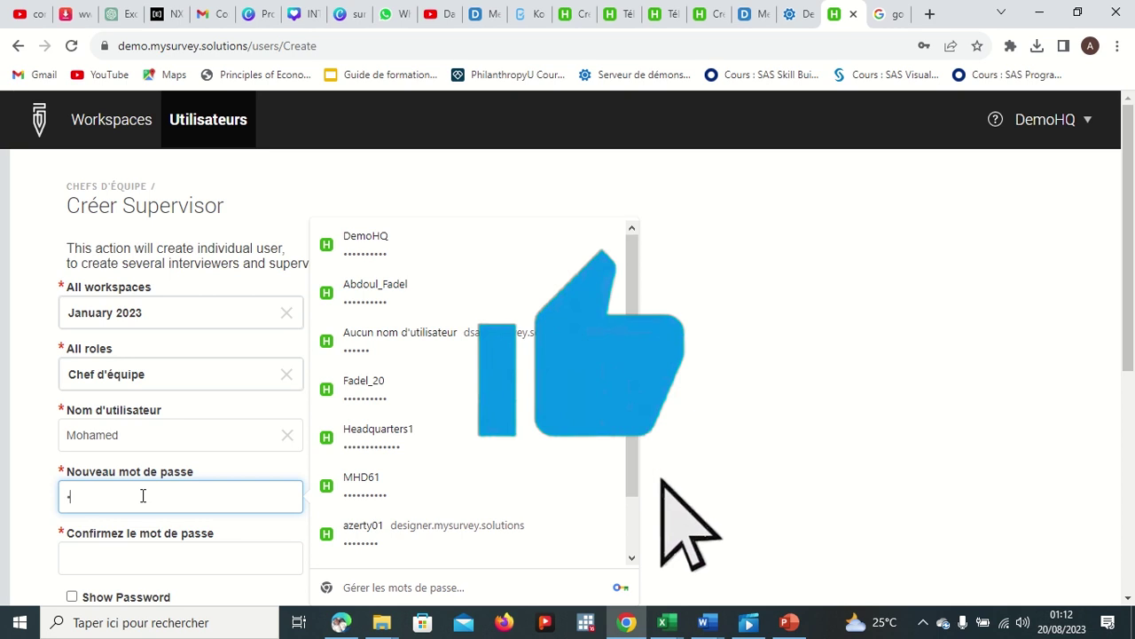
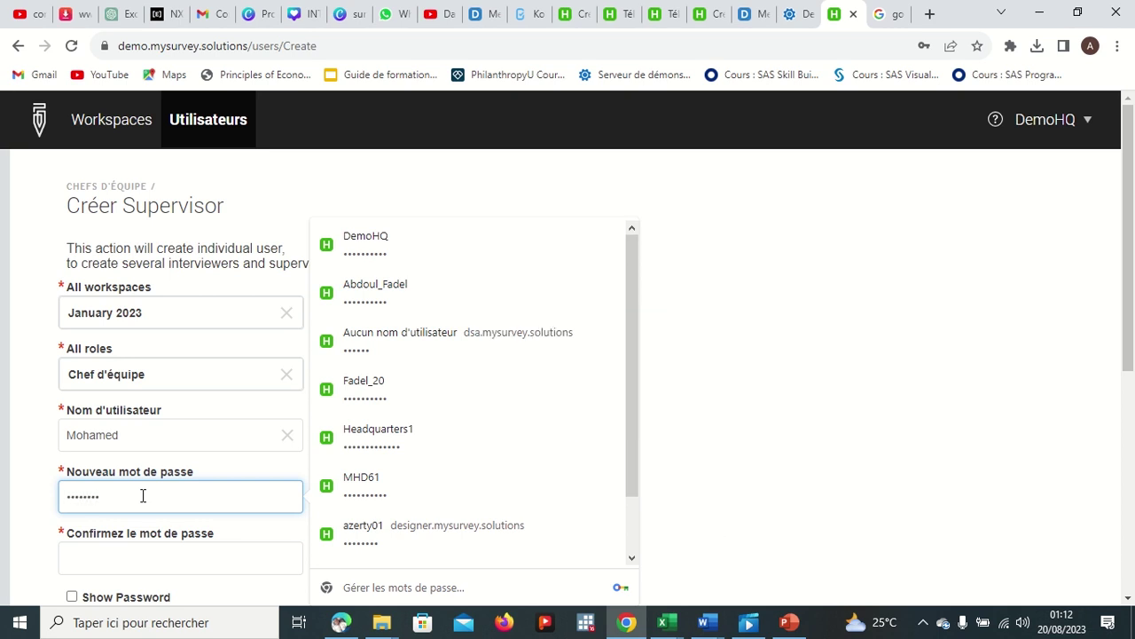
scroll(157, 520, "down", 1)
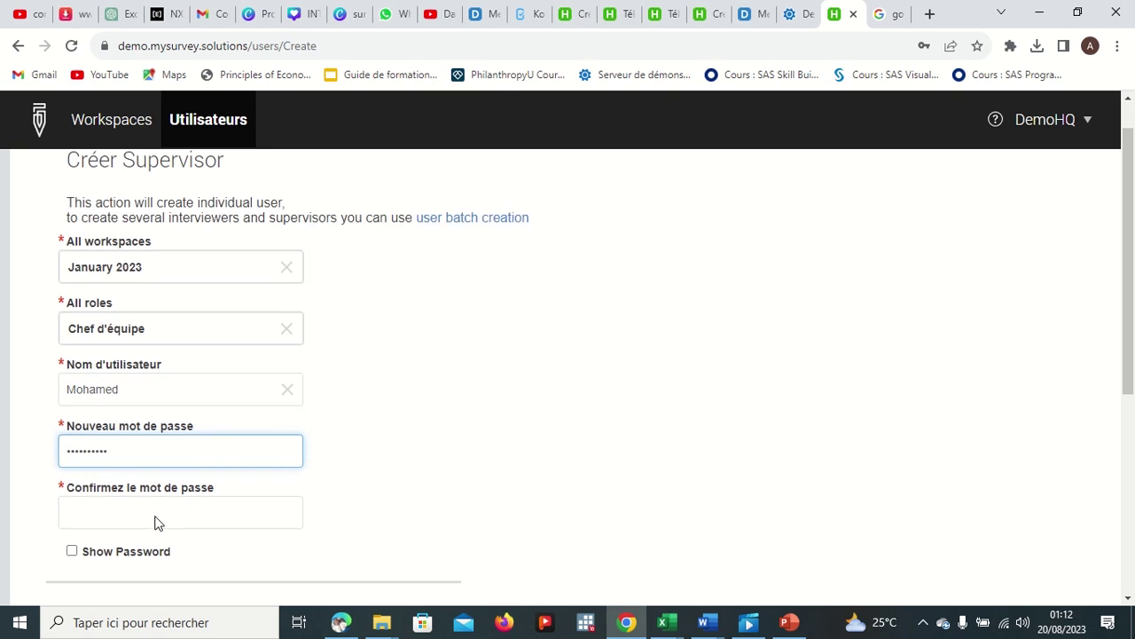
left_click(71, 551)
left_click(147, 451)
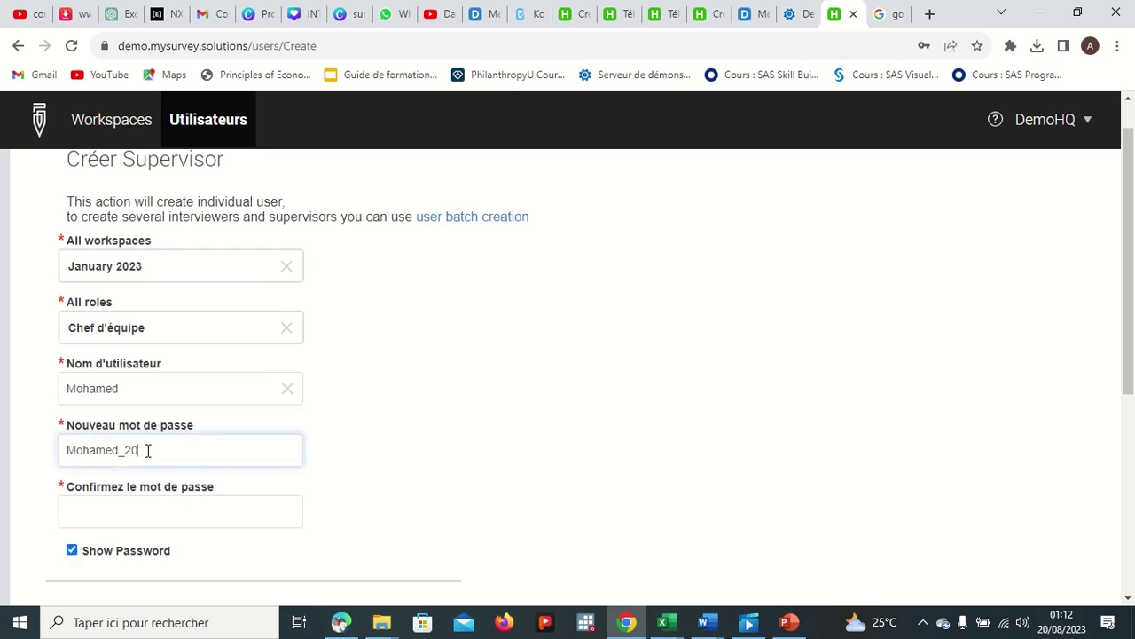
left_click_drag(147, 451, 63, 448)
key("ctrl+c")
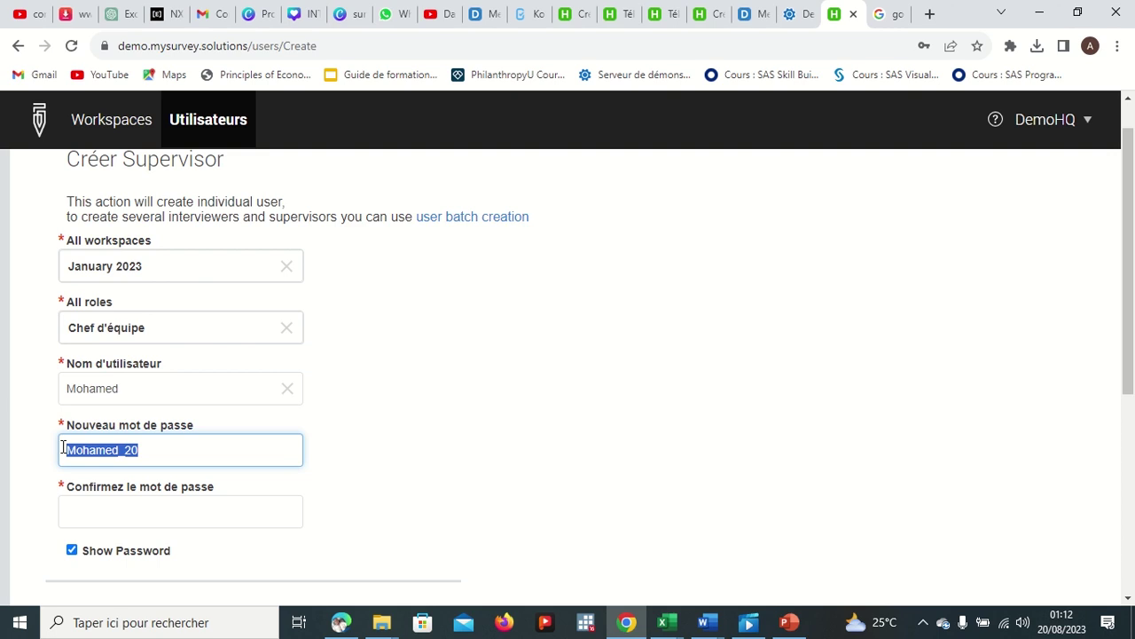
left_click(130, 519)
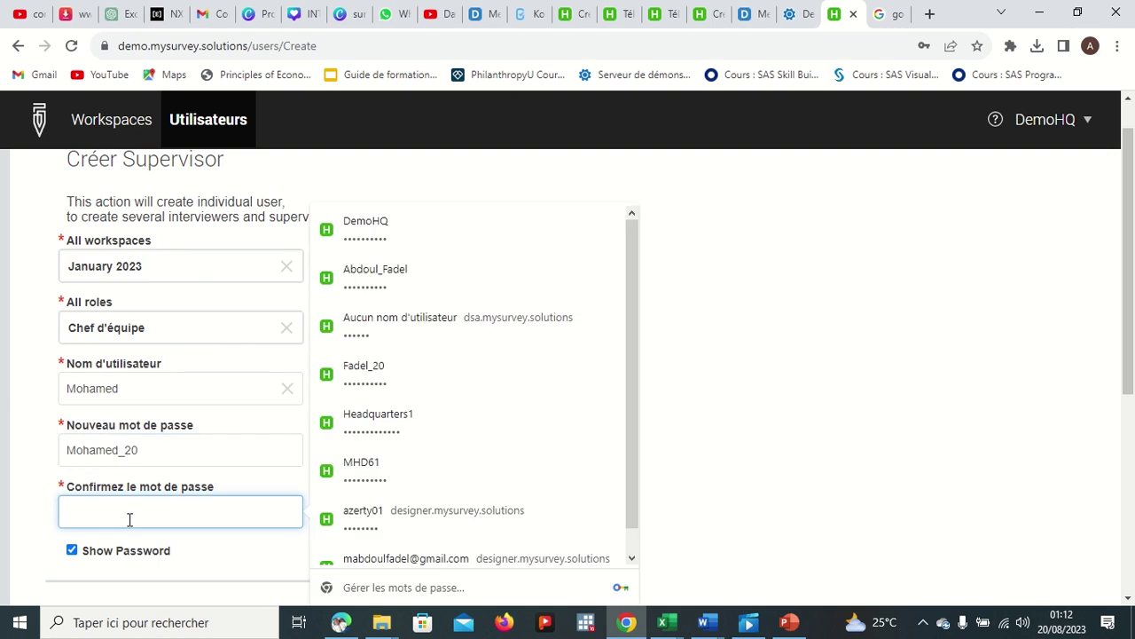
key("ctrl+v")
Step: Leave full name, e-mail and phone blank and submit with CRÉER
scroll(236, 497, "down", 3)
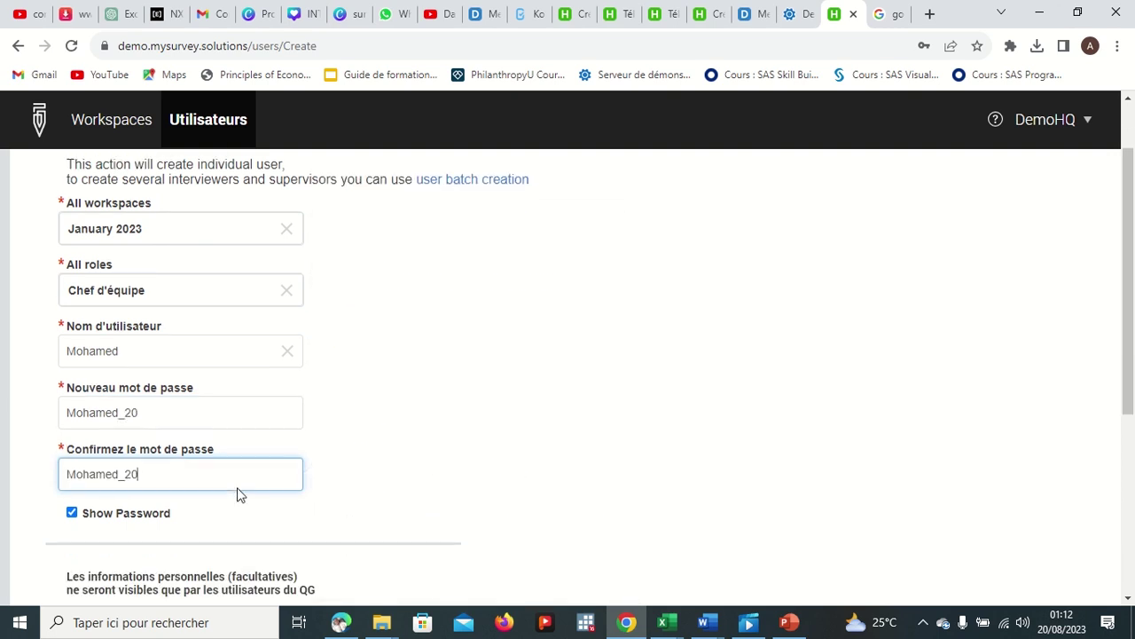
scroll(238, 490, "down", 1)
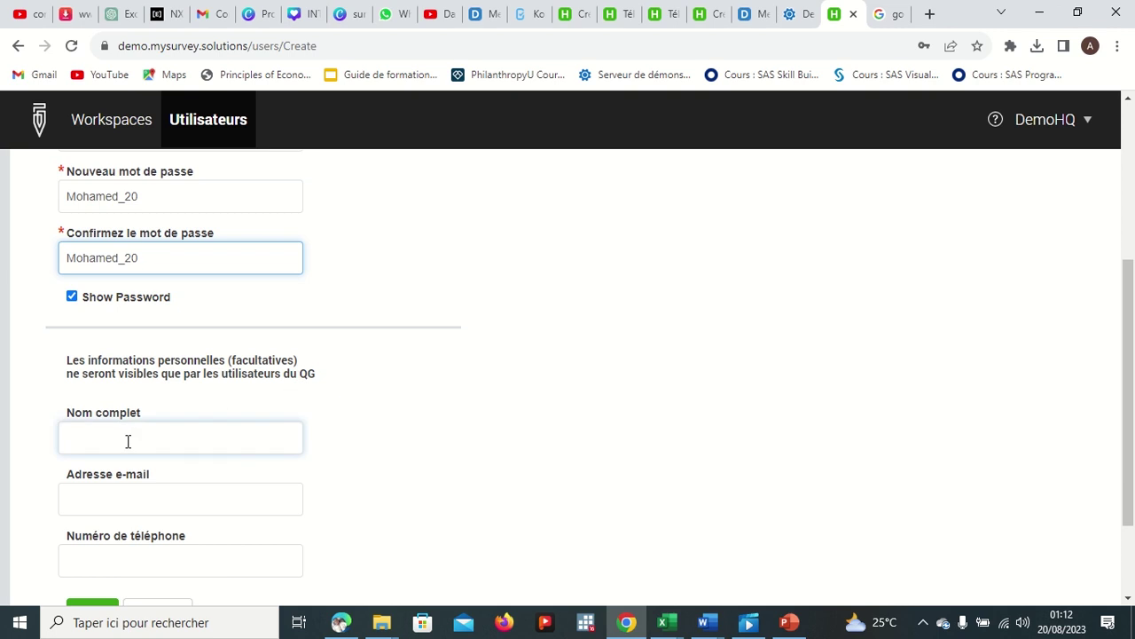
scroll(132, 440, "down", 1)
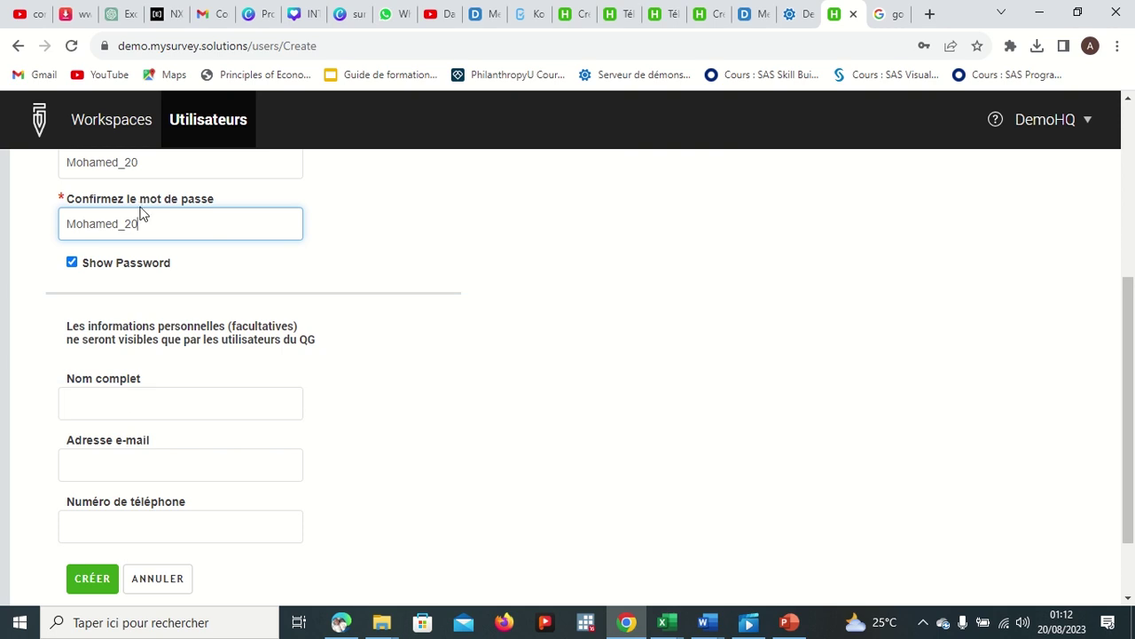
left_click(142, 405)
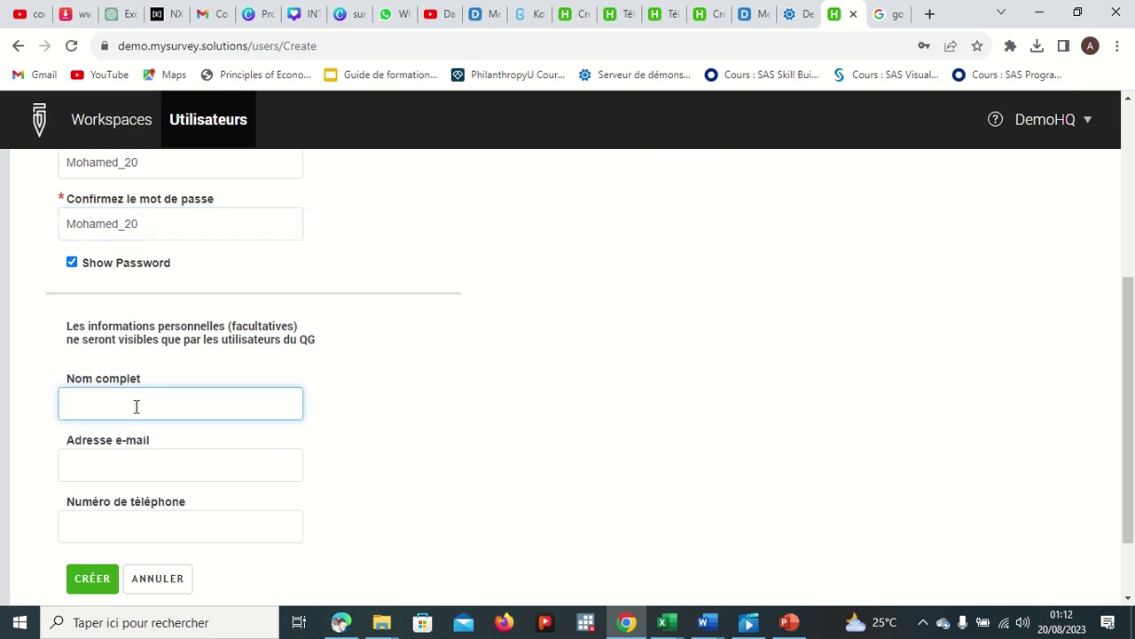
left_click(178, 456)
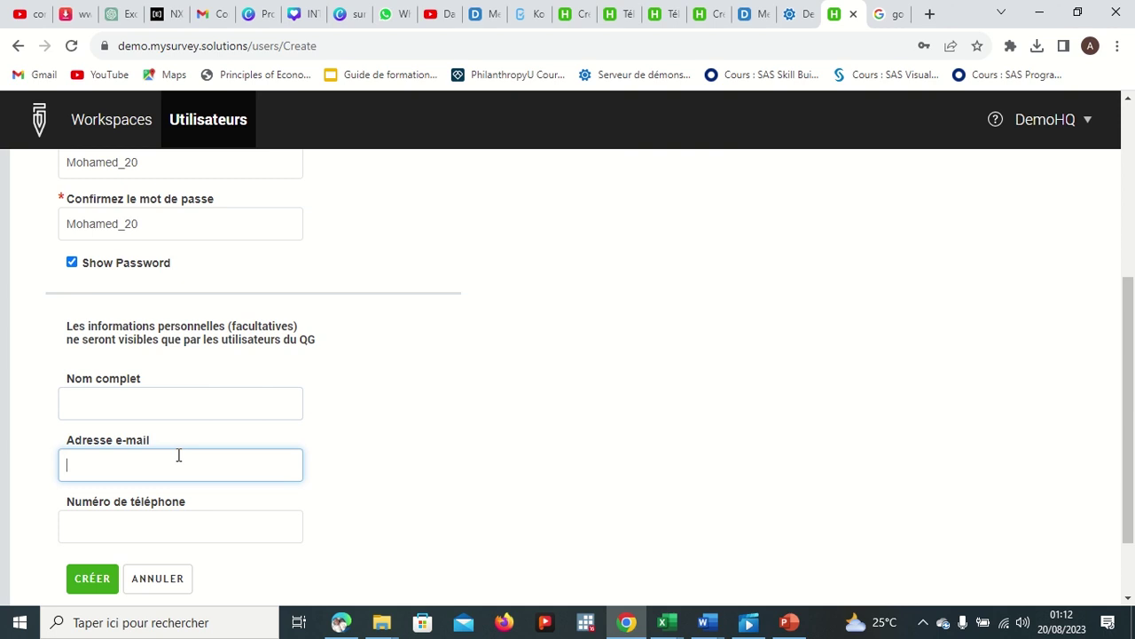
left_click(133, 527)
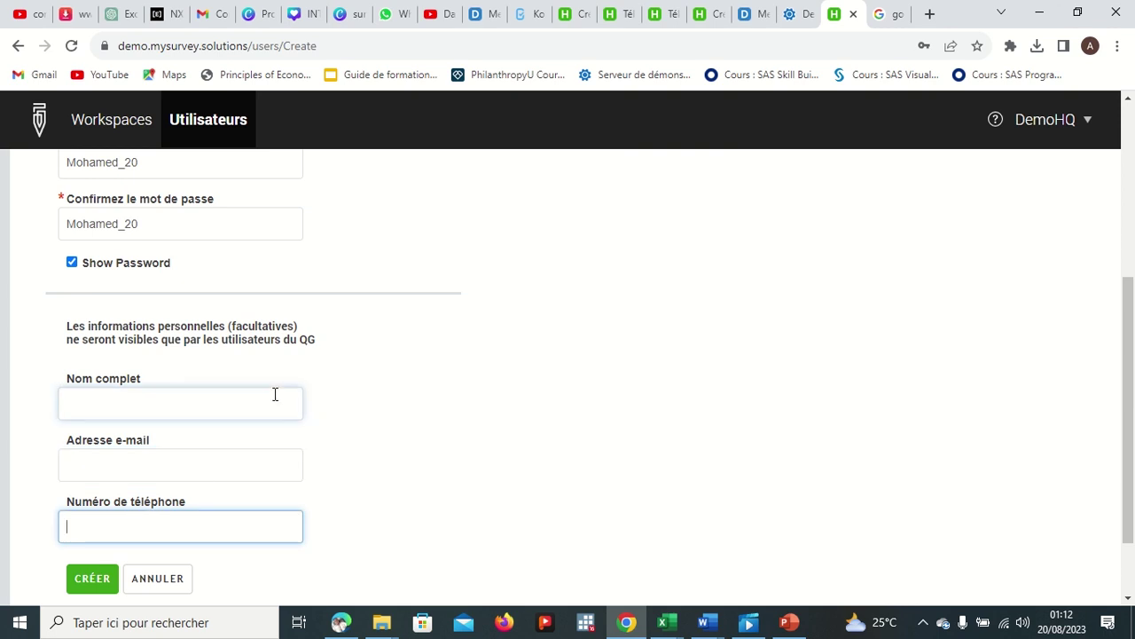
scroll(275, 394, "down", 1)
left_click(91, 493)
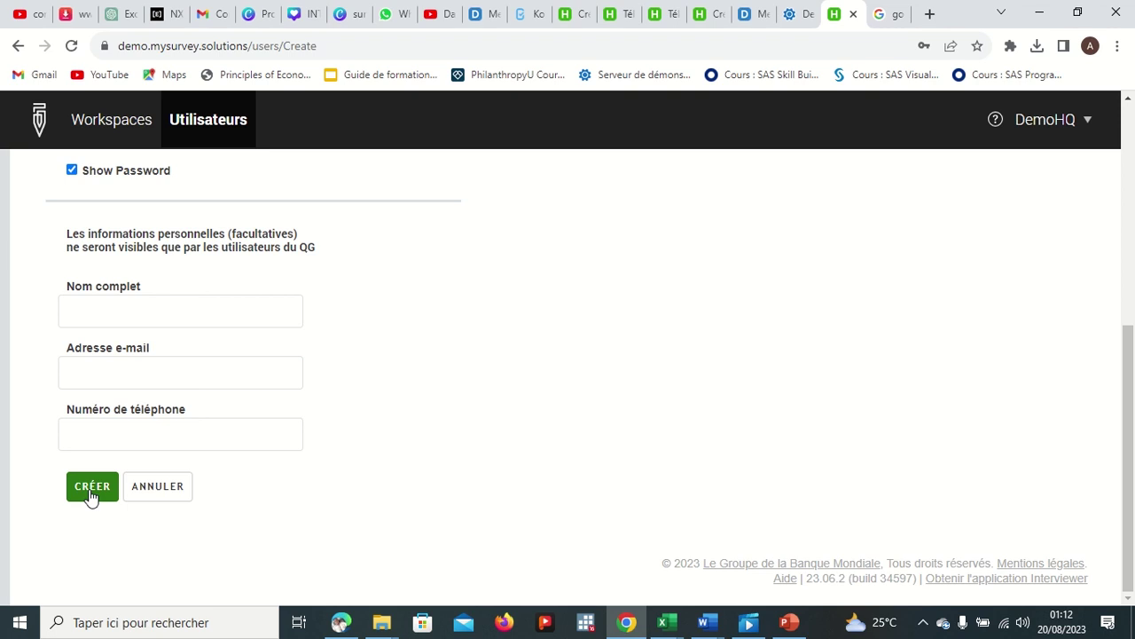
scroll(208, 405, "up", 3)
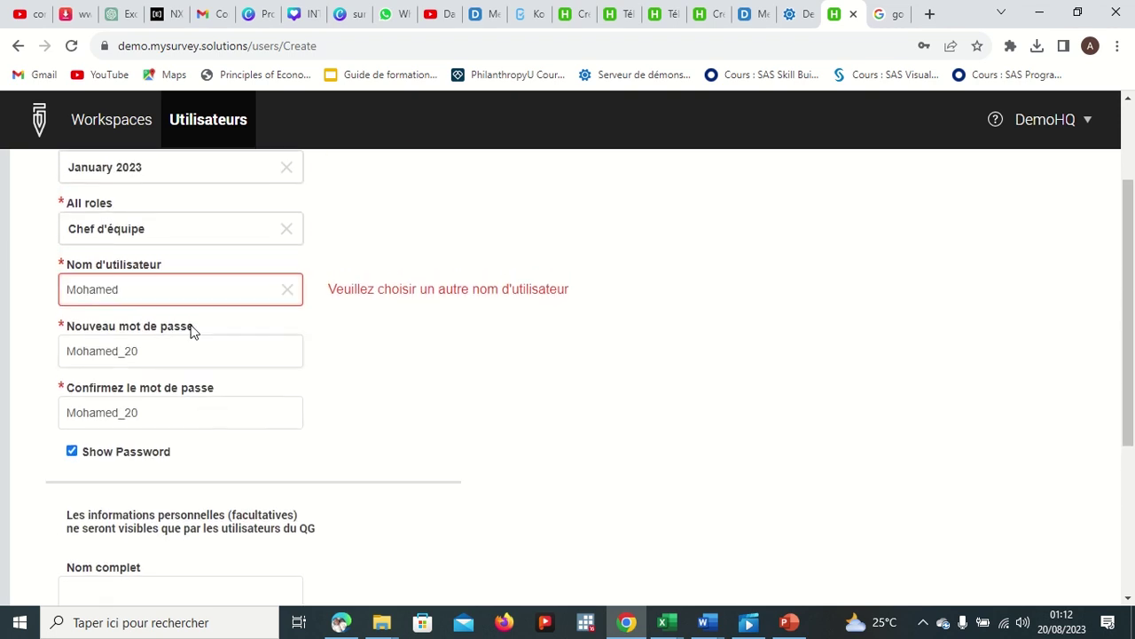
Step: Change the rejected username to a unique variant ending in 1 and submit with CRÉER
left_click(230, 291)
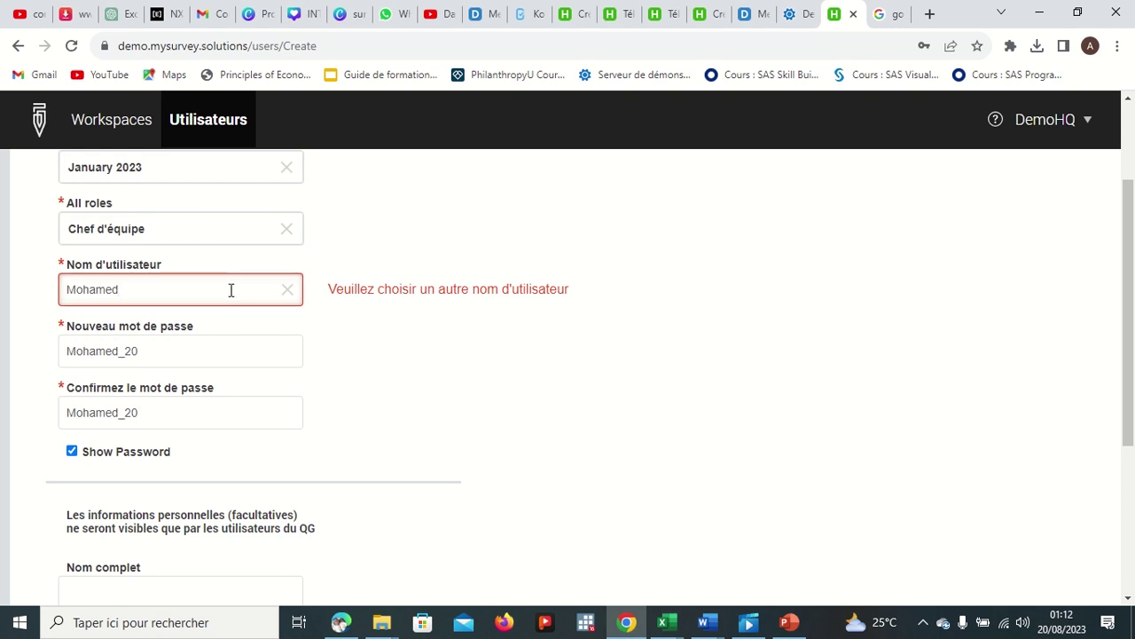
key("BackSpace")
key("BackSpace")
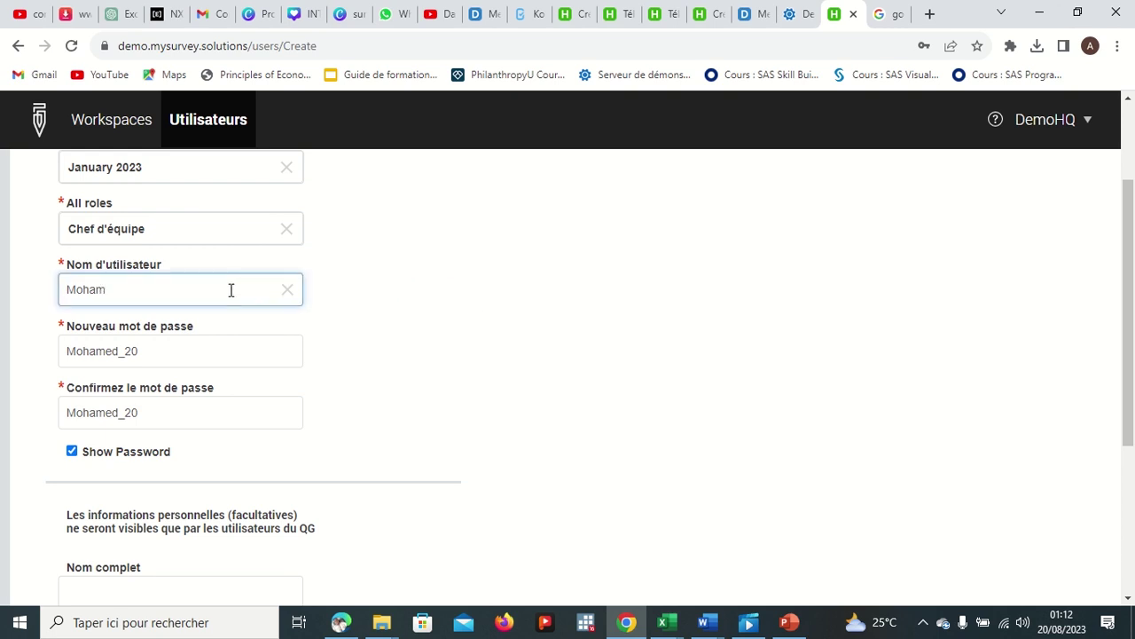
key("BackSpace")
key("BackSpace")
key("BackSpace")
key("BackSpace")
type("ohamed1")
scroll(380, 350, "down", 2)
scroll(144, 439, "down", 2)
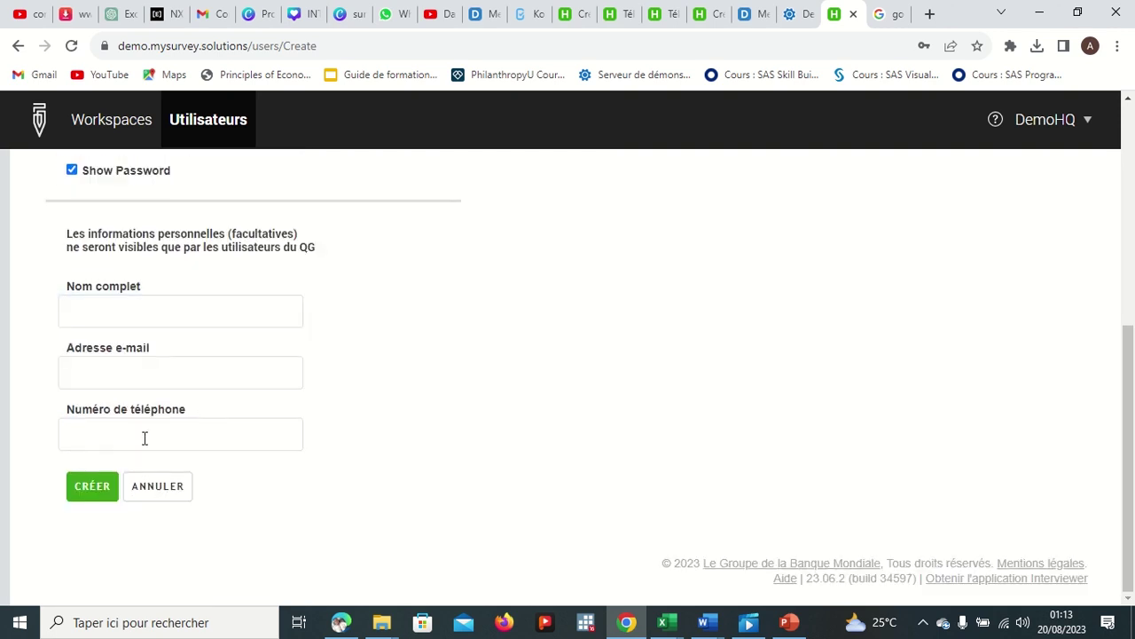
left_click(93, 493)
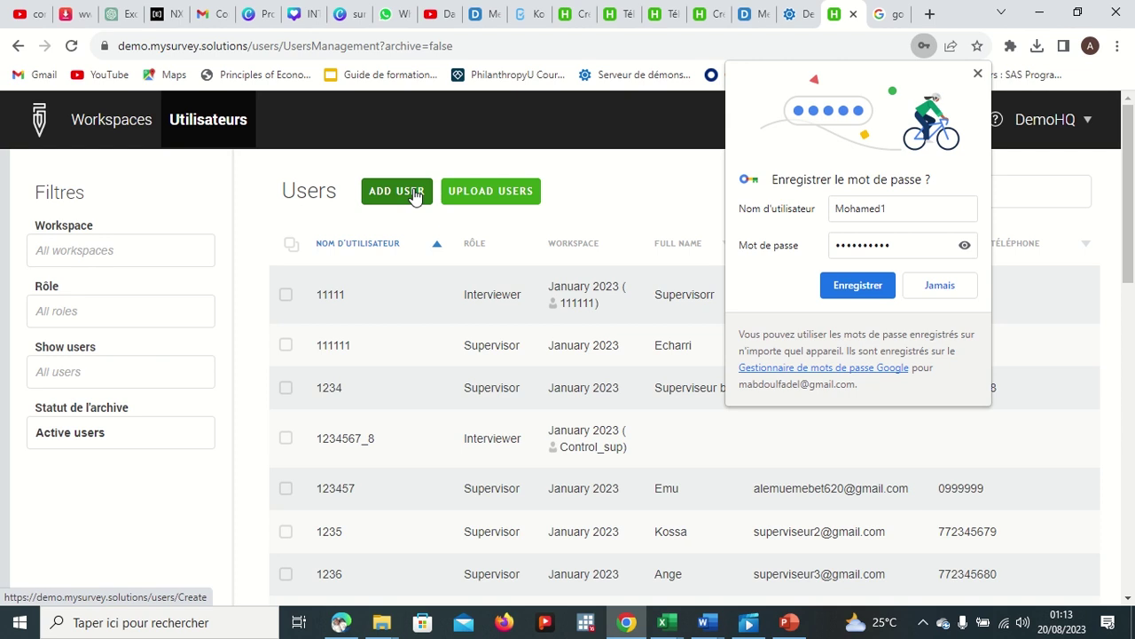
Step: Start another user in workspace January 2023 with role Enquêteur and enter the interviewer's username
left_click(397, 192)
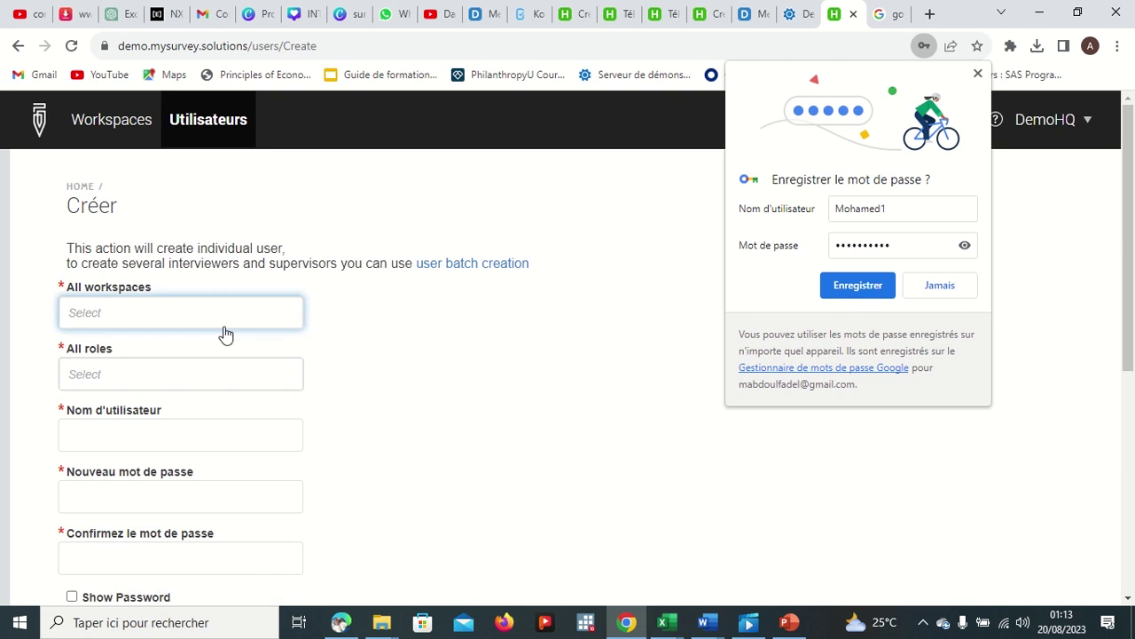
left_click(203, 320)
left_click(160, 387)
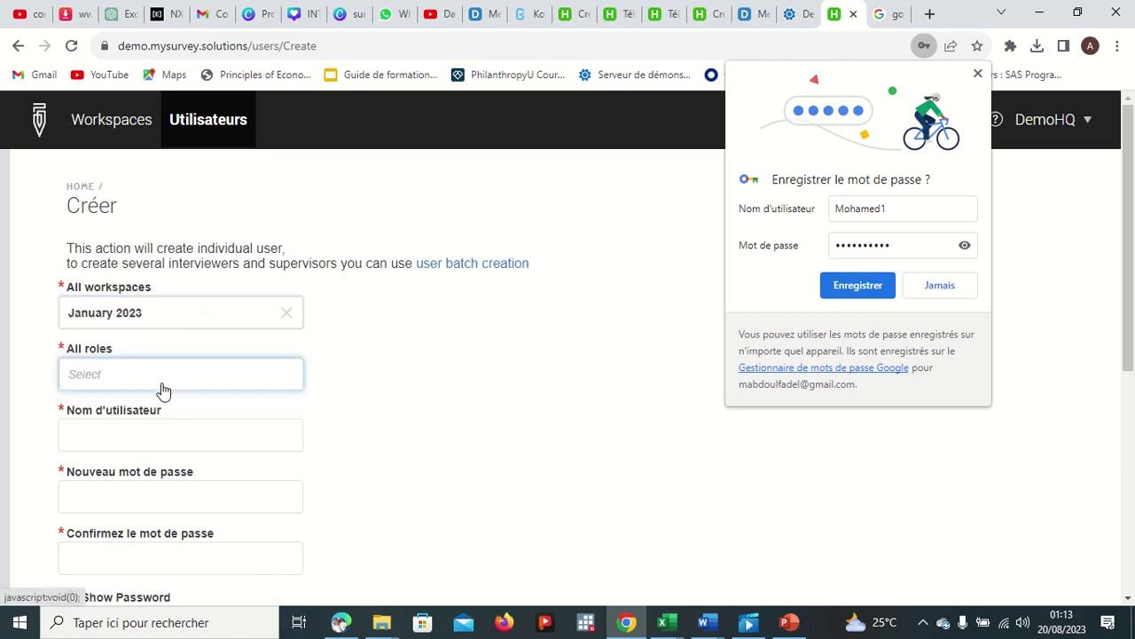
left_click(142, 388)
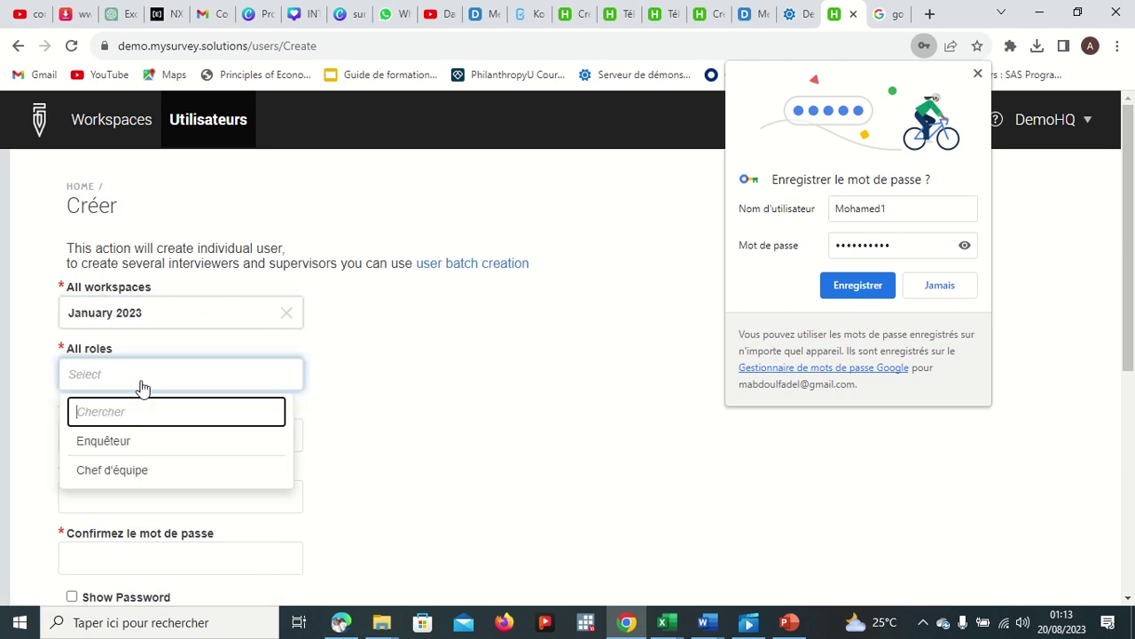
left_click(132, 447)
left_click(147, 447)
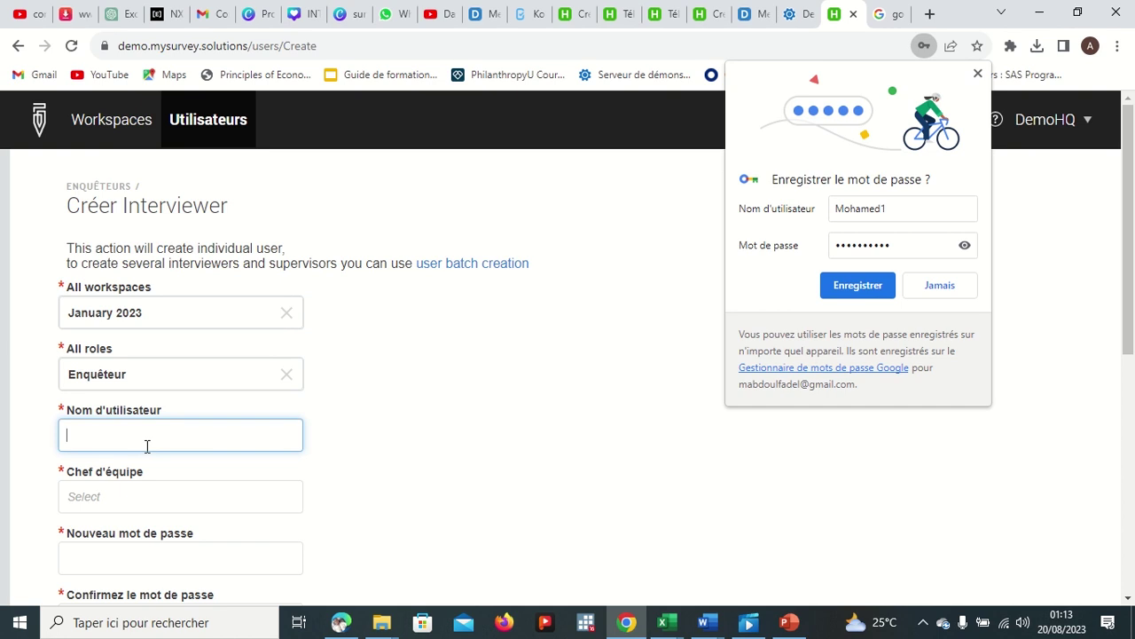
type("b")
key("BackSpace")
type("Bio1")
Step: Assign the interviewer to the newly created Chef d'équipe supervisor
left_click(139, 495)
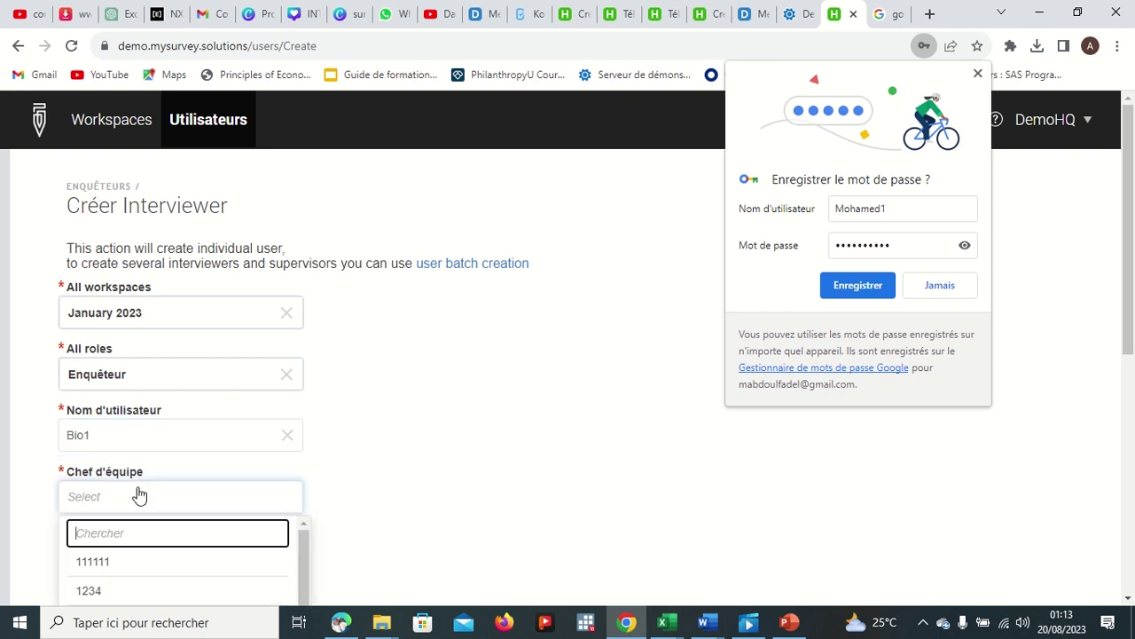
scroll(140, 495, "down", 2)
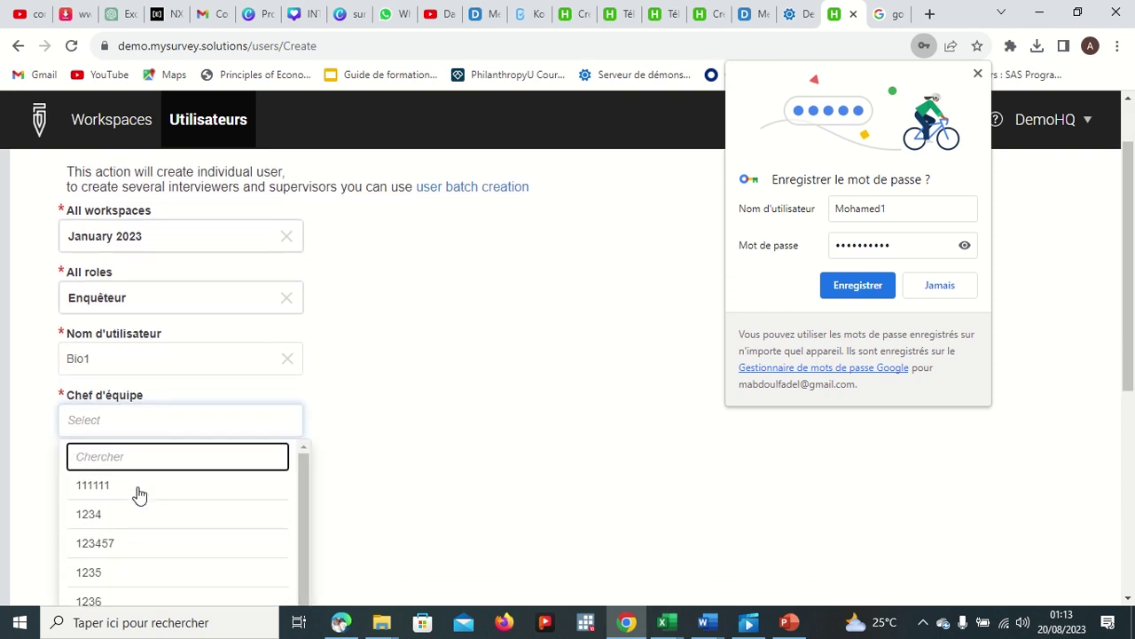
type("M")
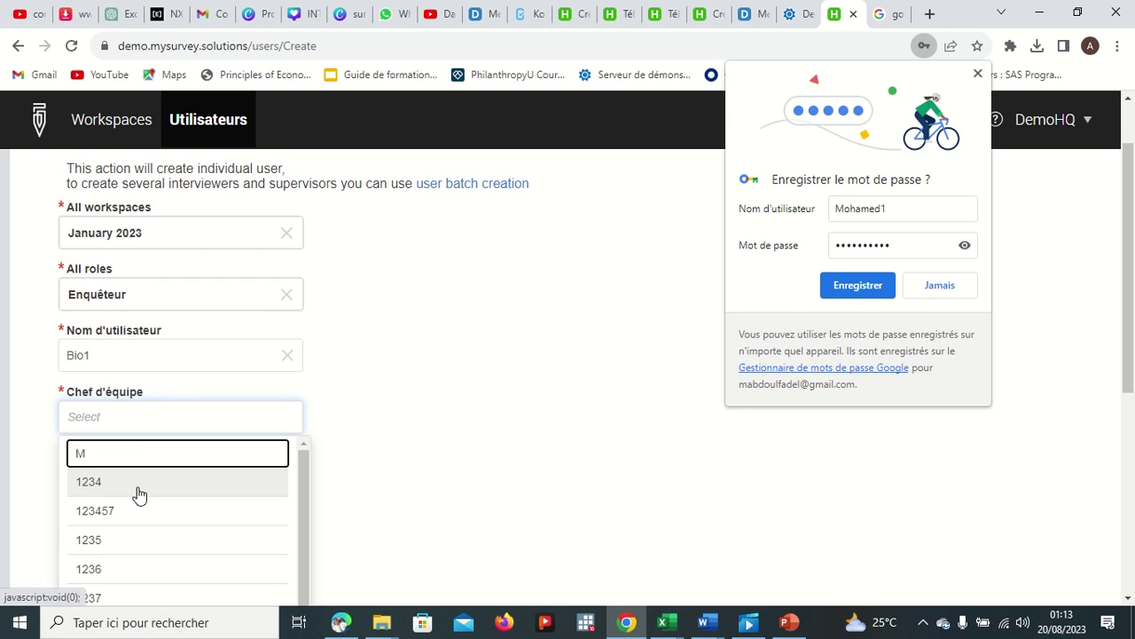
type("o")
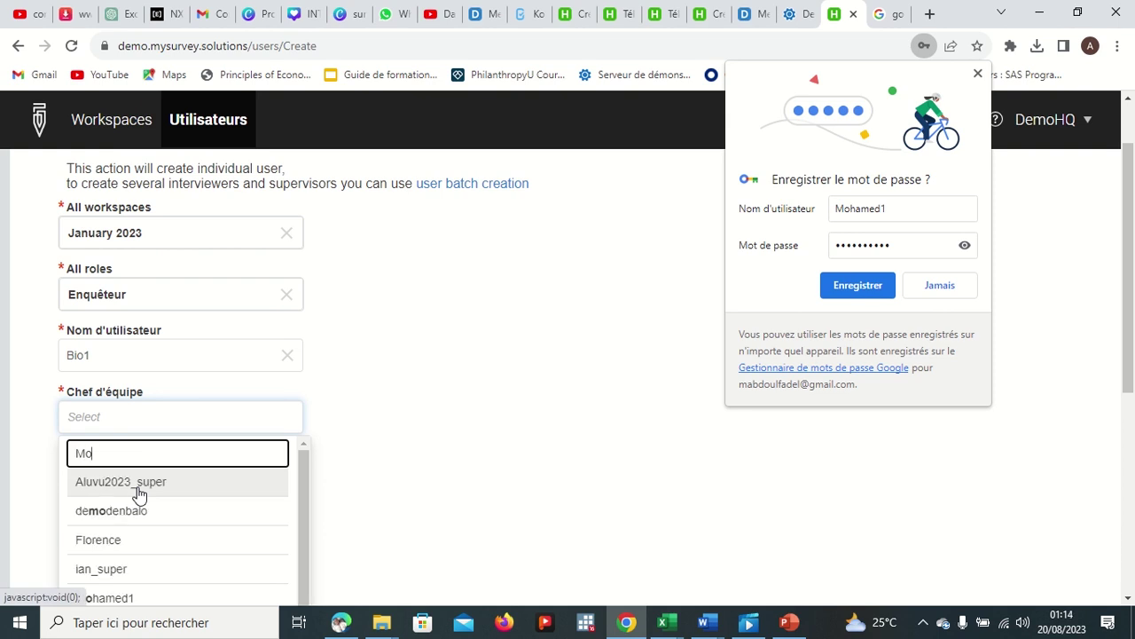
scroll(134, 532, "down", 1)
left_click(127, 542)
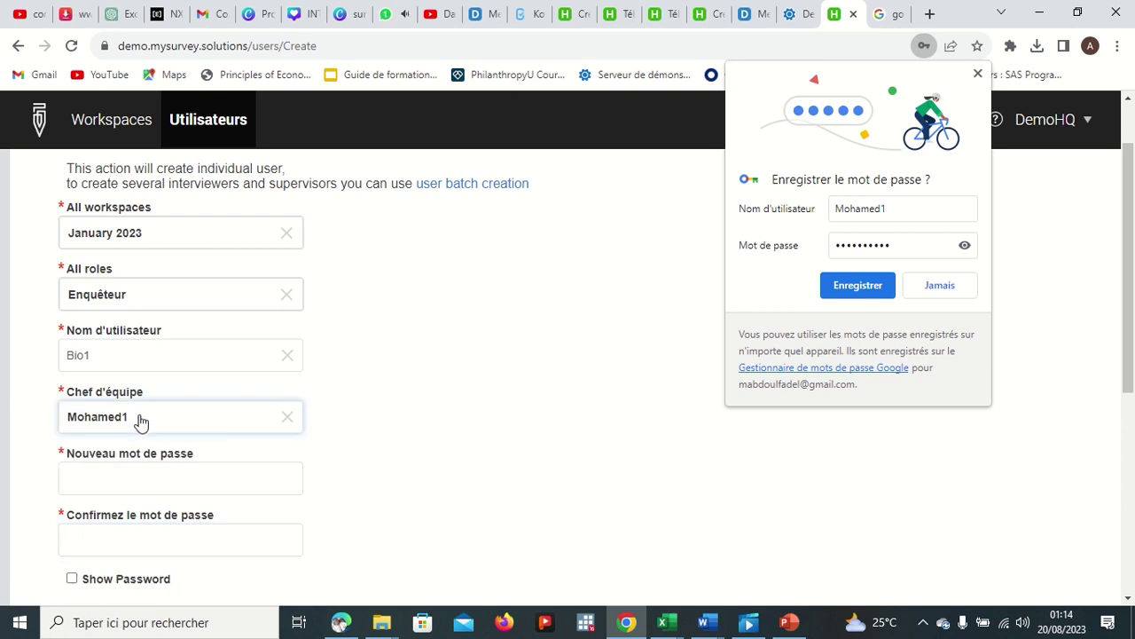
Step: Enter the interviewer's password and paste it into the confirmation field
left_click(127, 474)
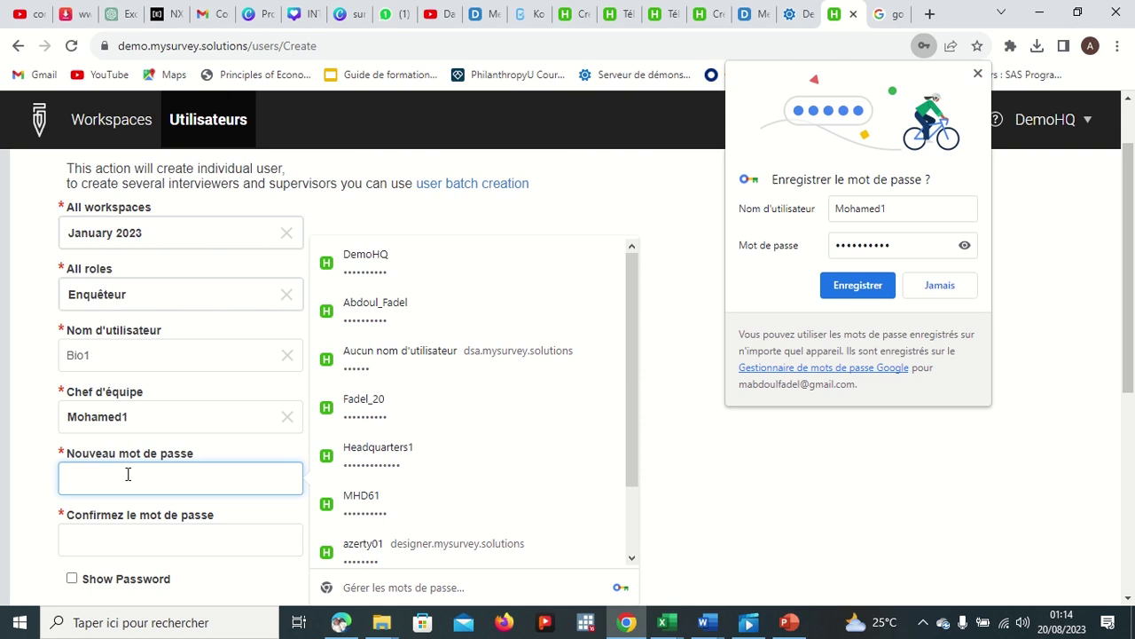
type("B")
scroll(83, 550, "down", 1)
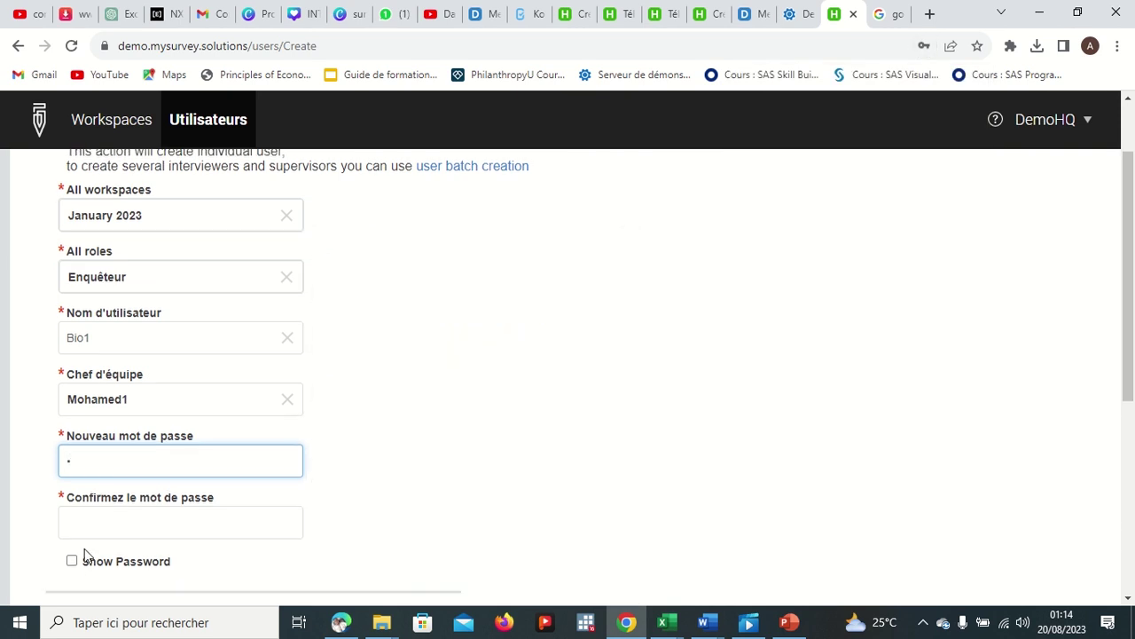
left_click(72, 561)
left_click(105, 461)
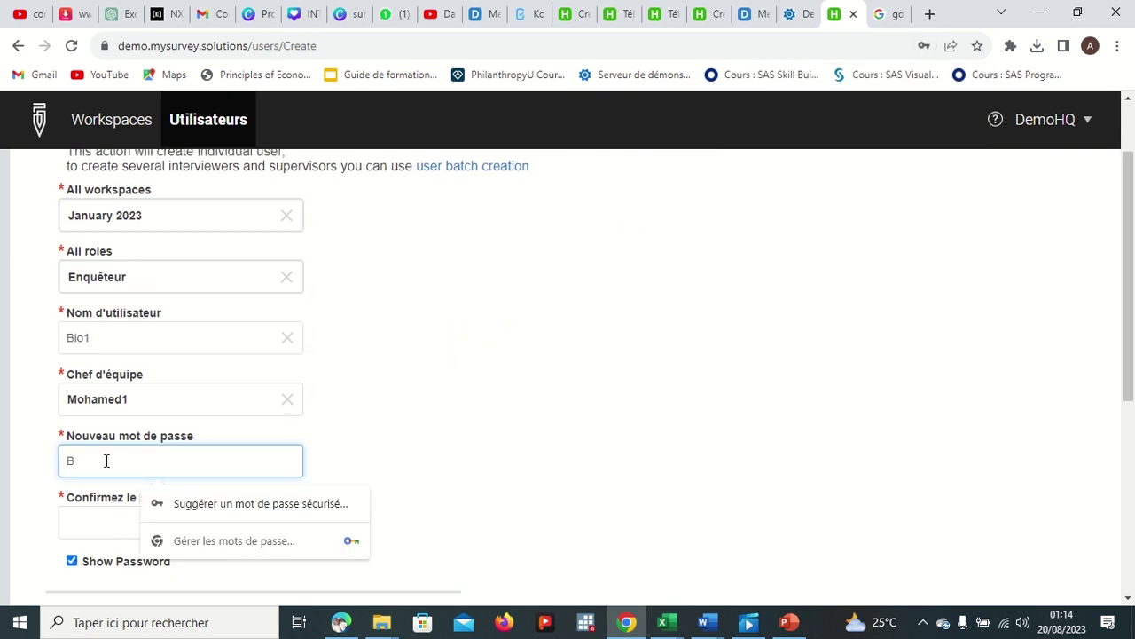
left_click(104, 529)
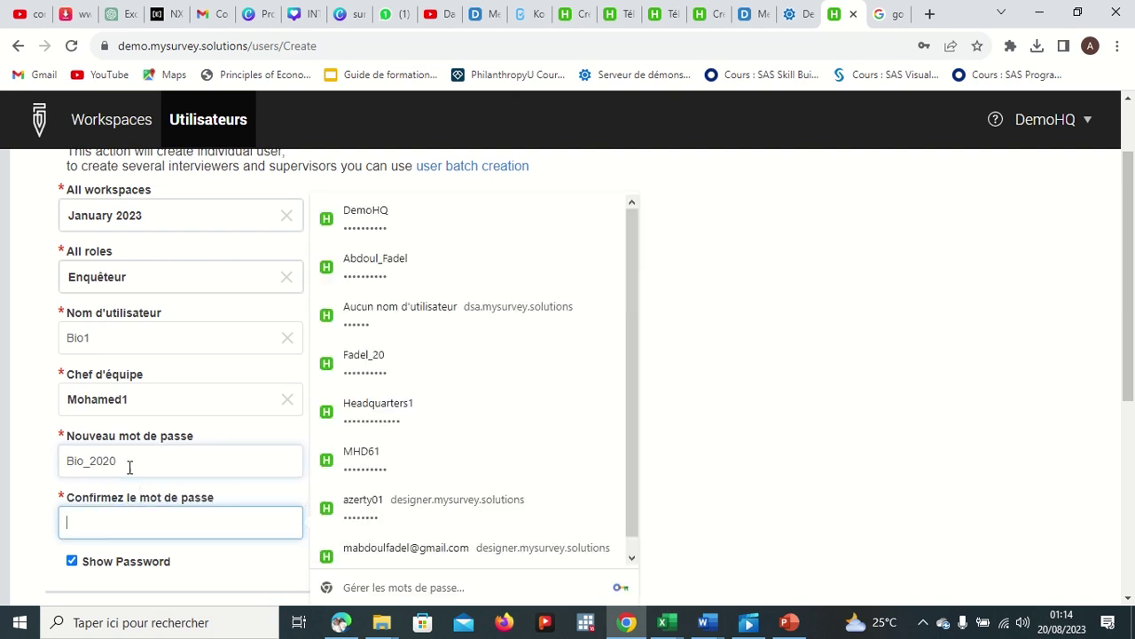
left_click_drag(126, 460, 66, 459)
key("ctrl+c")
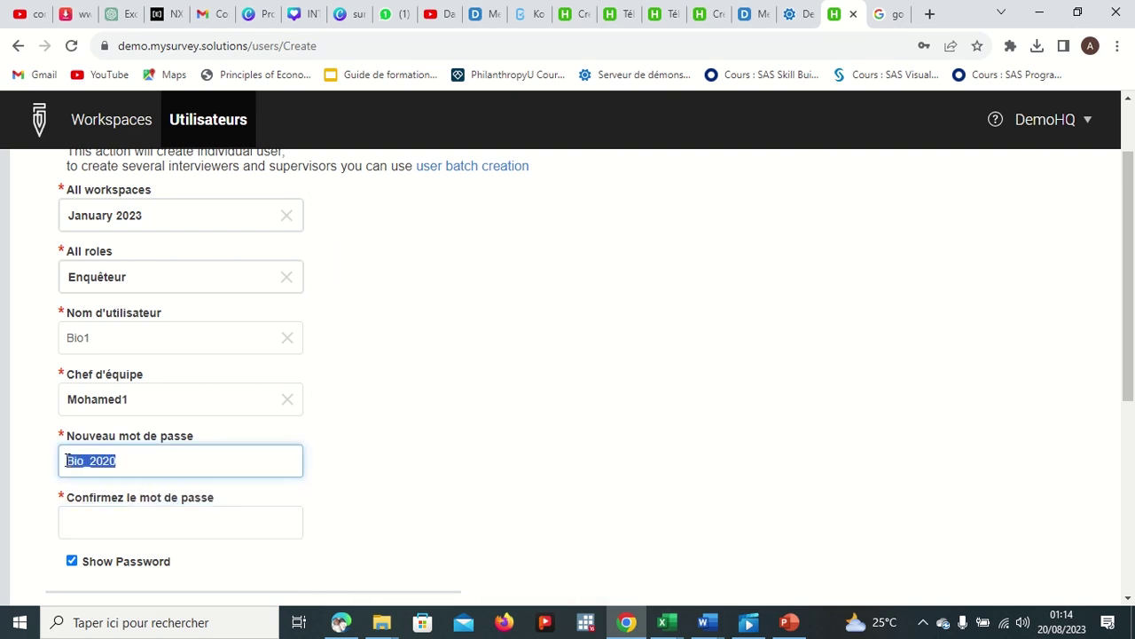
left_click(108, 525)
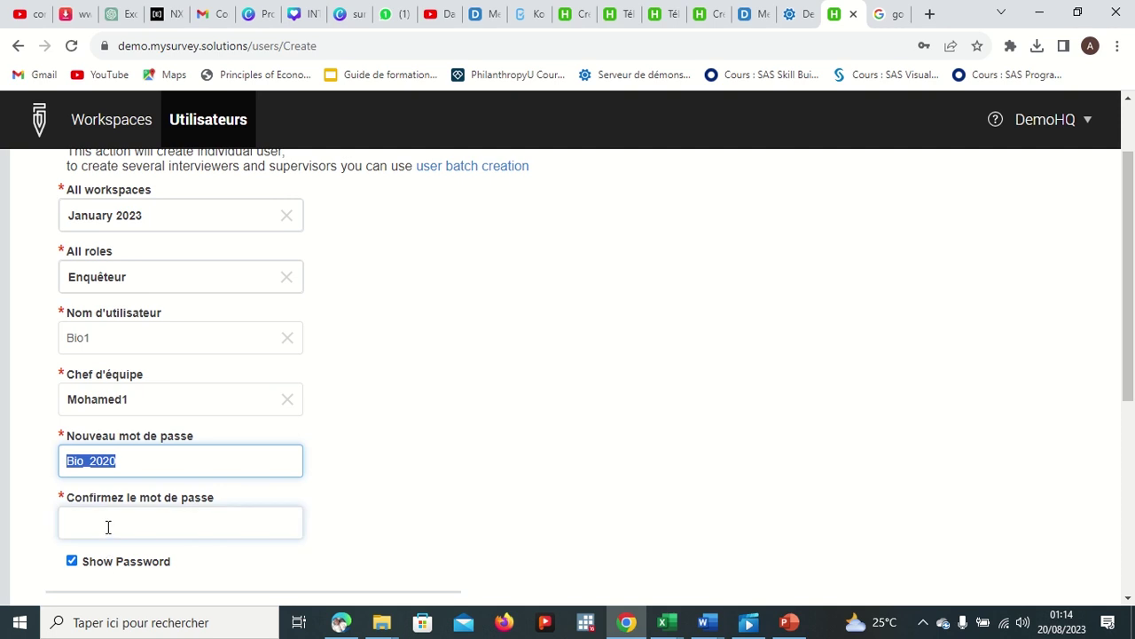
key("ctrl+v")
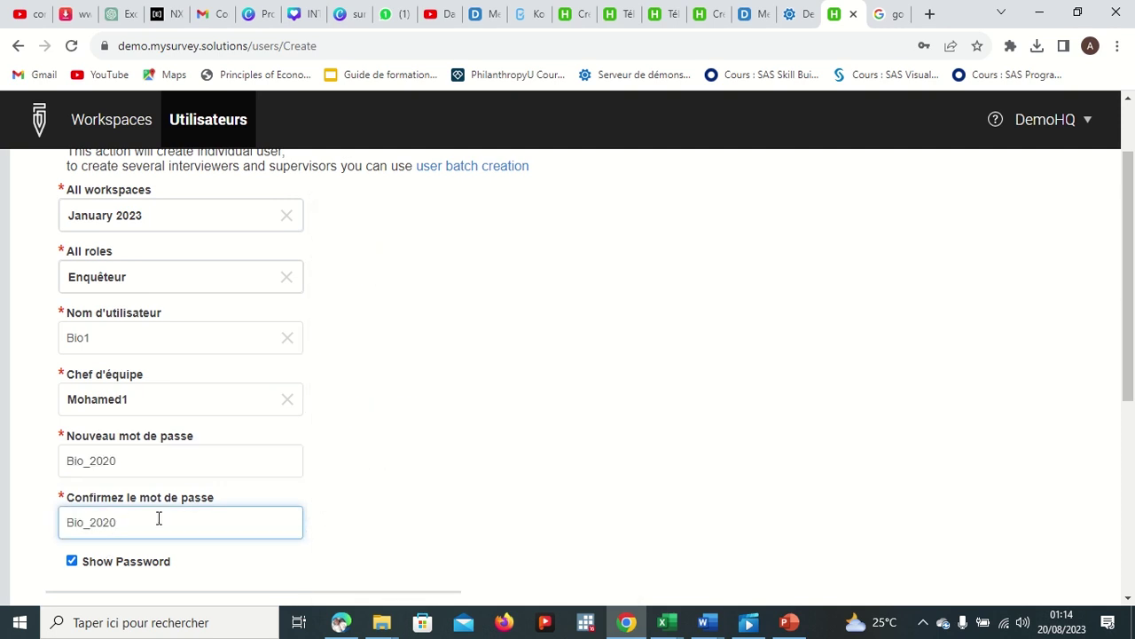
Step: Submit the interviewer form with CRÉER
scroll(157, 515, "down", 1)
scroll(157, 494, "down", 2)
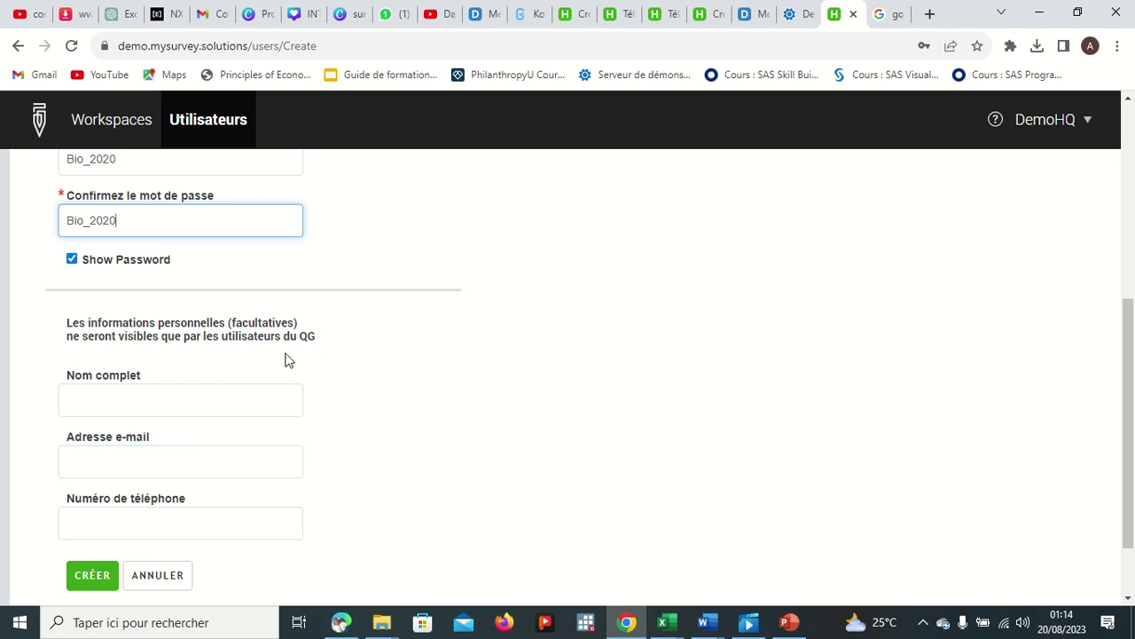
scroll(239, 391, "down", 1)
left_click(105, 506)
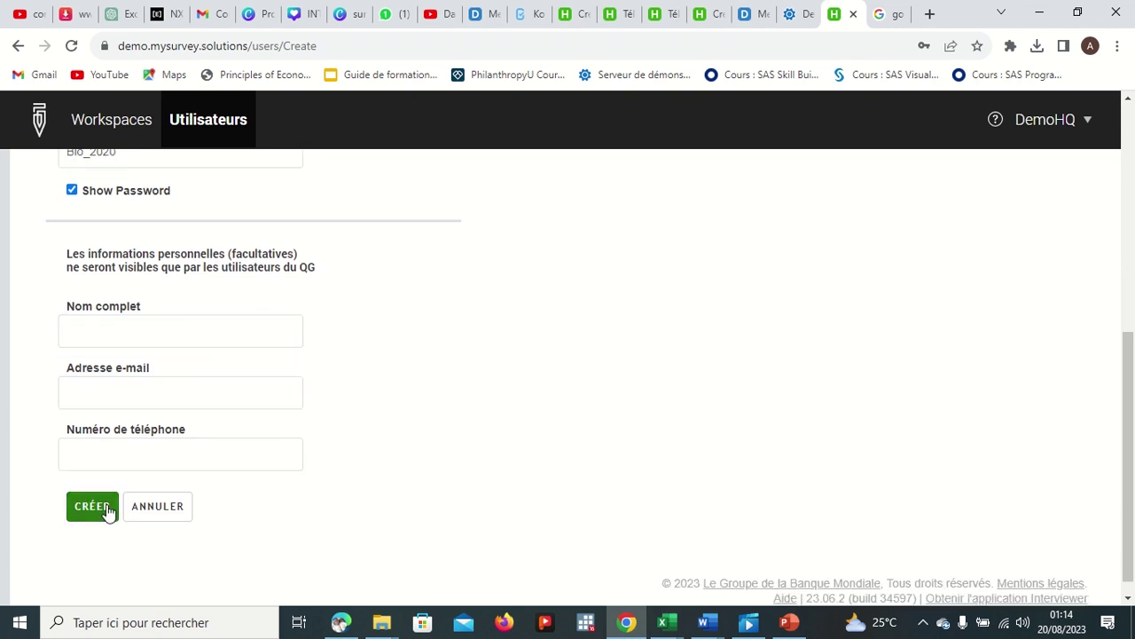
scroll(262, 328, "up", 3)
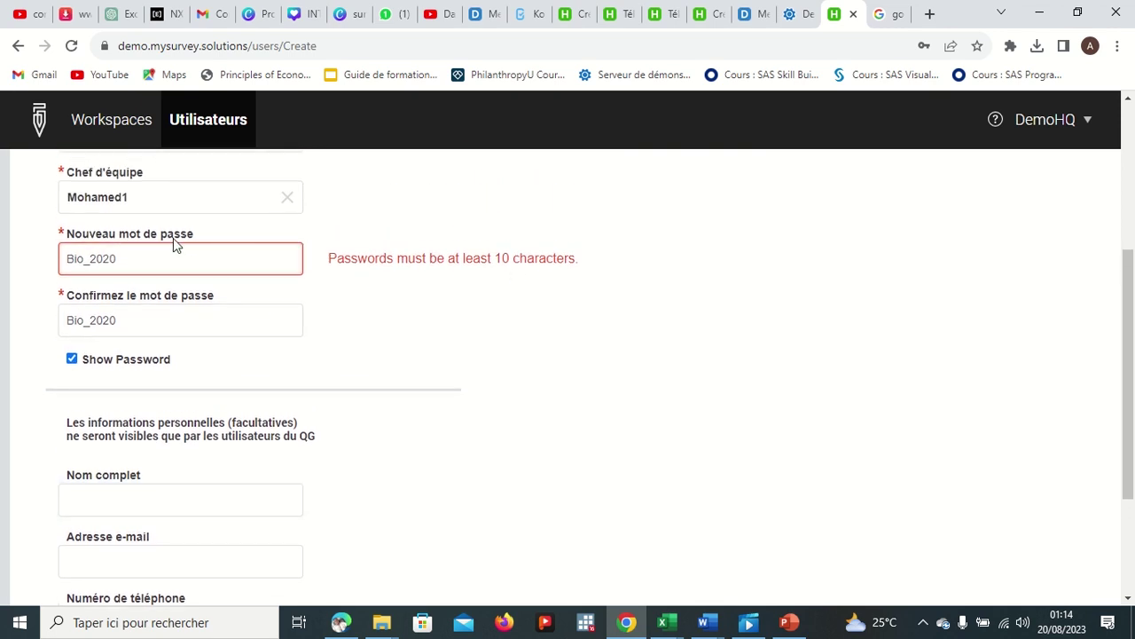
left_click(144, 254)
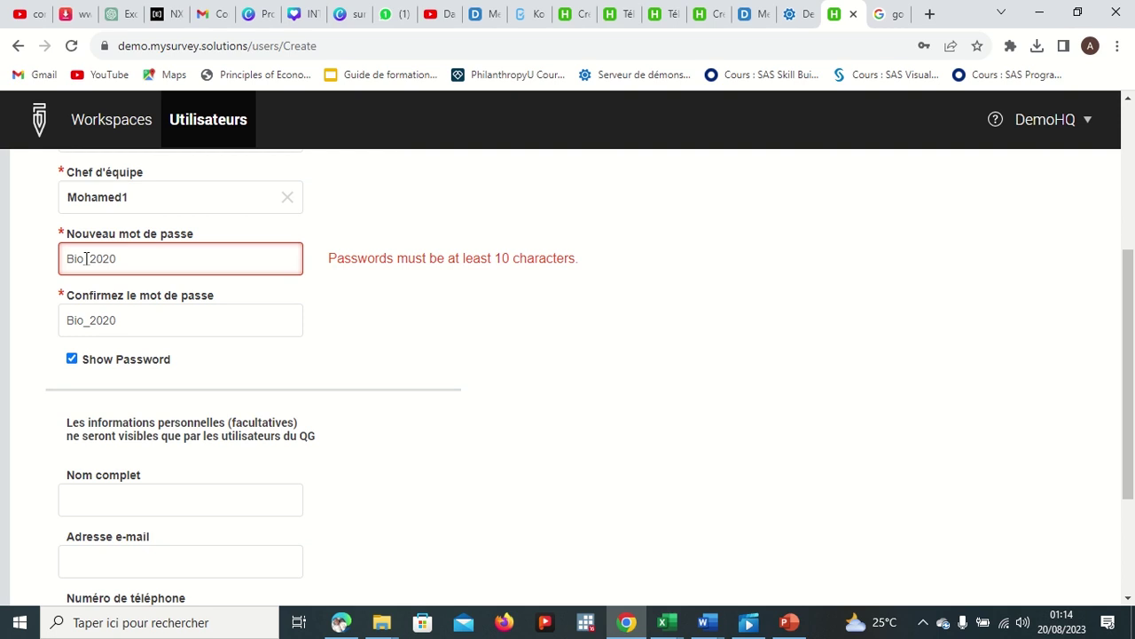
key("BackSpace")
key("BackSpace")
key("BackSpace")
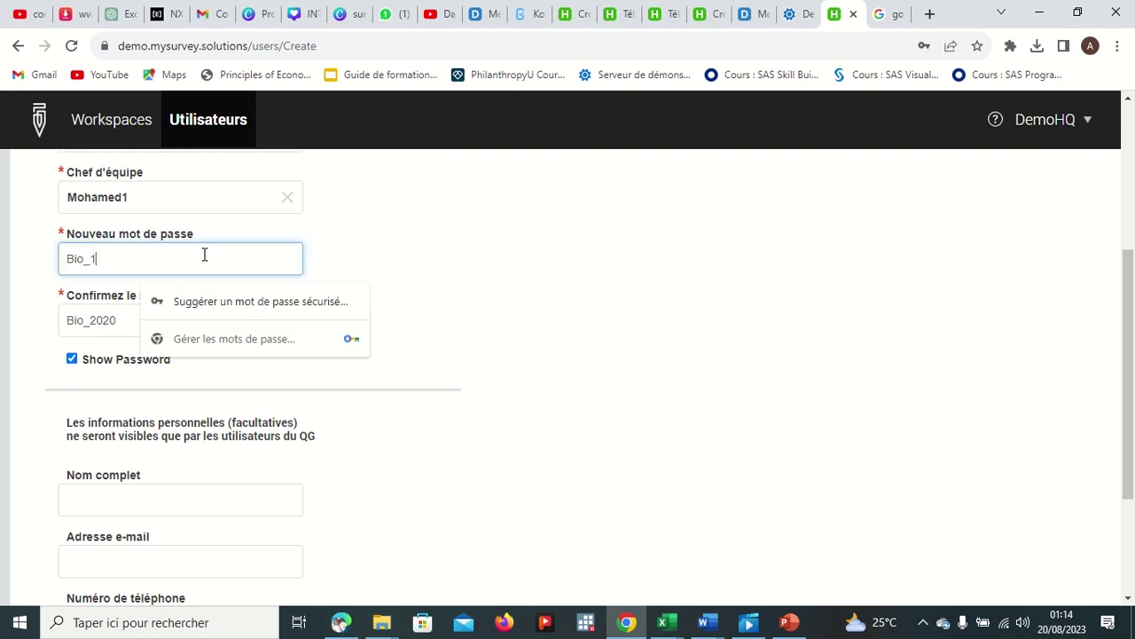
scroll(211, 258, "down", 1)
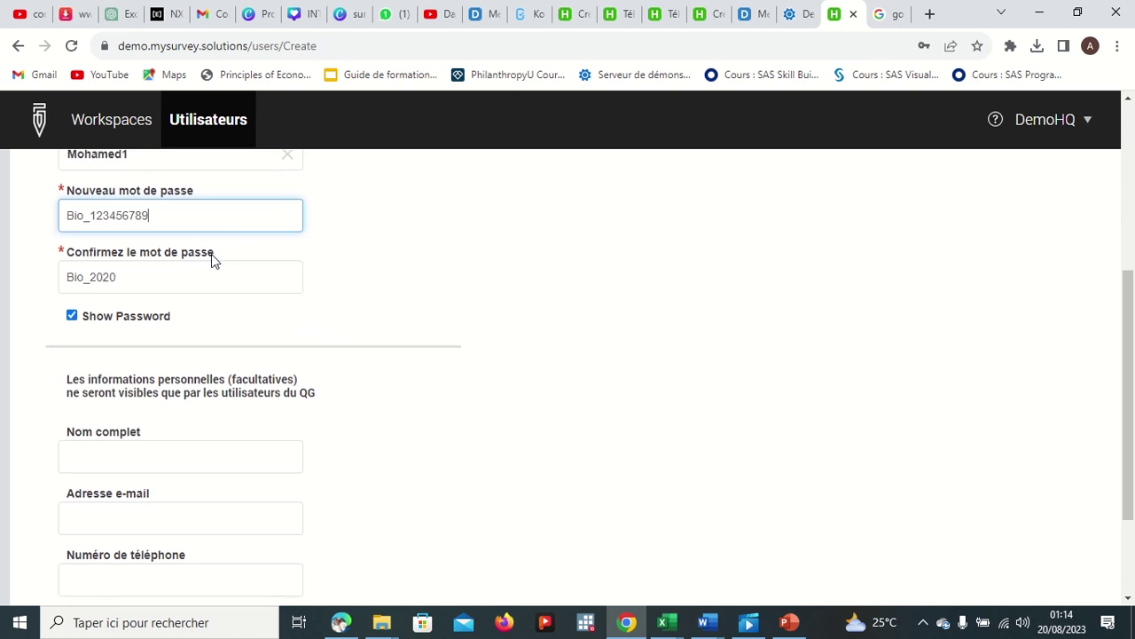
left_click(161, 281)
key("BackSpace")
key("BackSpace")
key("BackSpace")
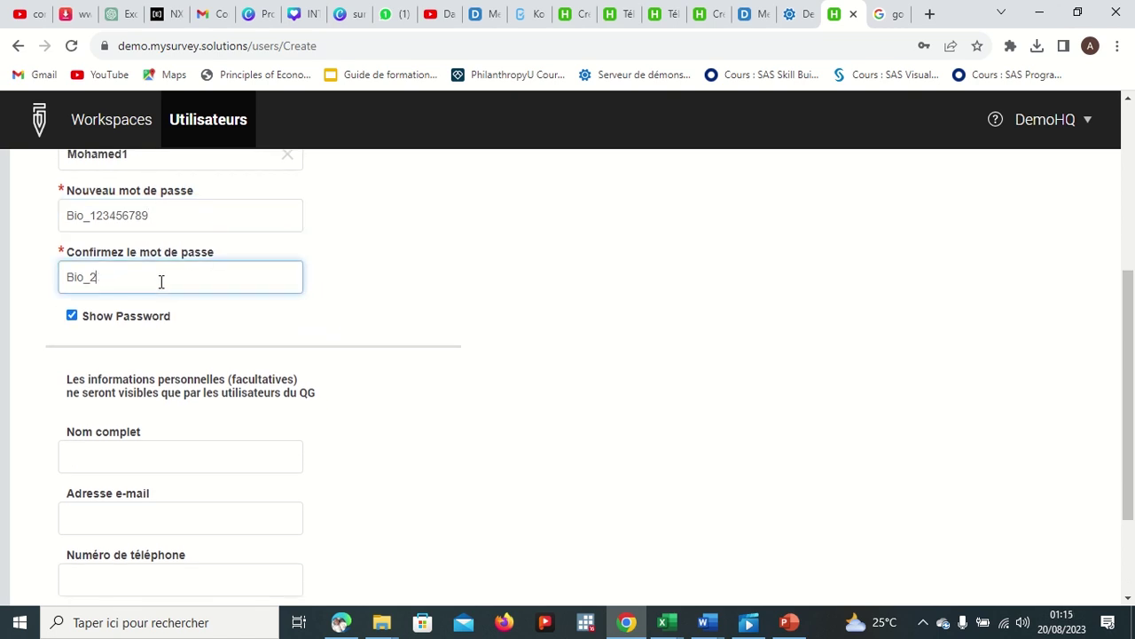
scroll(378, 286, "down", 2)
left_click(91, 506)
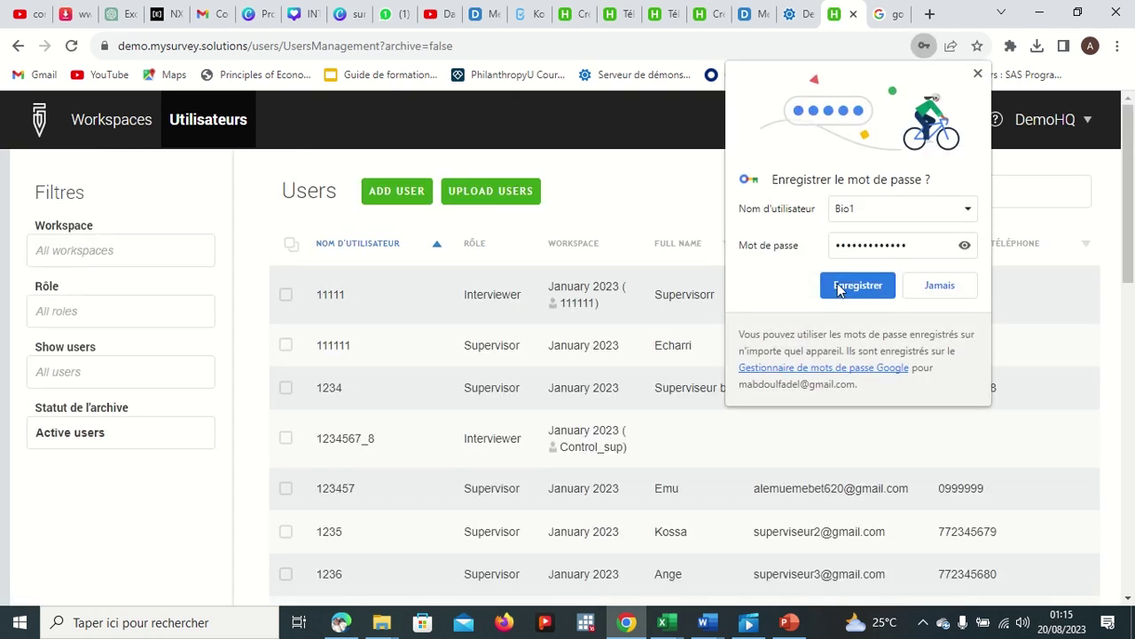
Step: Save the password in Chrome, then search Chercher for the new supervisor and interviewer and clear it
left_click(845, 286)
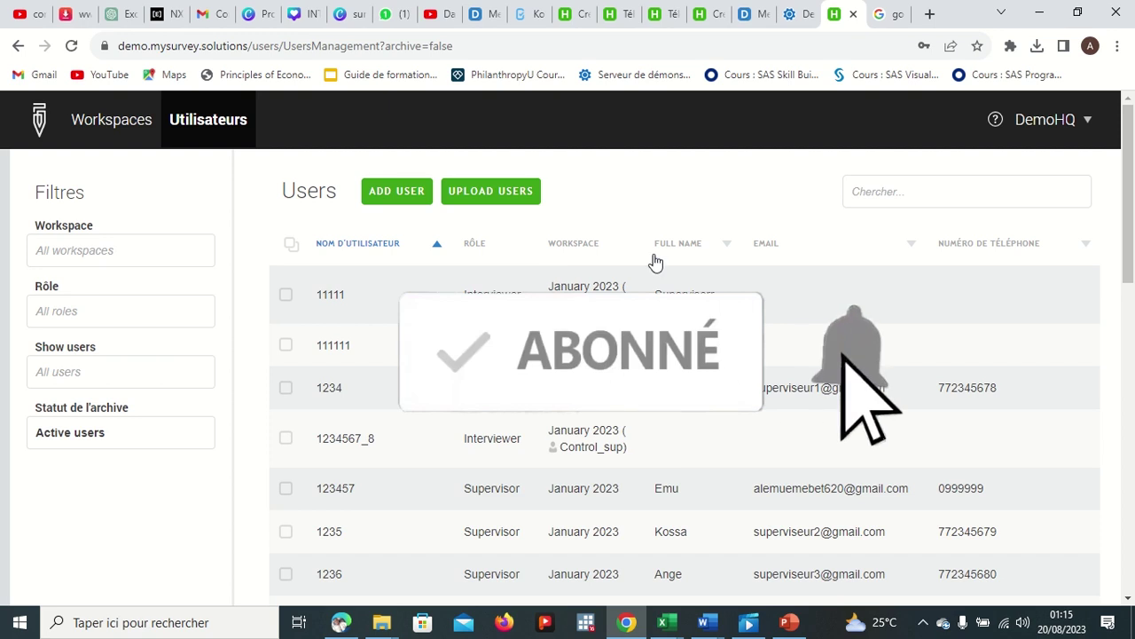
left_click(883, 191)
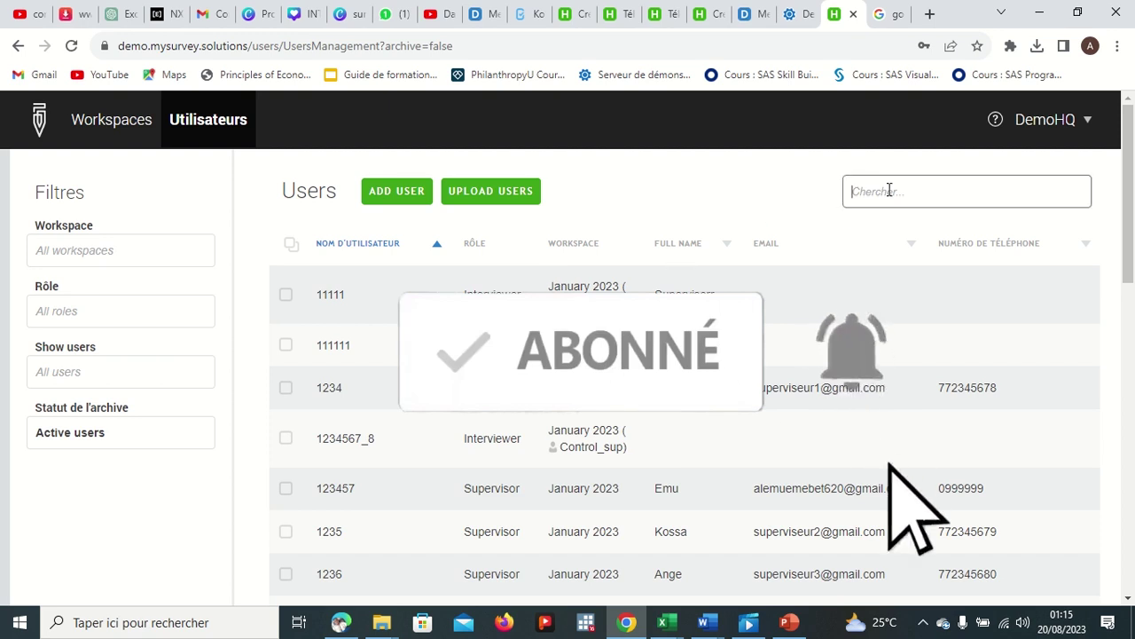
type("m")
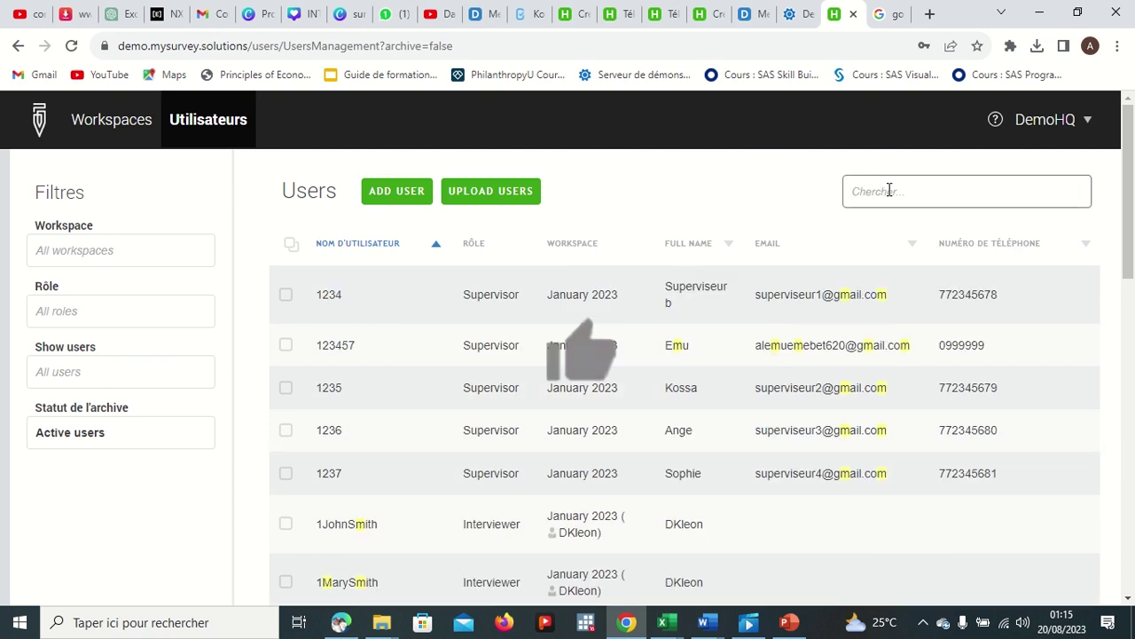
type("Moh")
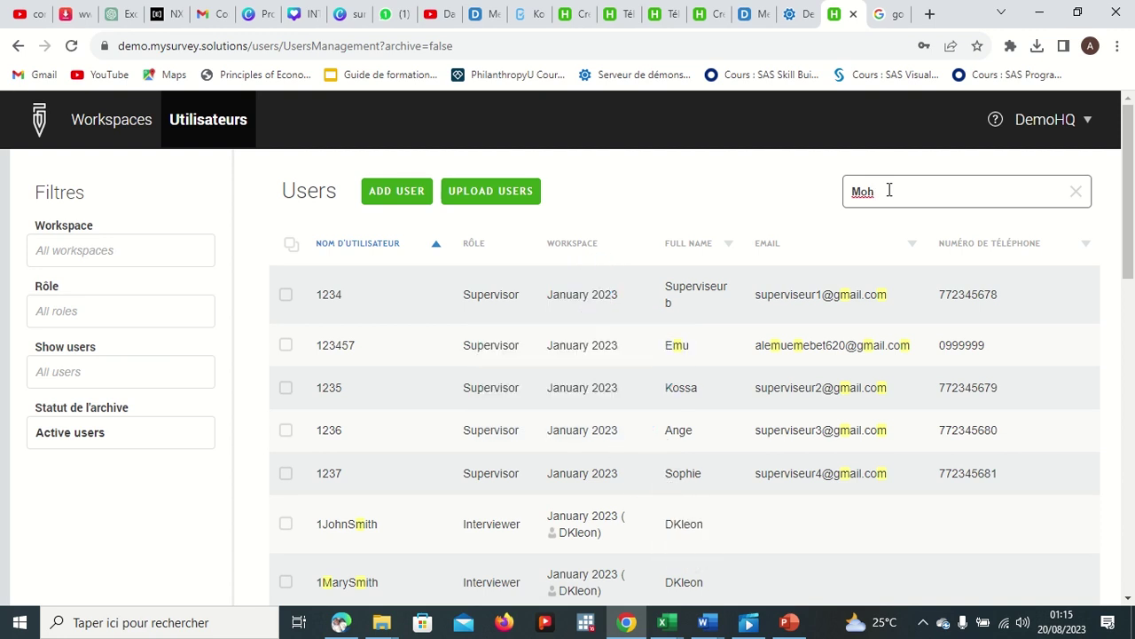
type("ame")
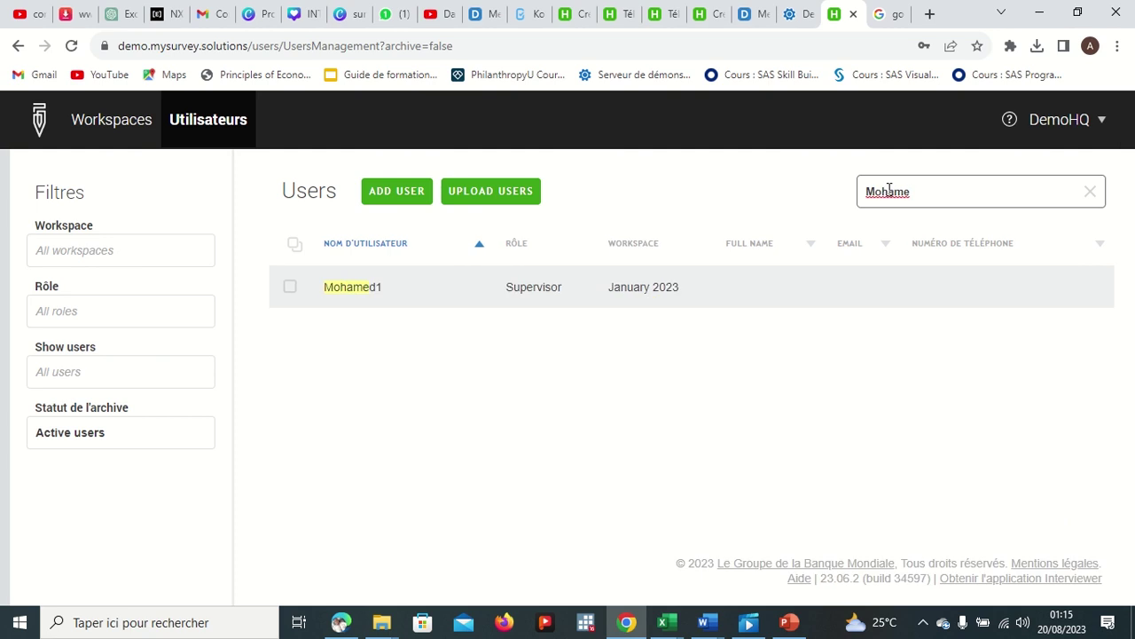
key("BackSpace")
key("BackSpace")
key("BackSpace")
key("BackSpace")
key("BackSpace")
key("BackSpace")
type("Bi")
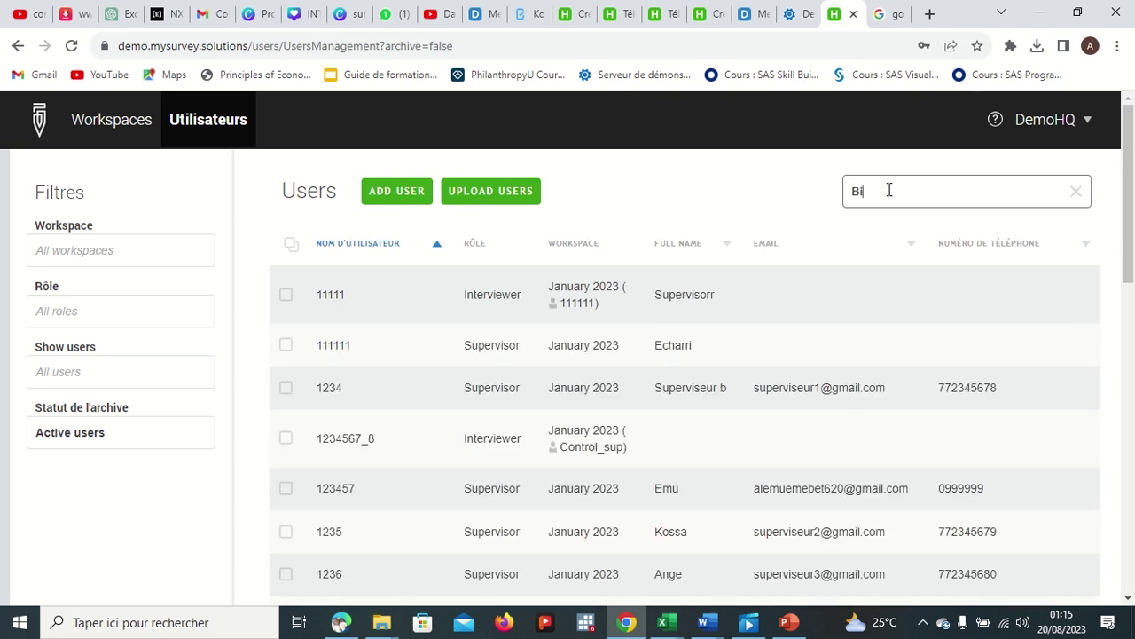
type("o")
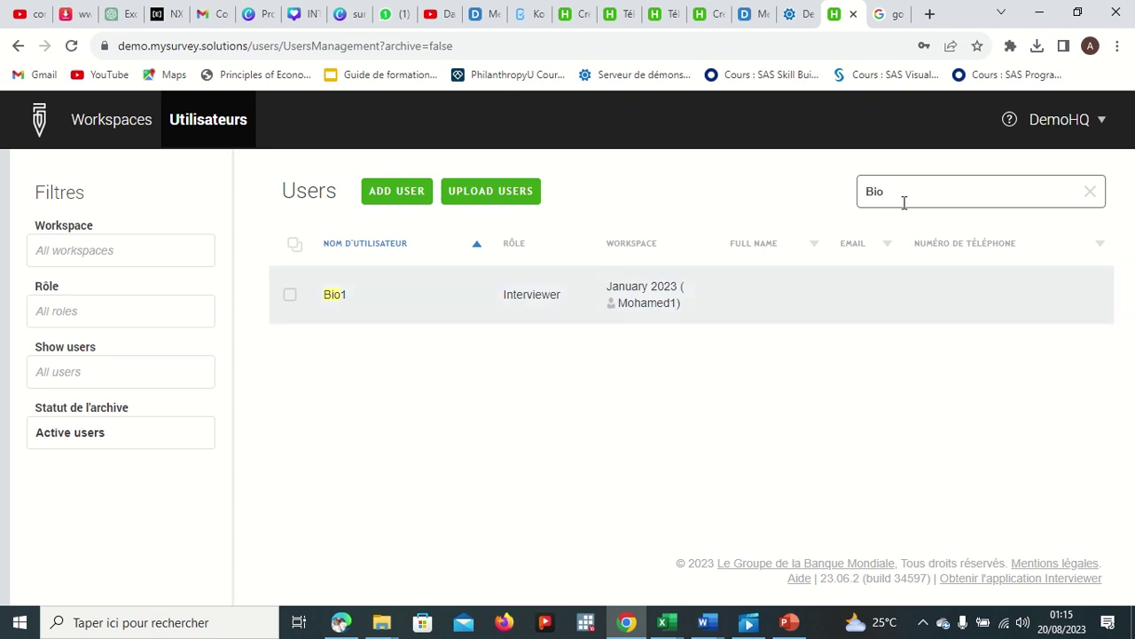
key("BackSpace")
key("BackSpace")
key("BackSpace")
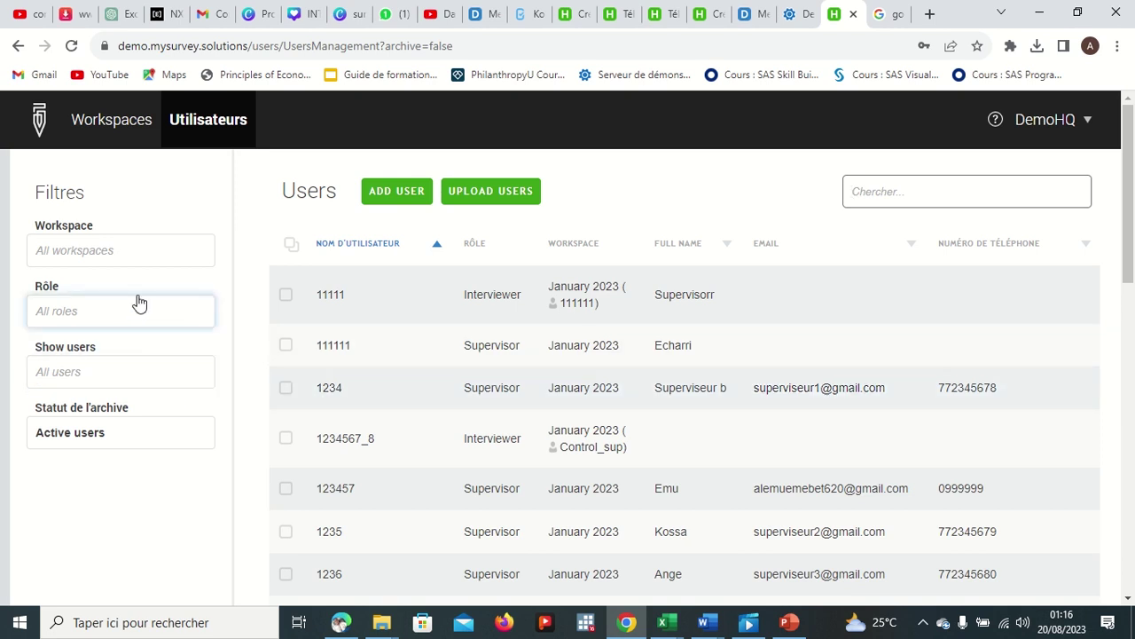
Step: Open UPLOAD USERS and read through its required and optional fields down to the template link
left_click(494, 199)
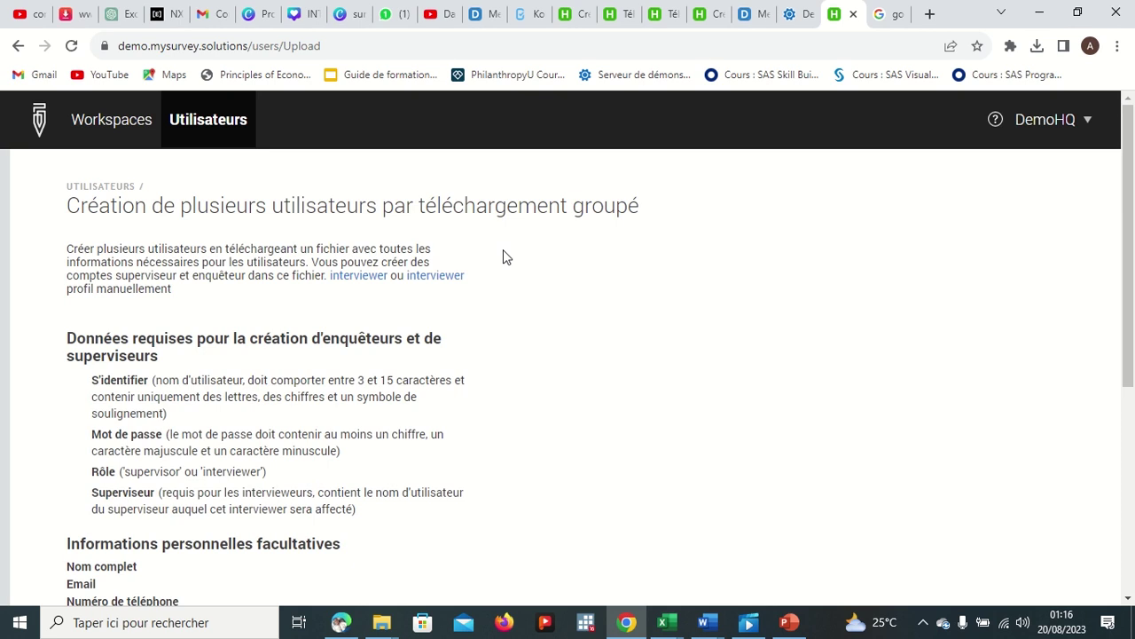
scroll(472, 337, "down", 1)
scroll(470, 336, "up", 1)
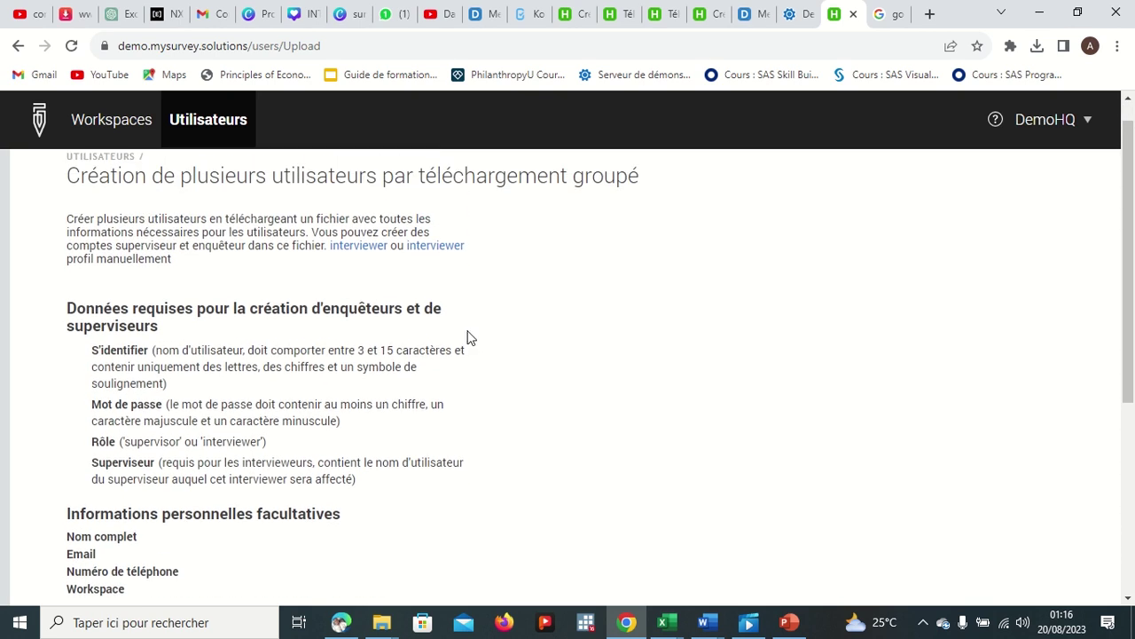
scroll(164, 217, "up", 1)
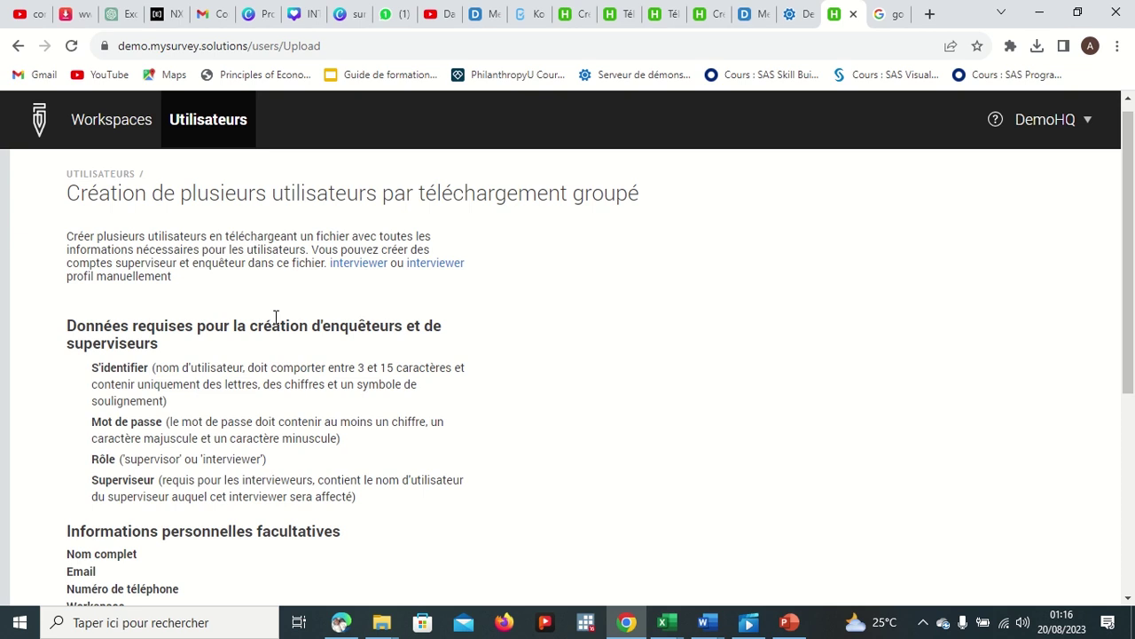
scroll(418, 326, "down", 1)
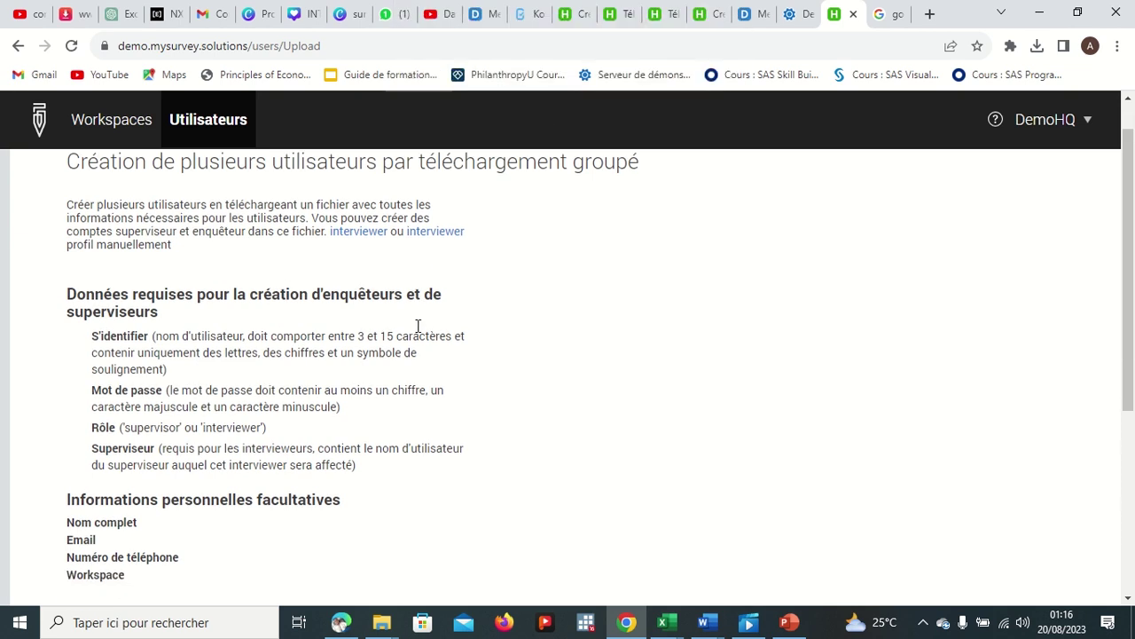
scroll(418, 325, "down", 1)
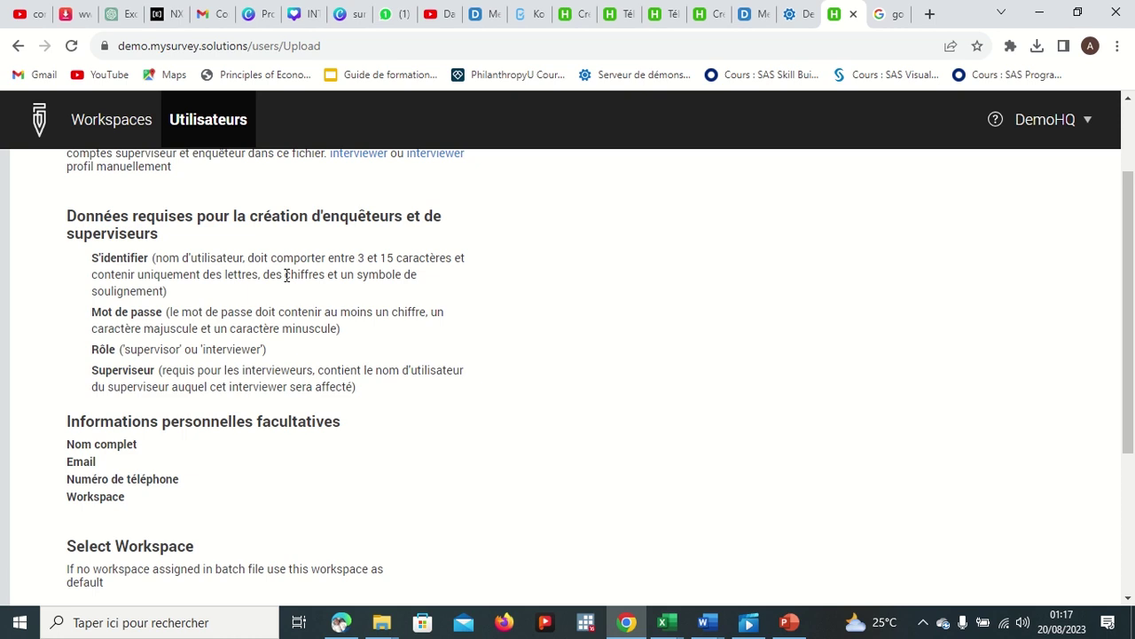
scroll(337, 359, "down", 1)
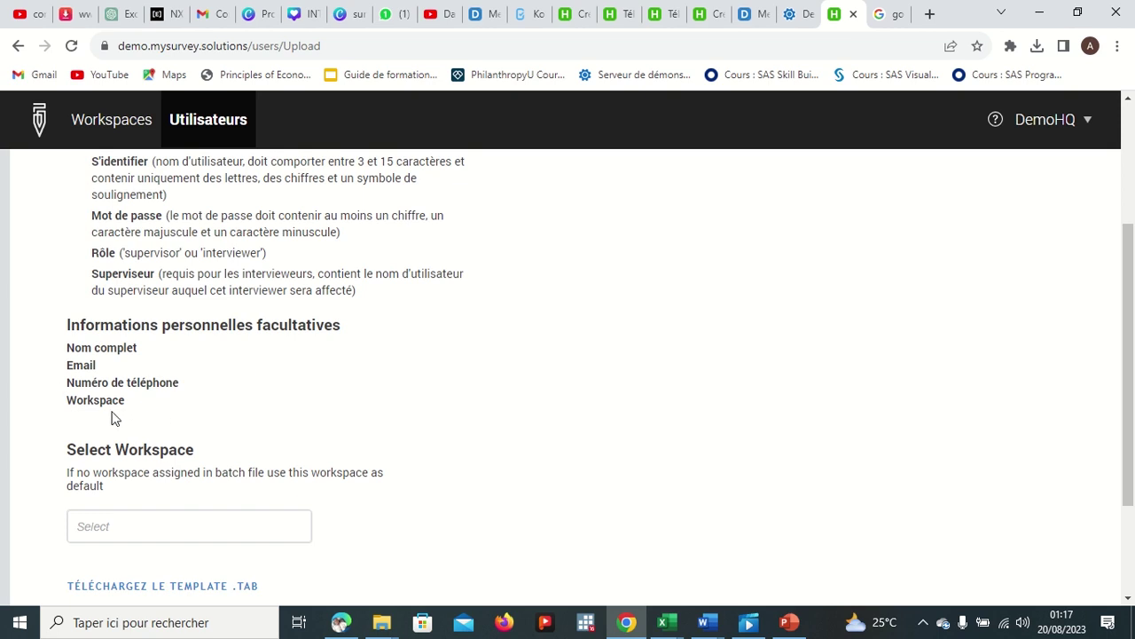
scroll(240, 400, "down", 3)
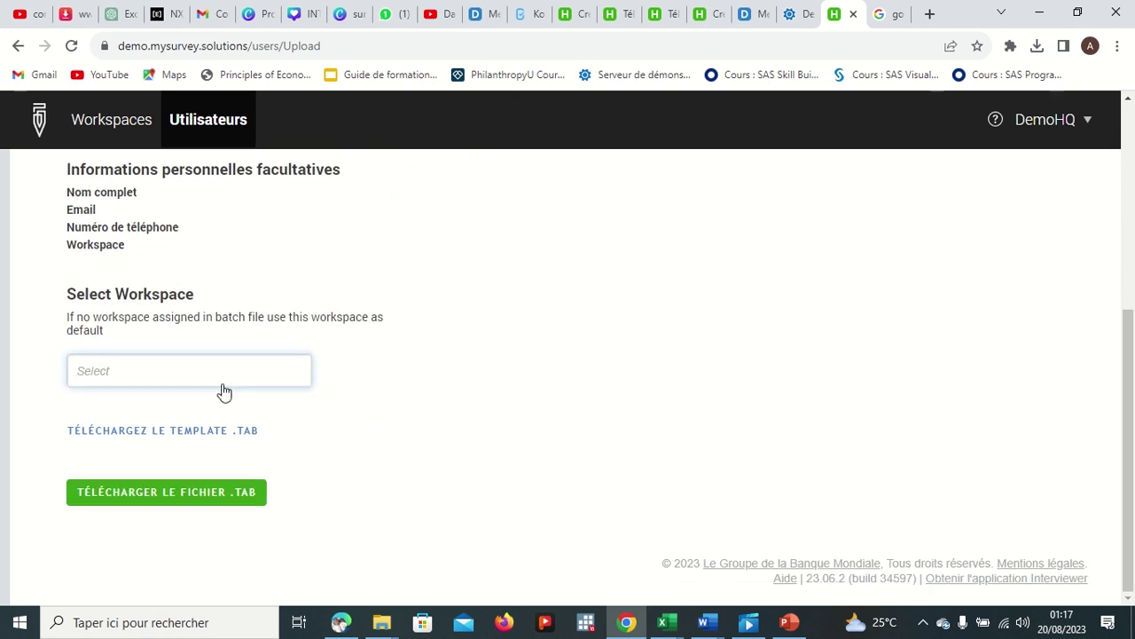
Step: Download the .tab user template and open it in Notepad
left_click(200, 434)
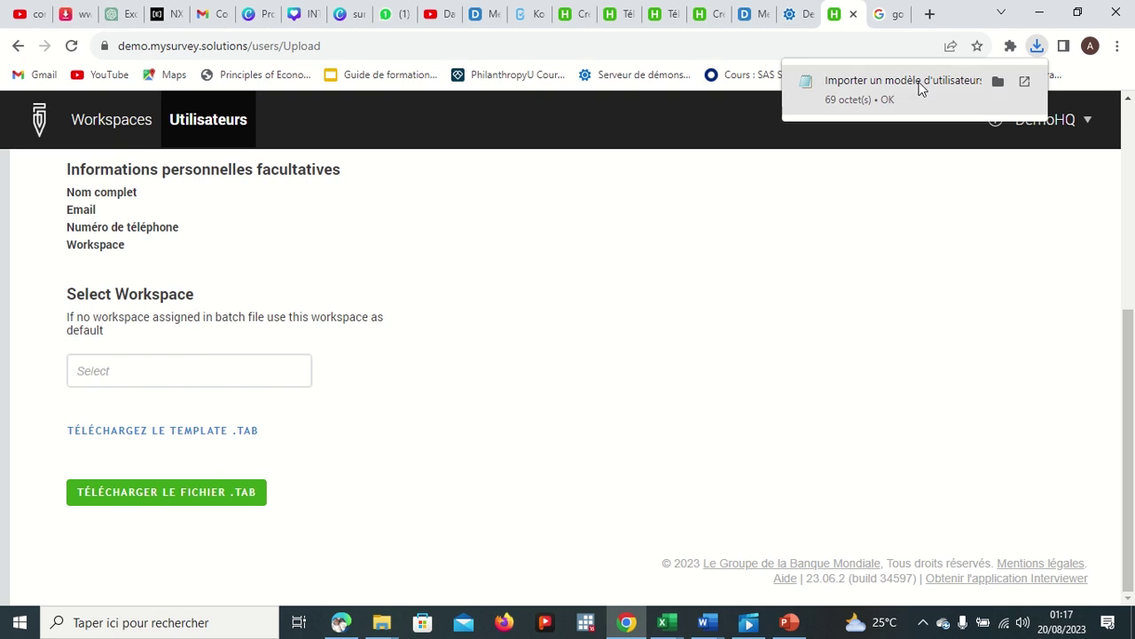
left_click(920, 89)
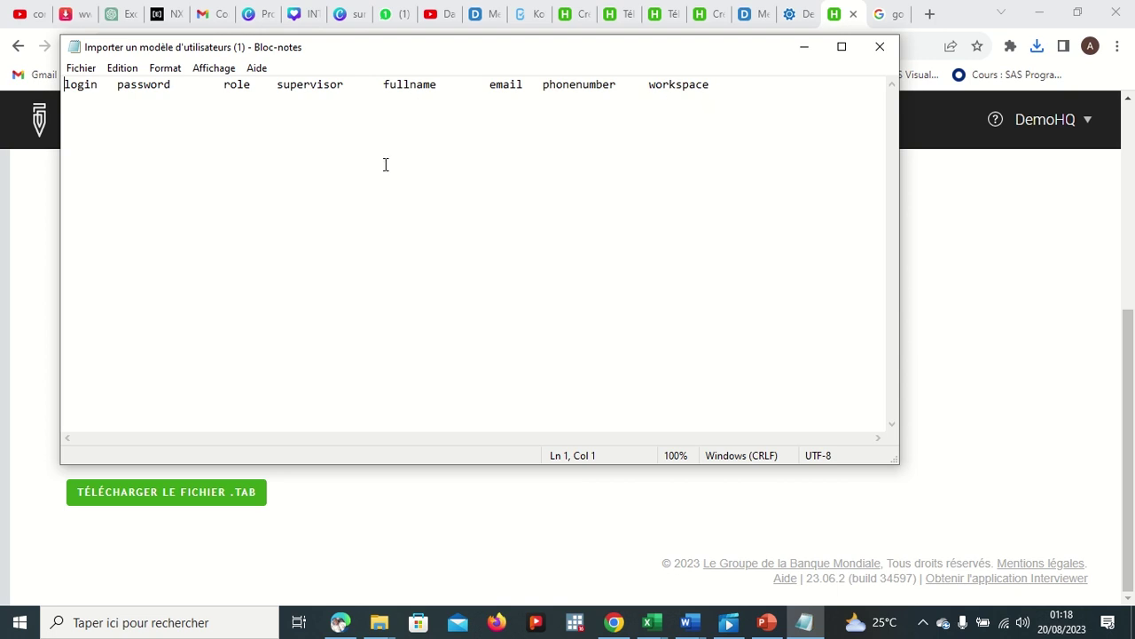
Step: Type a trial login on the empty second line of the Notepad template
left_click(77, 100)
type("f")
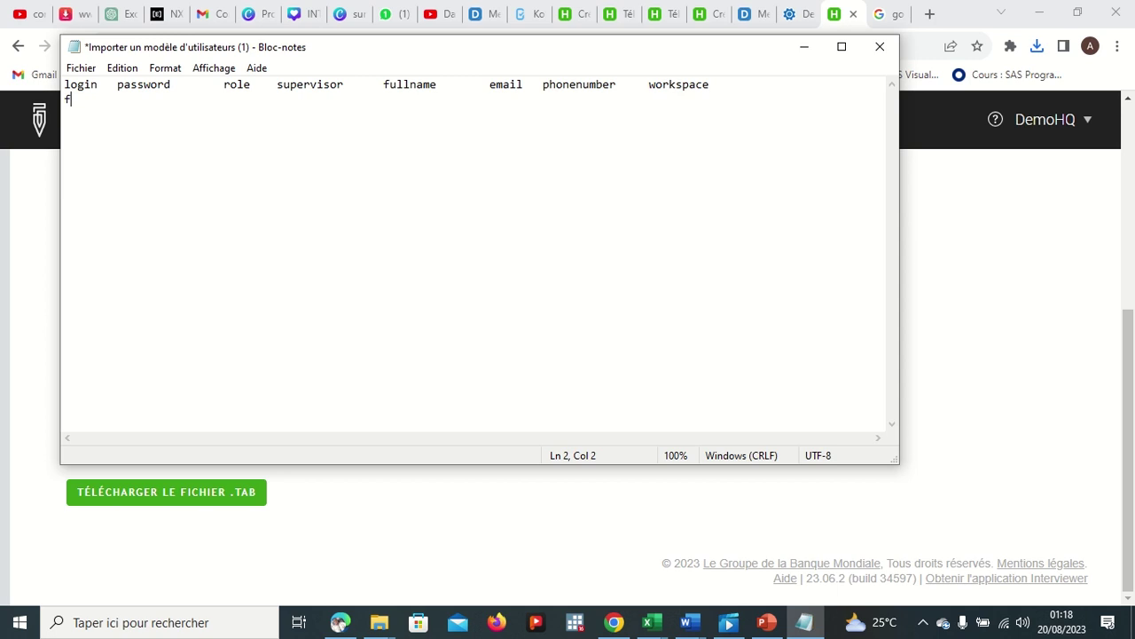
key("BackSpace")
type("F")
key("BackSpace")
type("i")
key("BackSpace")
type("Iss")
key("BackSpace")
type("aac_20")
Step: Erase the trial login and select the whole header line, login through workspace
key("BackSpace")
key("BackSpace")
key("BackSpace")
key("BackSpace")
key("BackSpace")
key("BackSpace")
key("BackSpace")
key("BackSpace")
left_click_drag(736, 86, 64, 80)
key("ctrl+c")
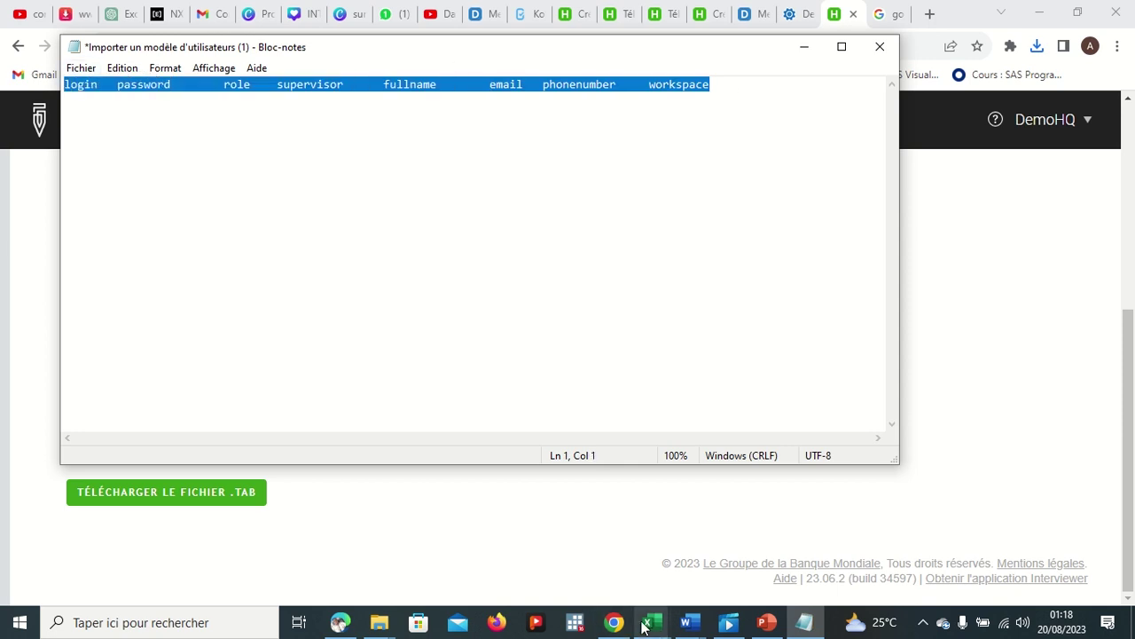
mouse_move(646, 625)
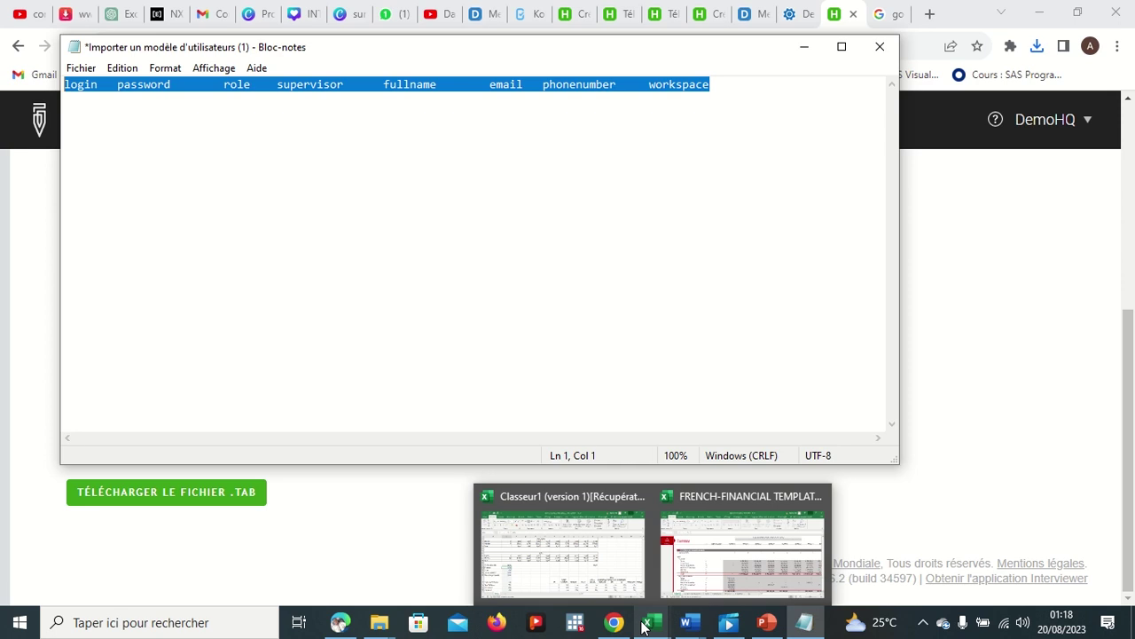
Step: Launch Excel, create a blank workbook and paste the template header into row 1
left_click(223, 622)
type("EX")
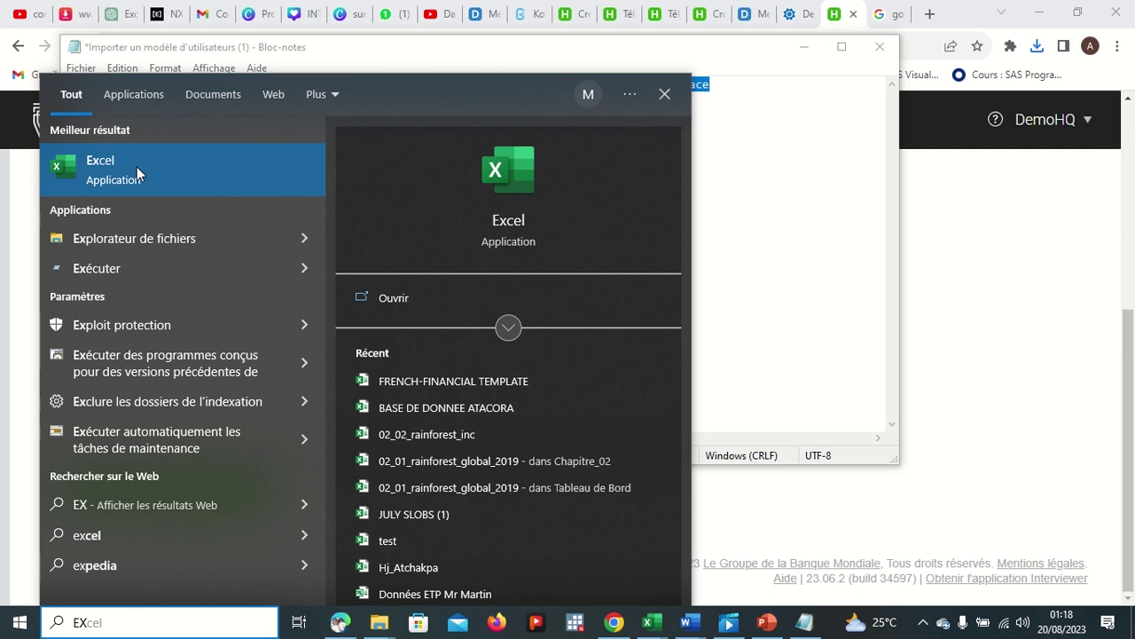
left_click(137, 167)
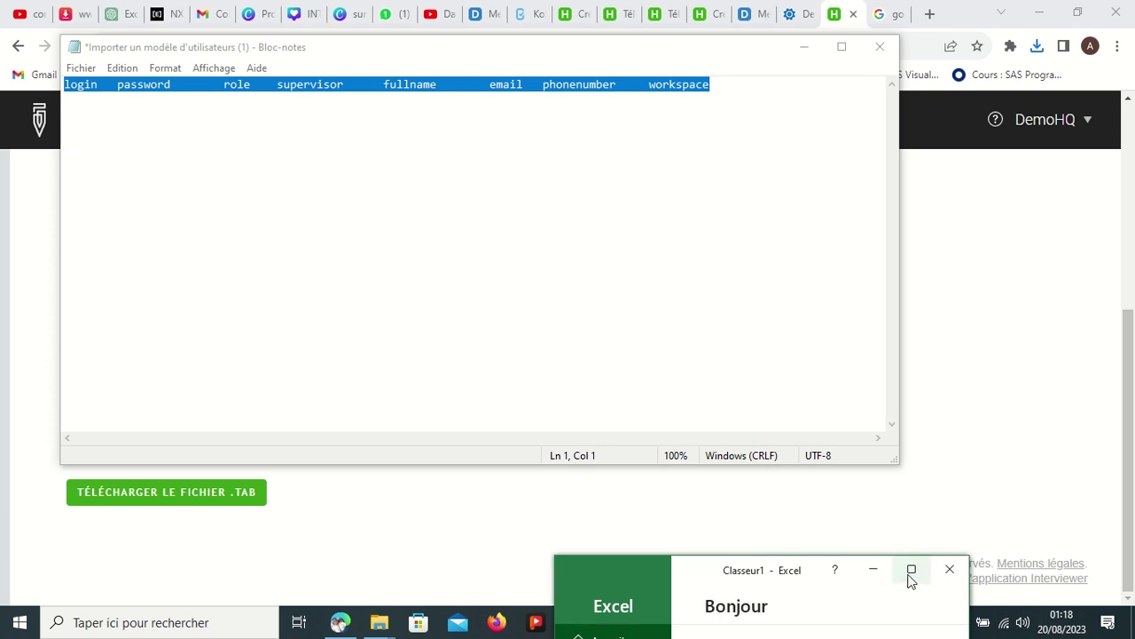
left_click(910, 575)
left_click(227, 164)
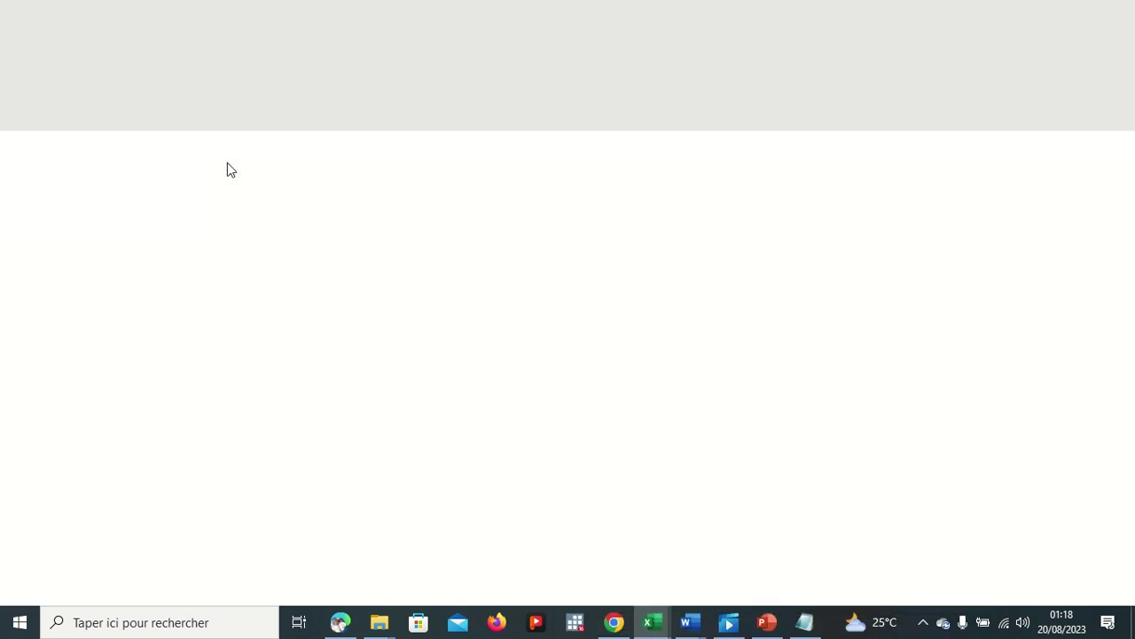
key("ctrl+v")
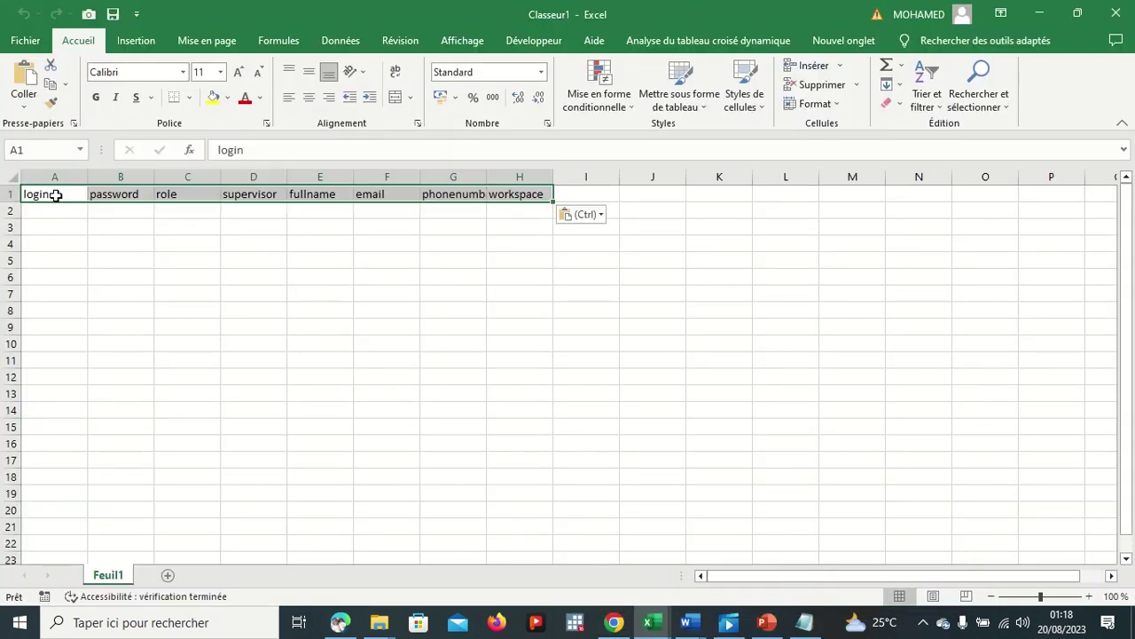
left_click(242, 323)
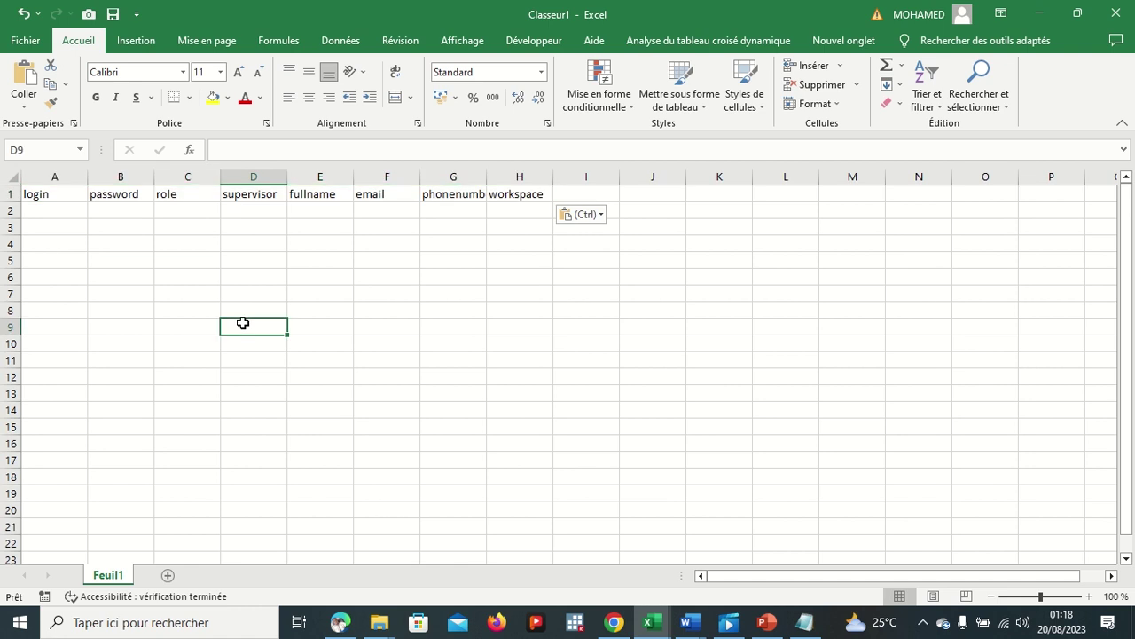
Step: Enter the supervisor's login in cell A2
left_click(43, 208)
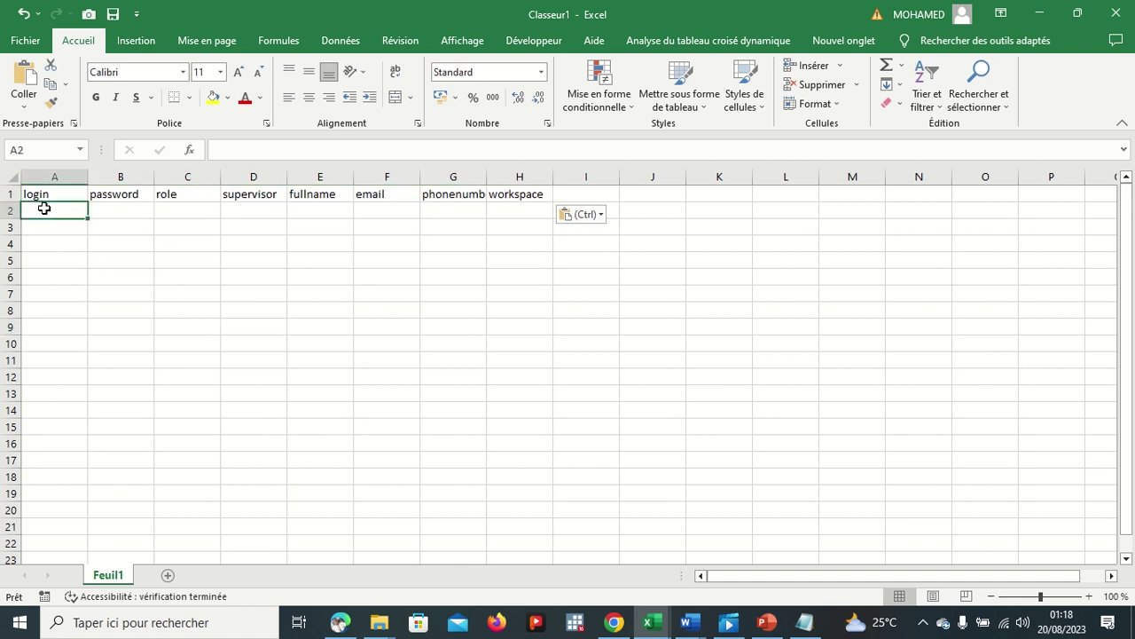
type("f")
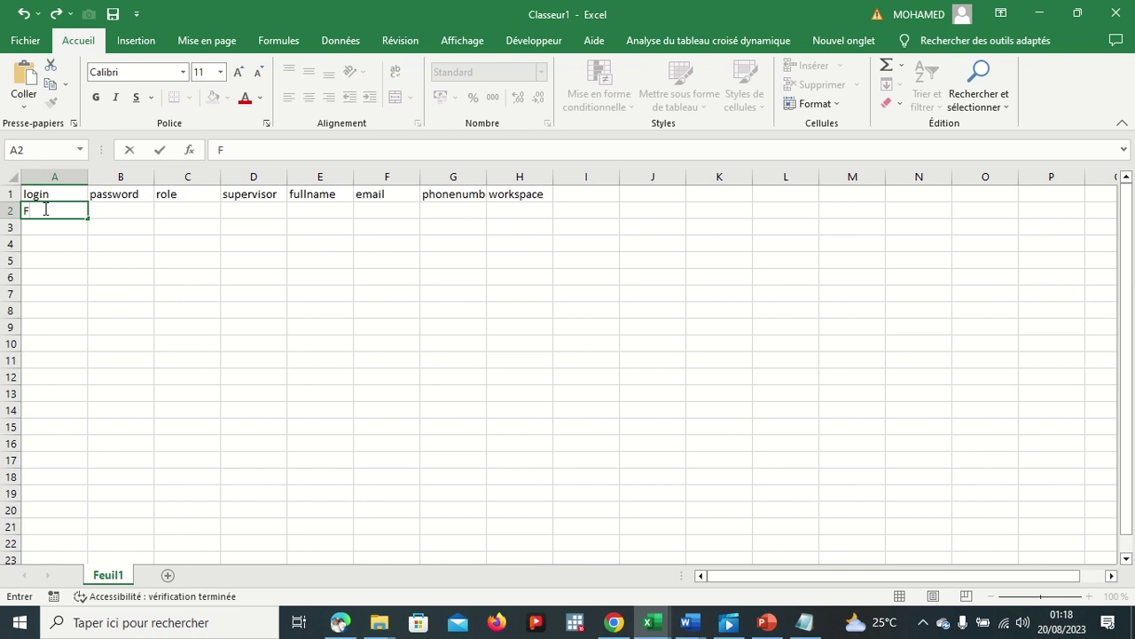
type("ade")
key("BackSpace")
key("BackSpace")
key("BackSpace")
key("BackSpace")
key("BackSpace")
key("BackSpace")
key("BackSpace")
type("sac_2020")
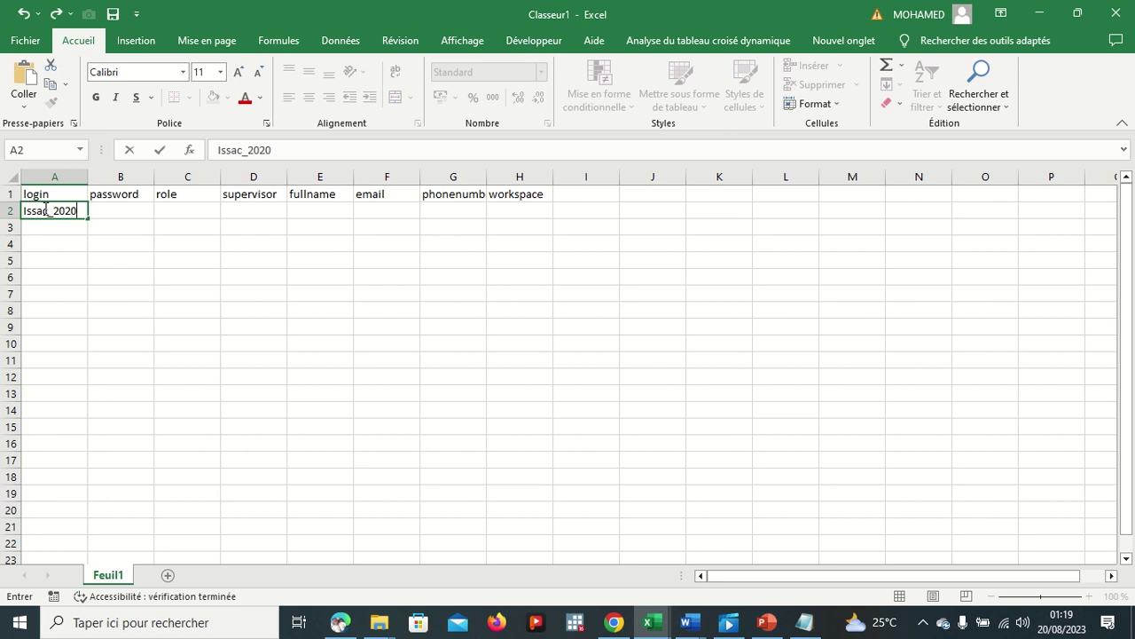
left_click(100, 209)
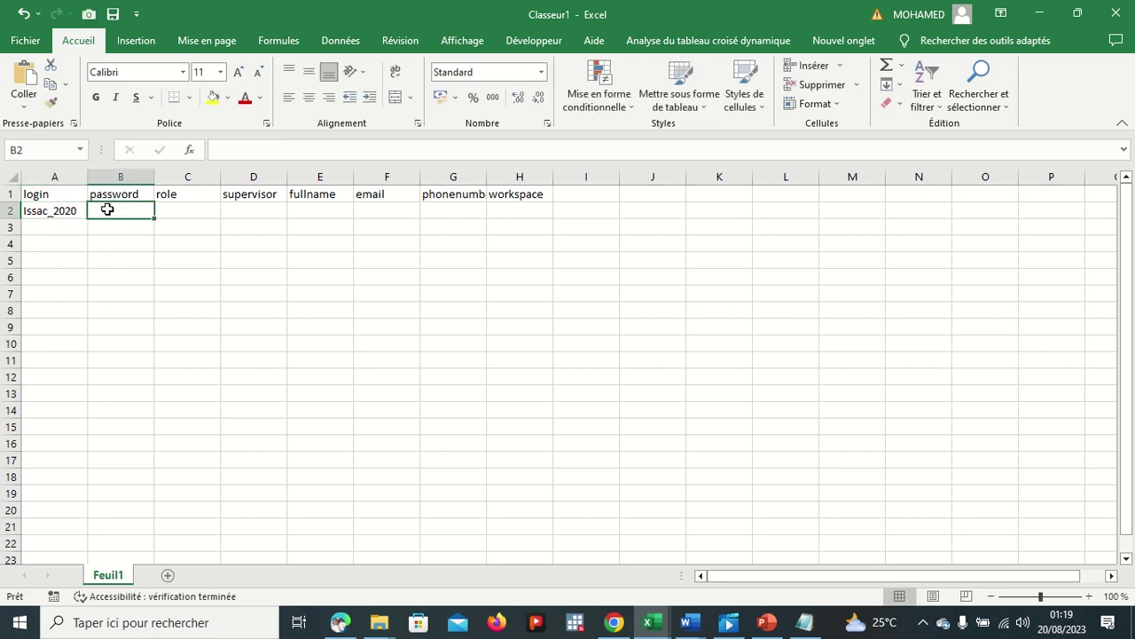
Step: Fill B2 with a password derived from the login, and set C2 to supervisor
left_click(81, 209)
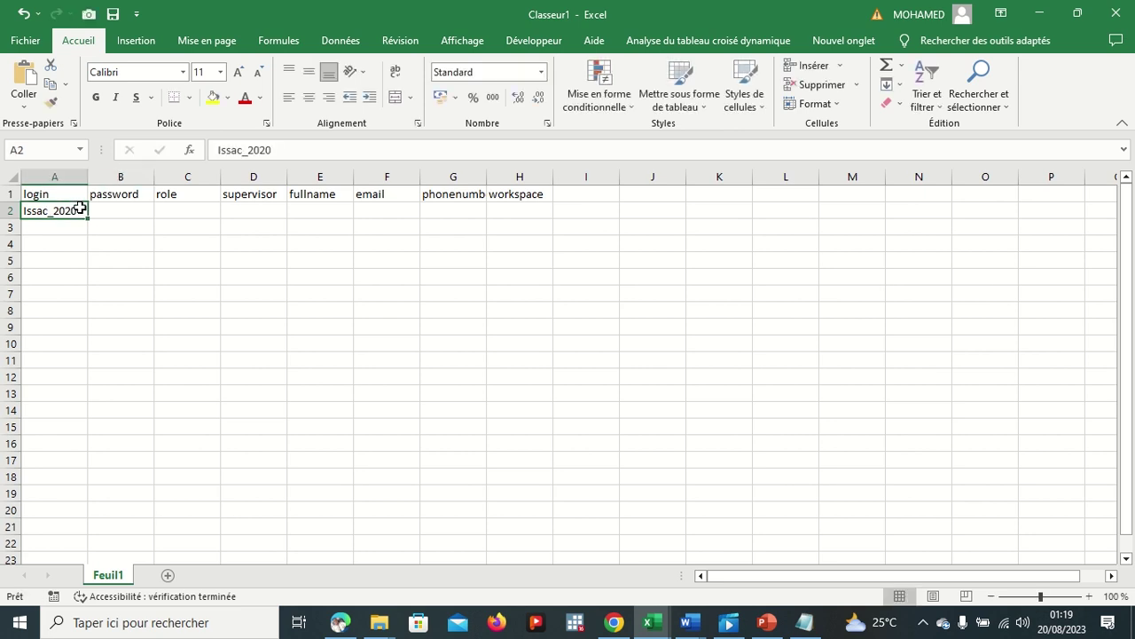
left_click(293, 150)
left_click_drag(293, 150, 216, 150)
key("ctrl+c")
left_click(146, 209)
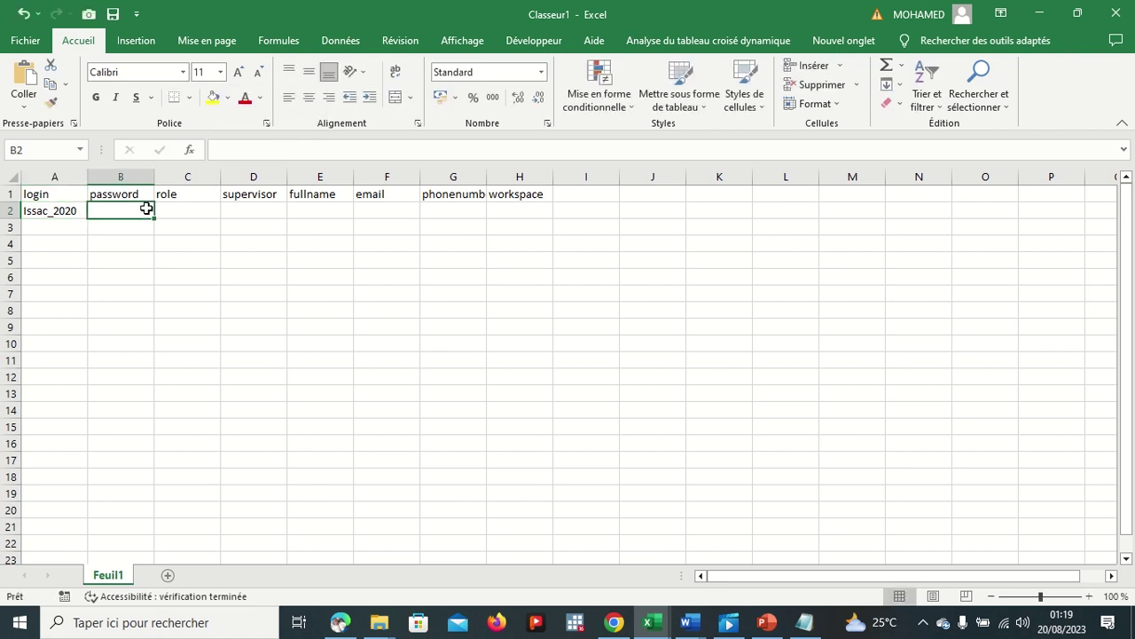
key("ctrl+v")
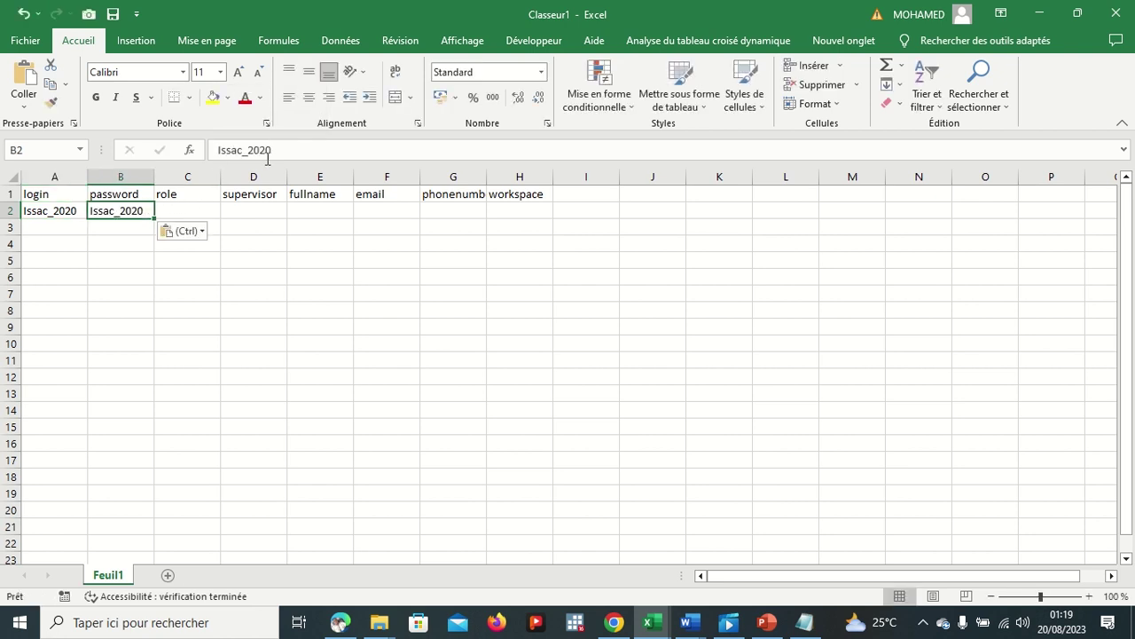
left_click(276, 150)
key("BackSpace")
key("BackSpace")
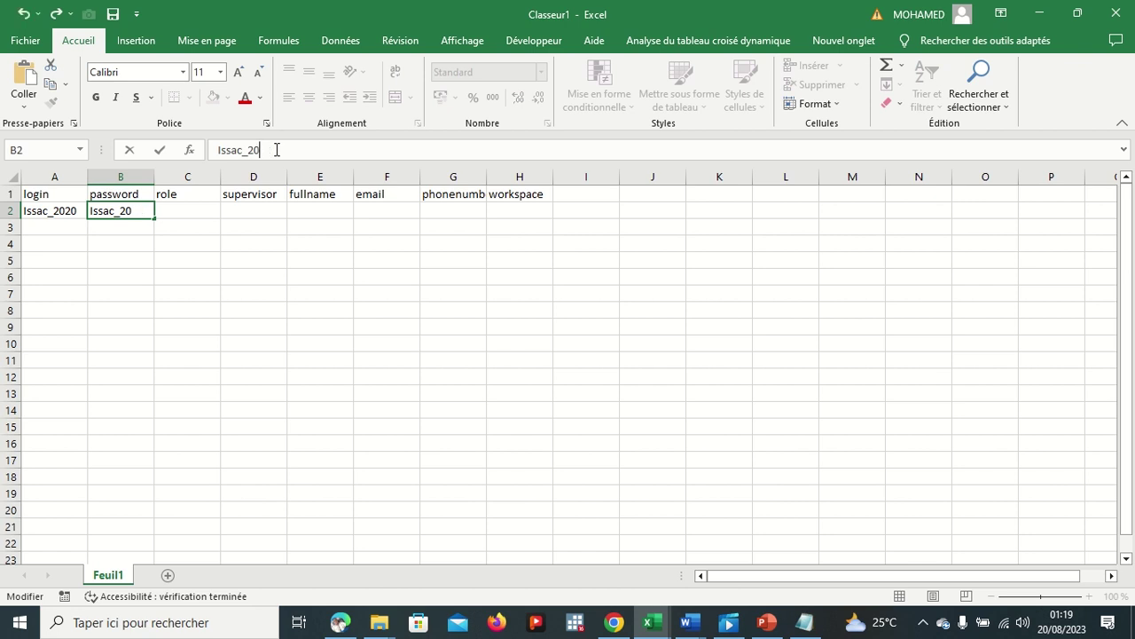
key("BackSpace")
key("BackSpace")
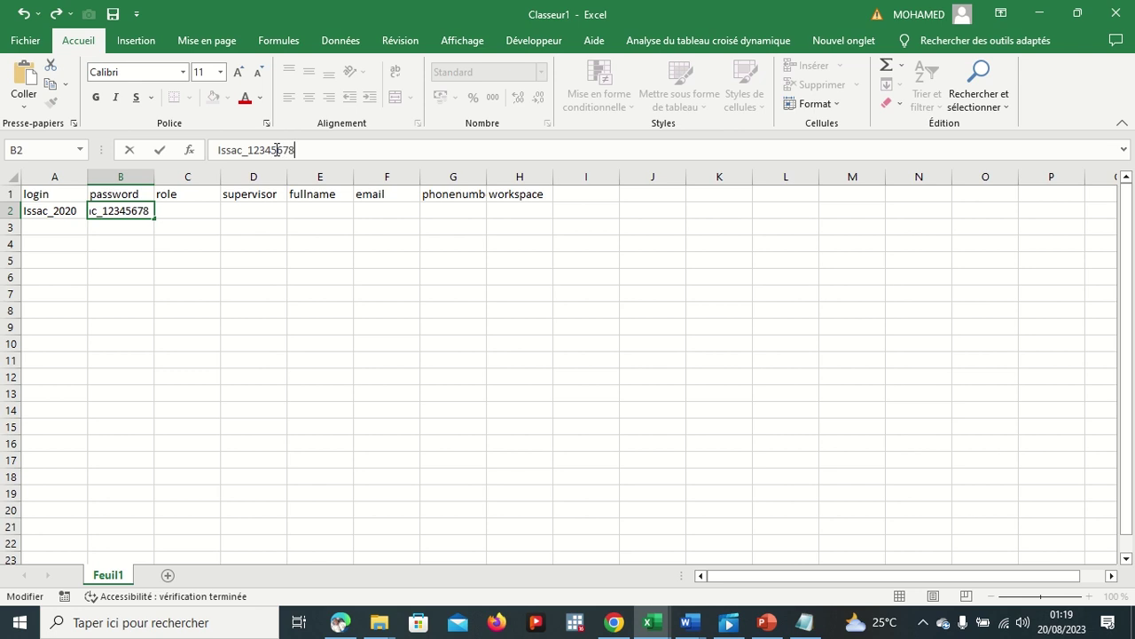
left_click(192, 210)
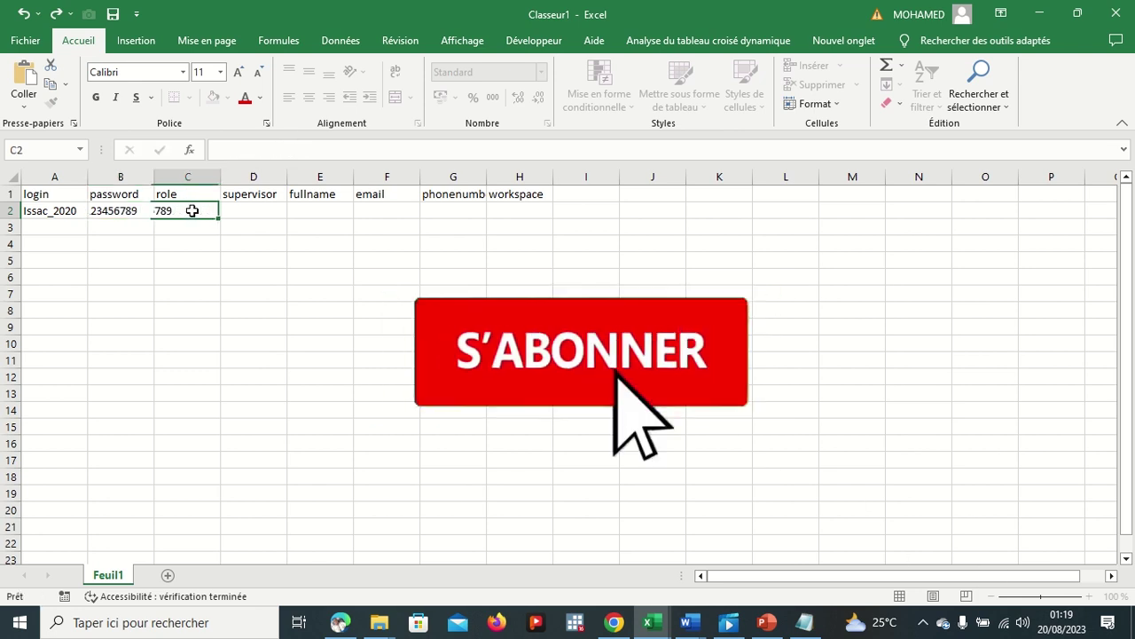
type("s")
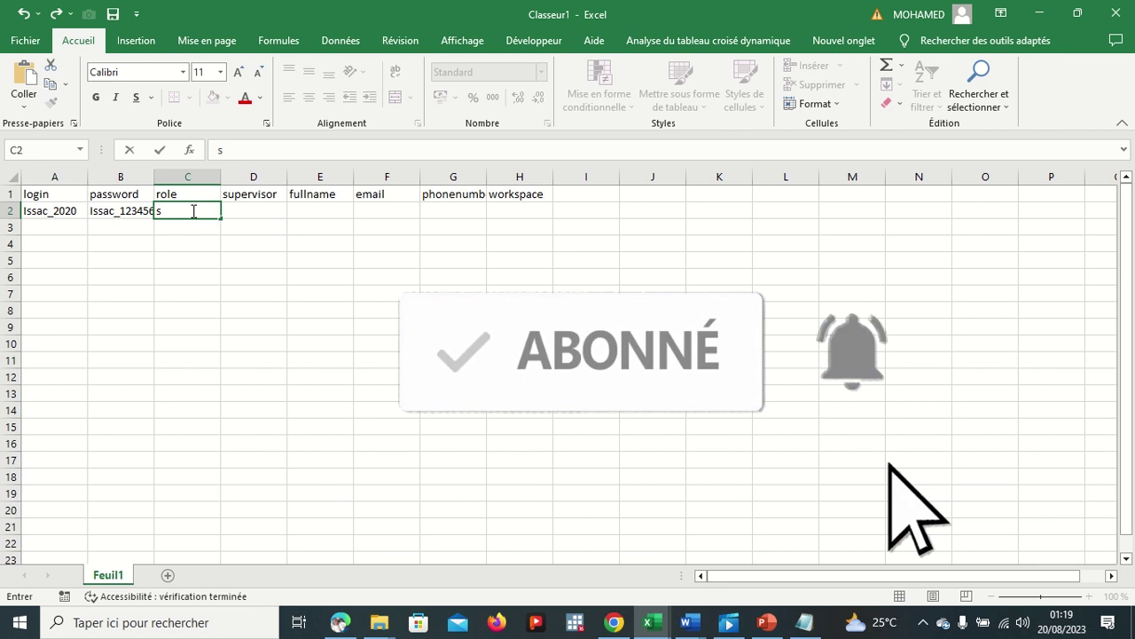
type("upervisor")
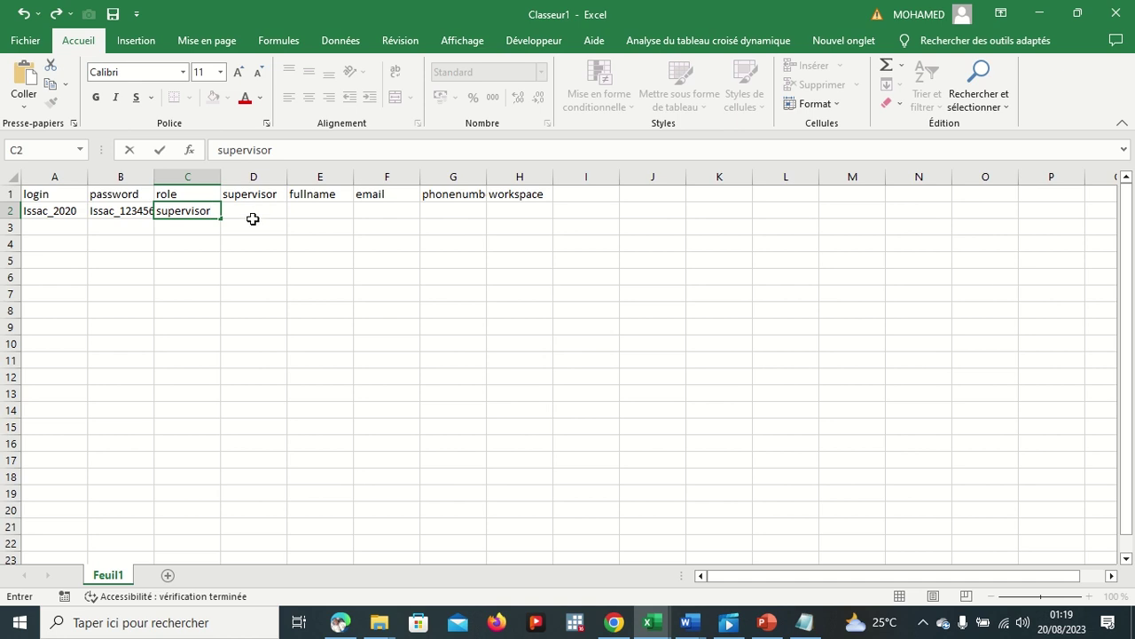
left_click(67, 230)
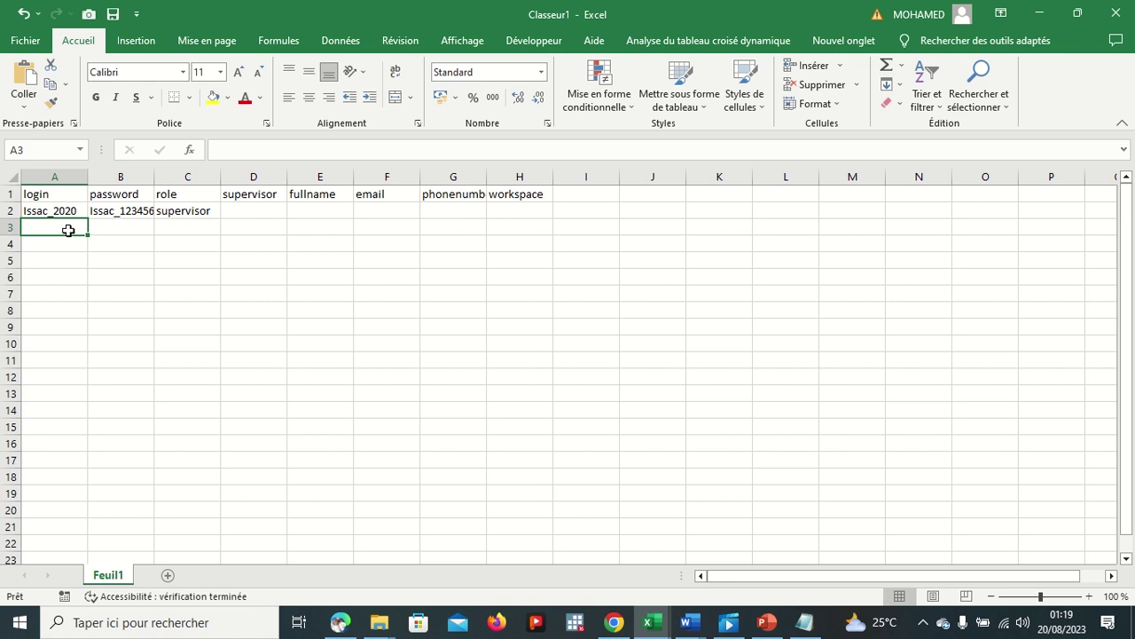
Step: Enter the second user's interviewer login in cell A3
type("d")
key("BackSpace")
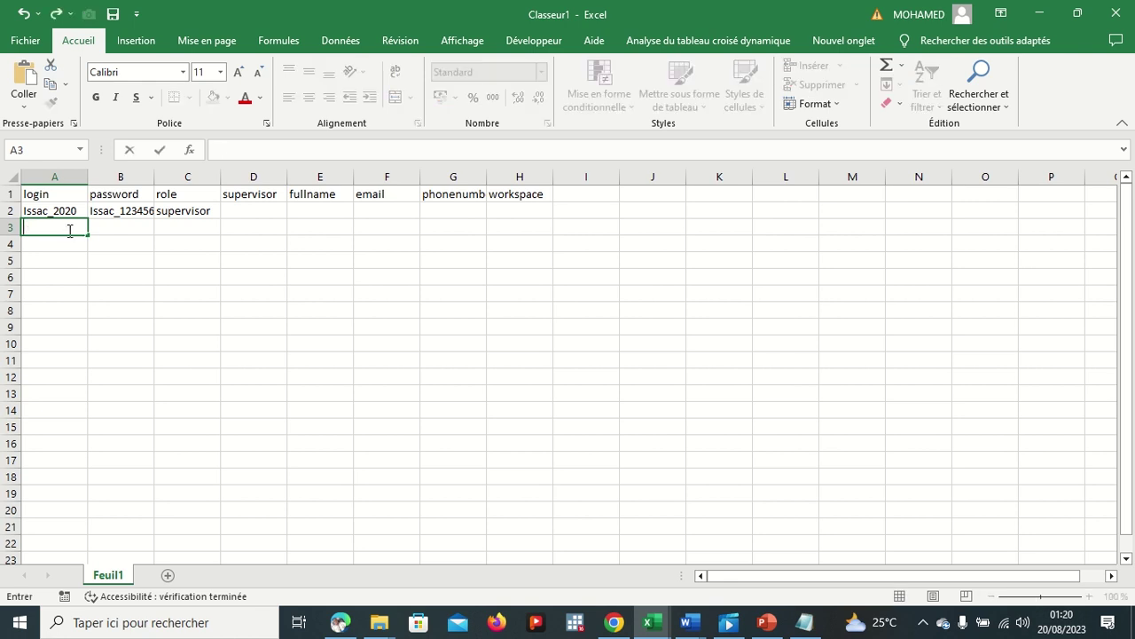
type("Denis_2020")
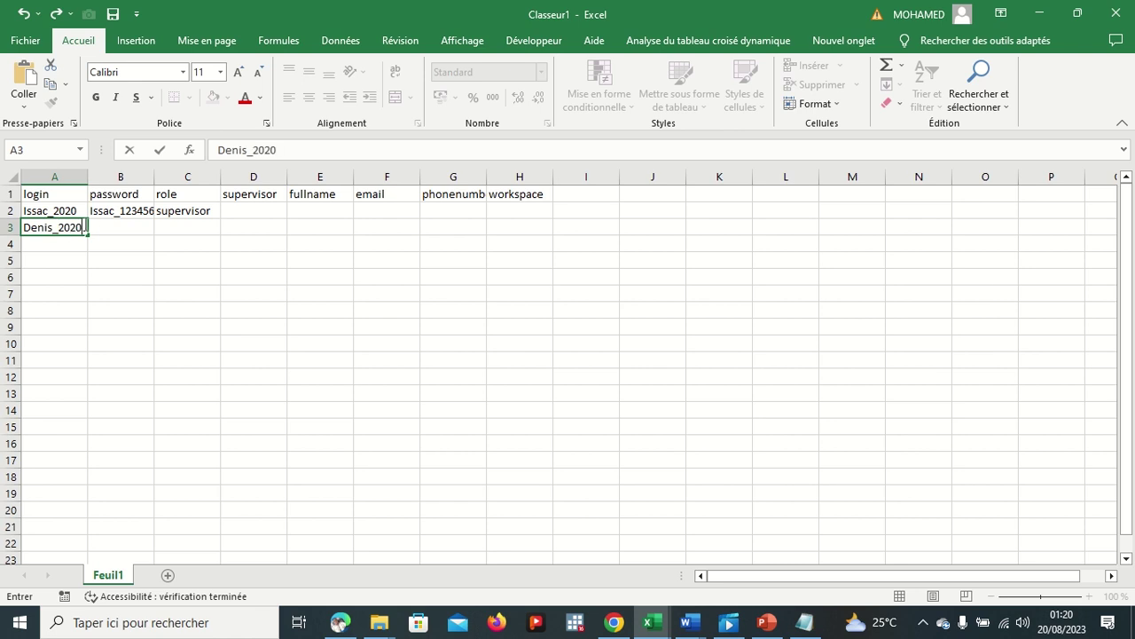
left_click(106, 224)
Step: Fill B3 with a password derived from the second login
left_click(82, 227)
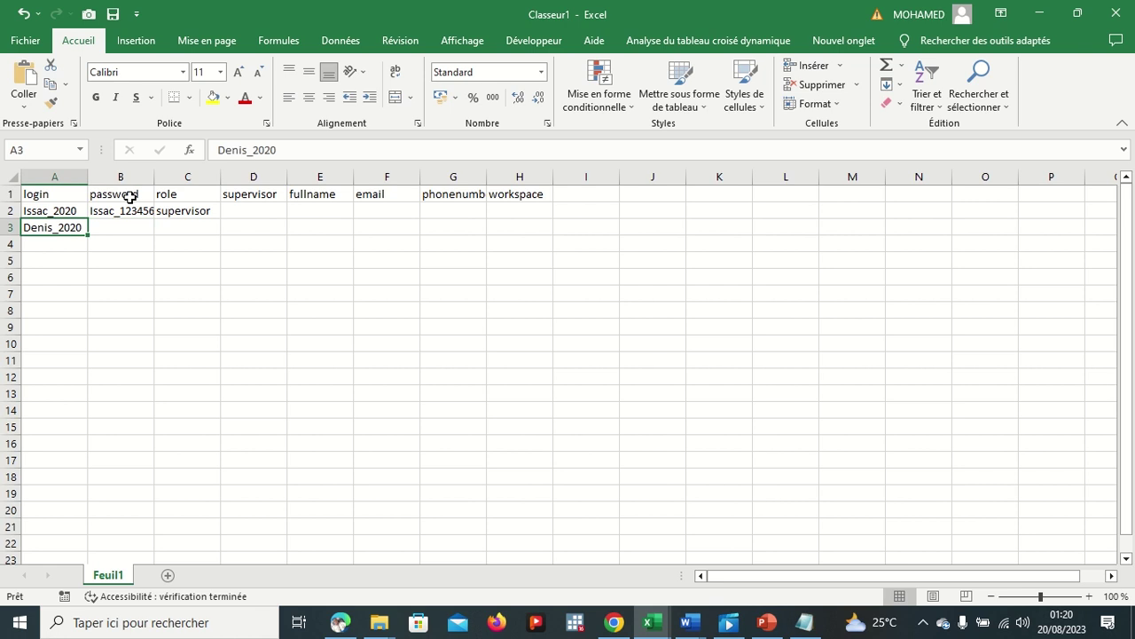
left_click_drag(300, 145, 200, 156)
key("ctrl+c")
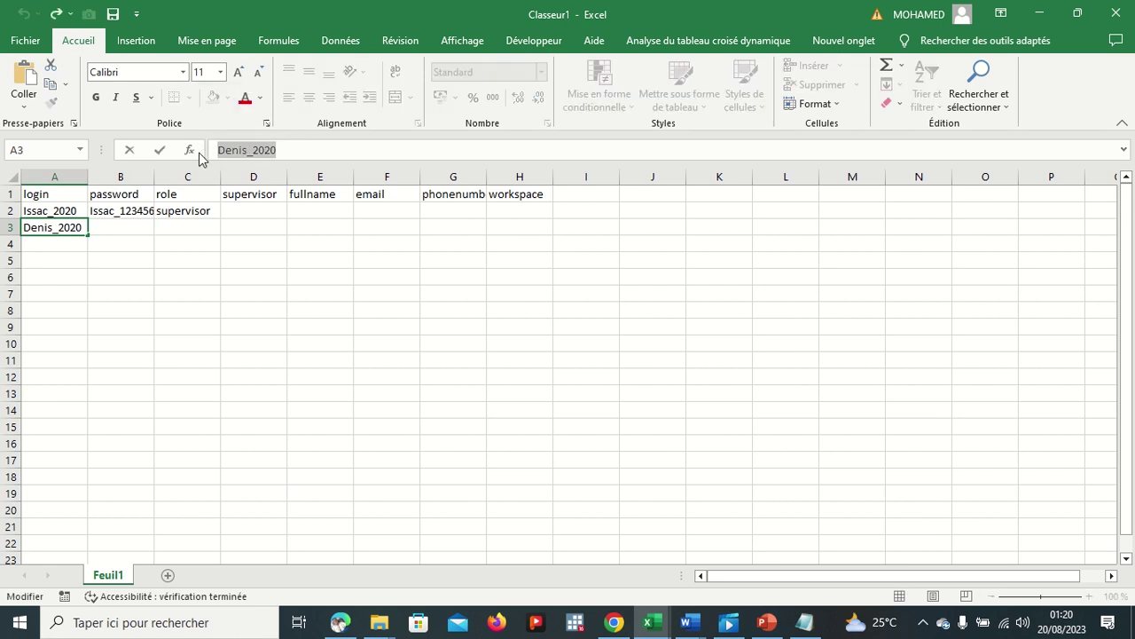
left_click(144, 224)
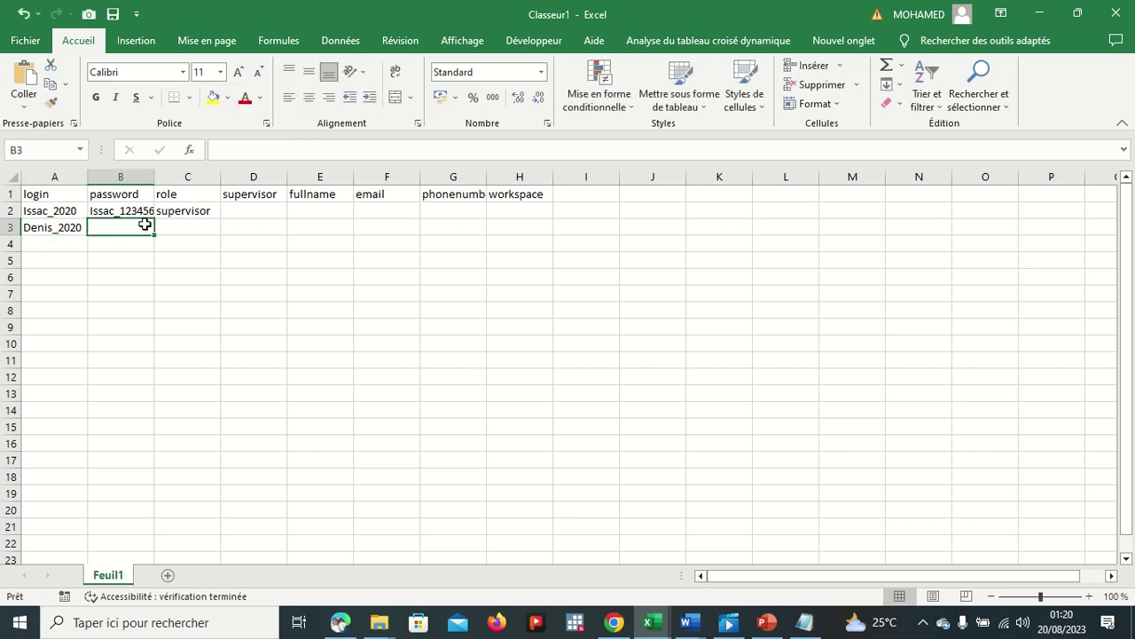
key("ctrl+v")
left_click(280, 151)
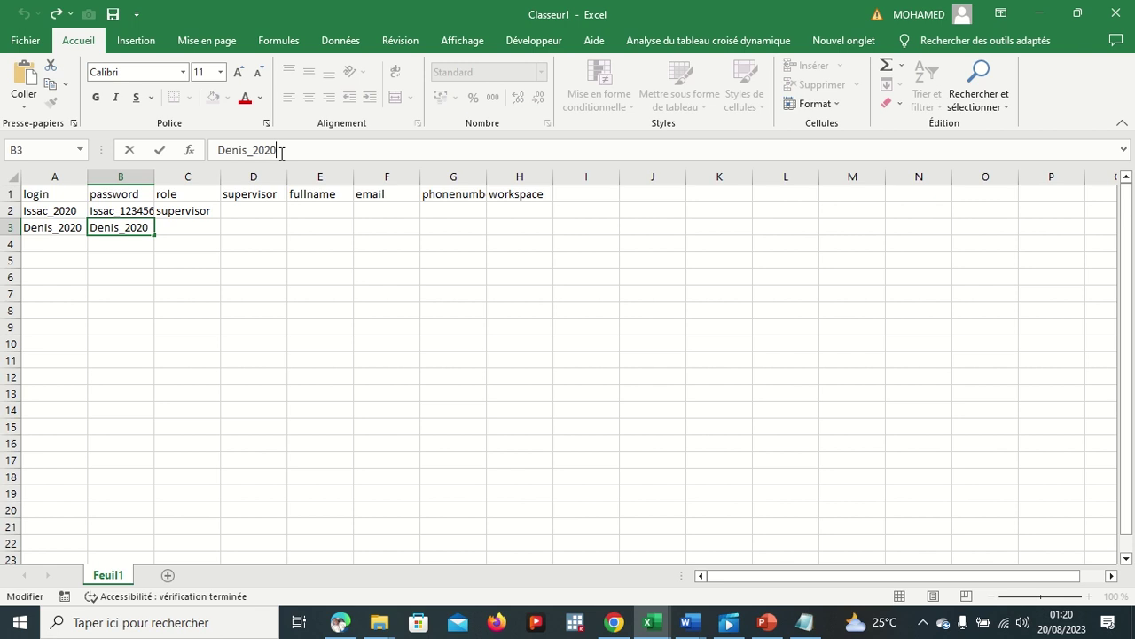
key("BackSpace")
key("BackSpace")
key("BackSpace")
key("BackSpace")
type("&")
key("BackSpace")
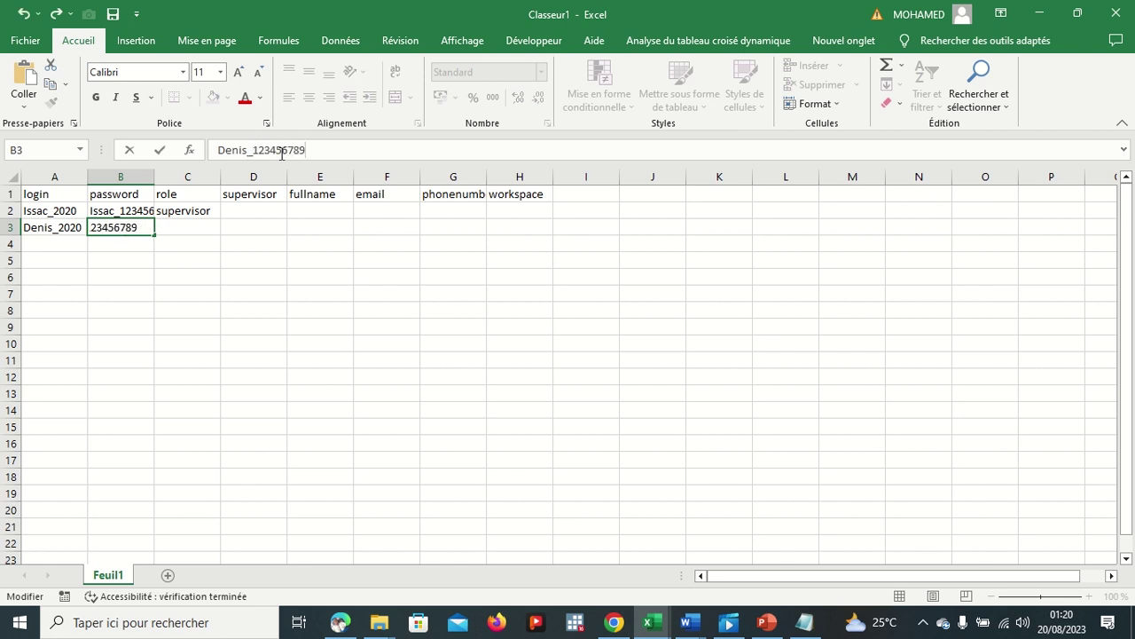
left_click(202, 227)
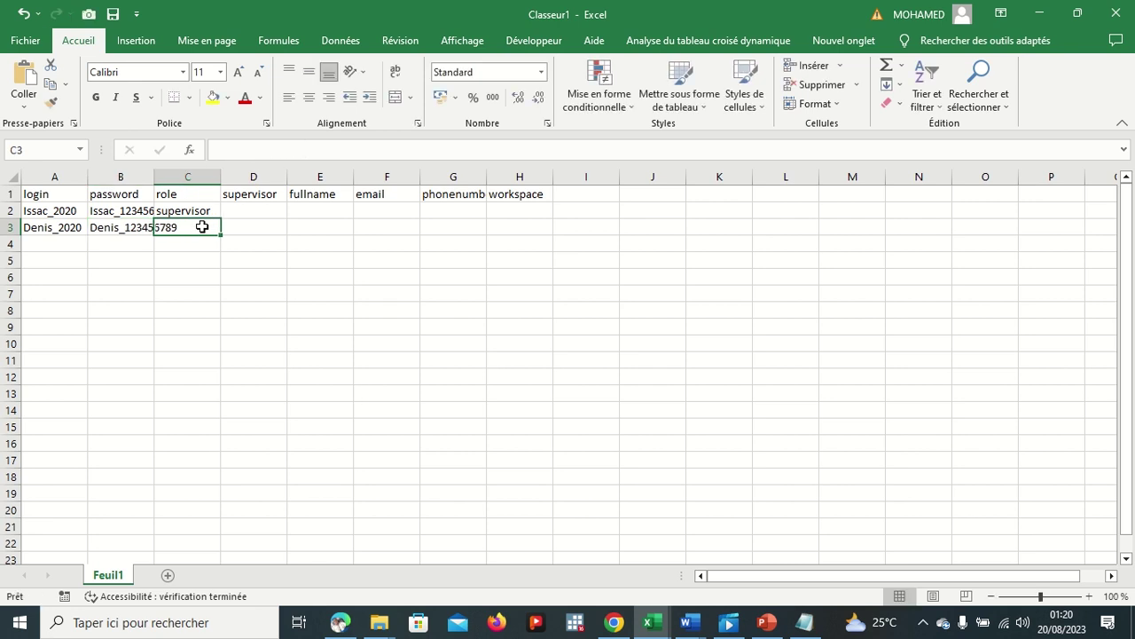
Step: Type the role 'interviwer' in cell C3
type("lNTE")
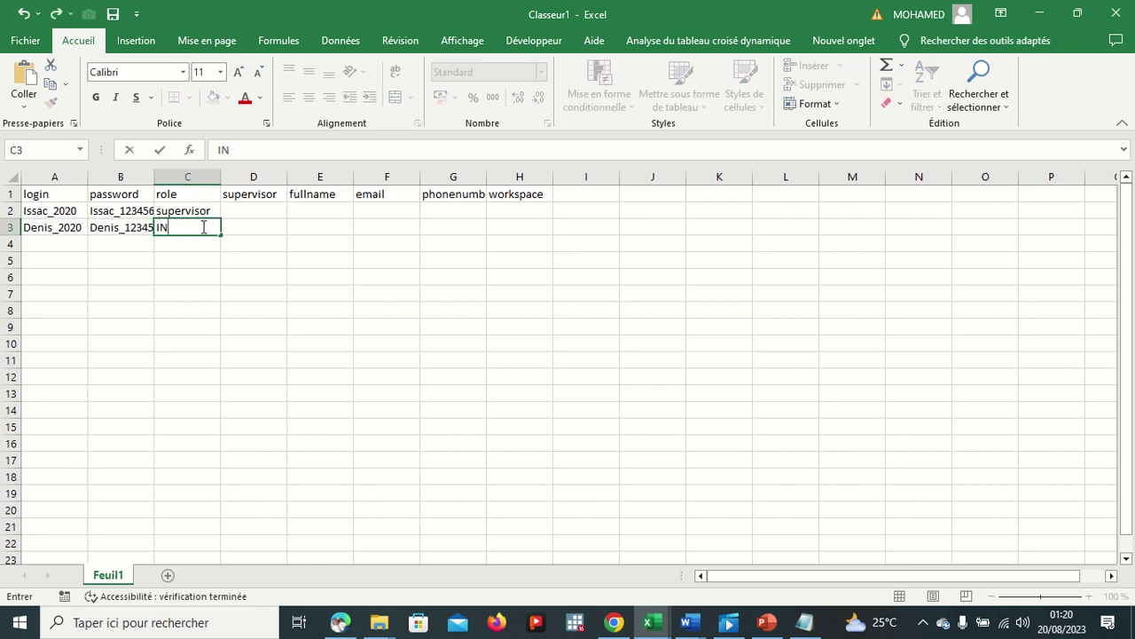
key("BackSpace")
key("BackSpace")
key("BackSpace")
type("nterviwer")
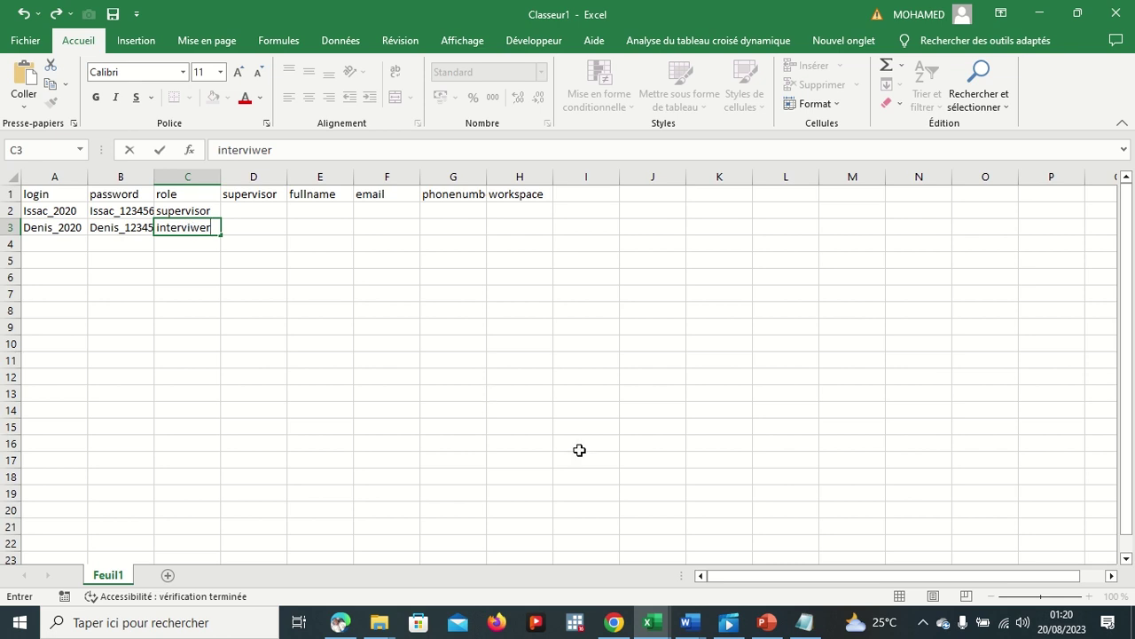
left_click(614, 622)
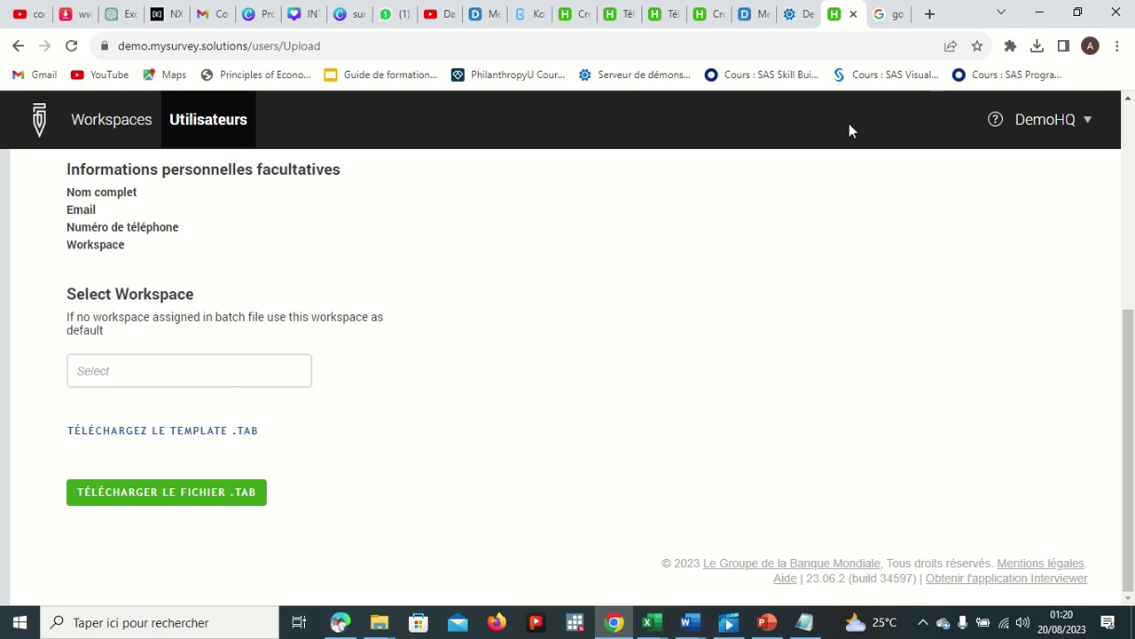
Step: On the Create Supervisor form, view the role list (Enquêteur, Chef d'équipe) without changing it
left_click(663, 16)
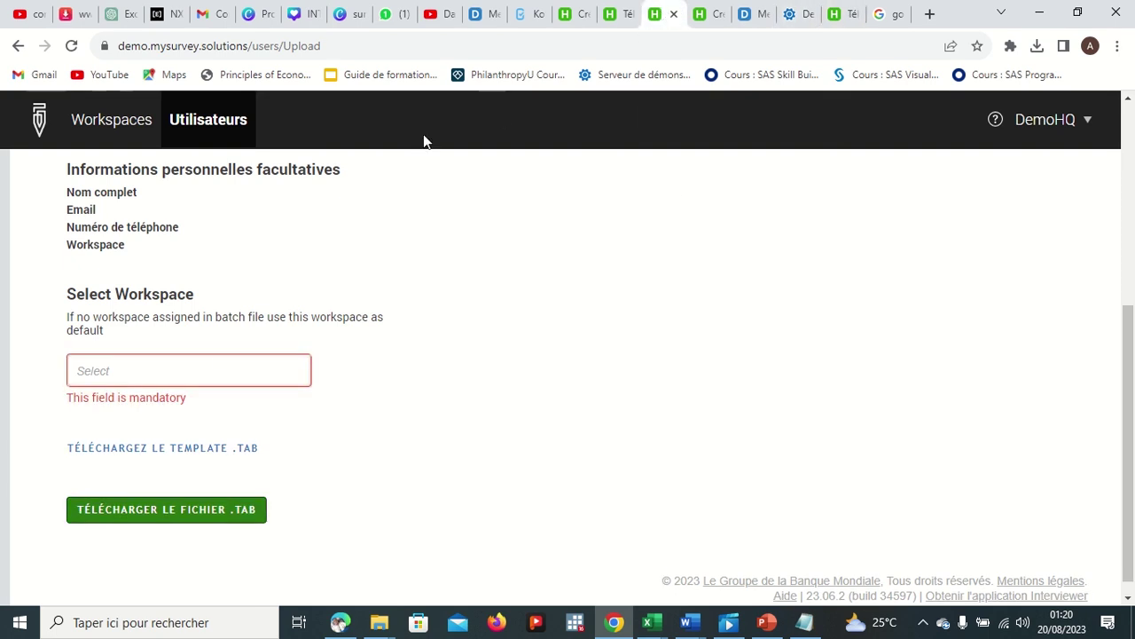
left_click(578, 16)
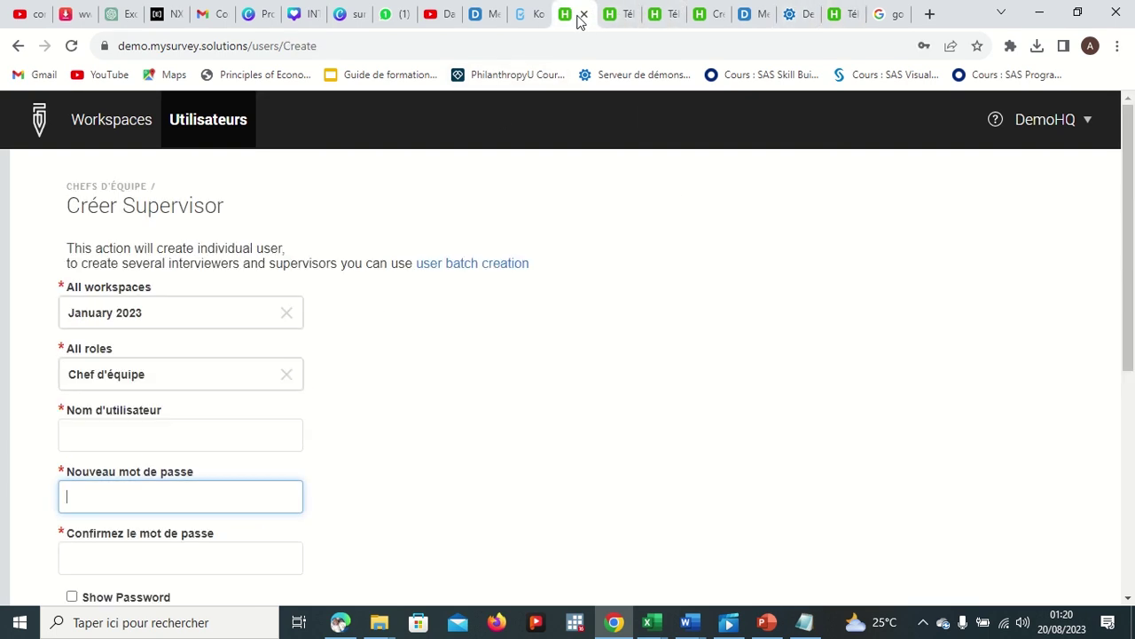
left_click(251, 383)
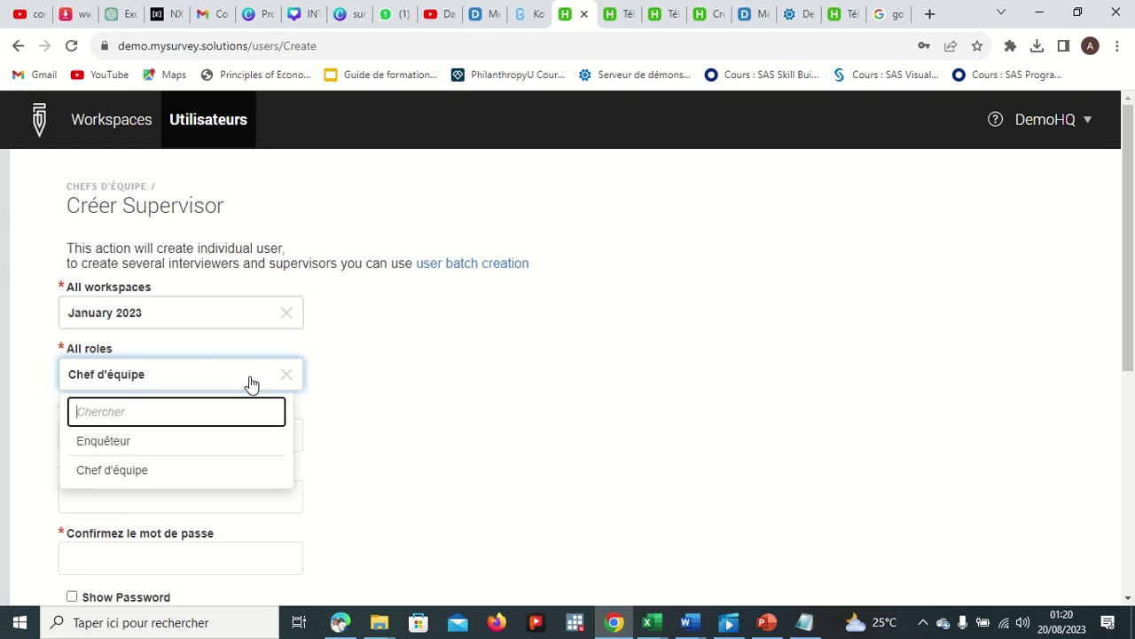
left_click(251, 383)
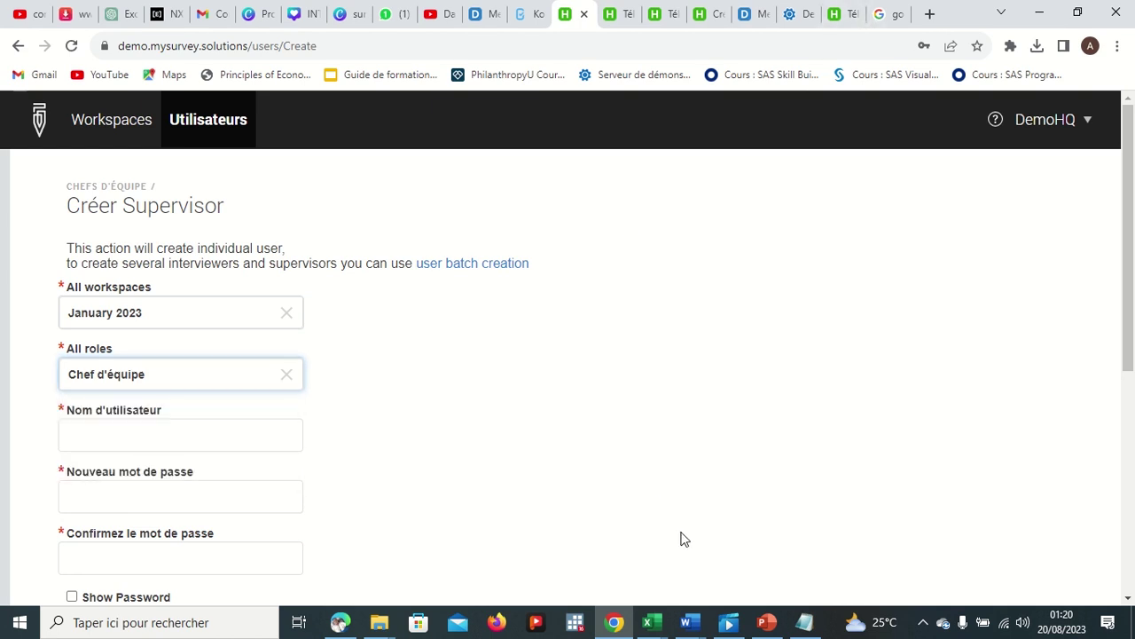
mouse_move(654, 621)
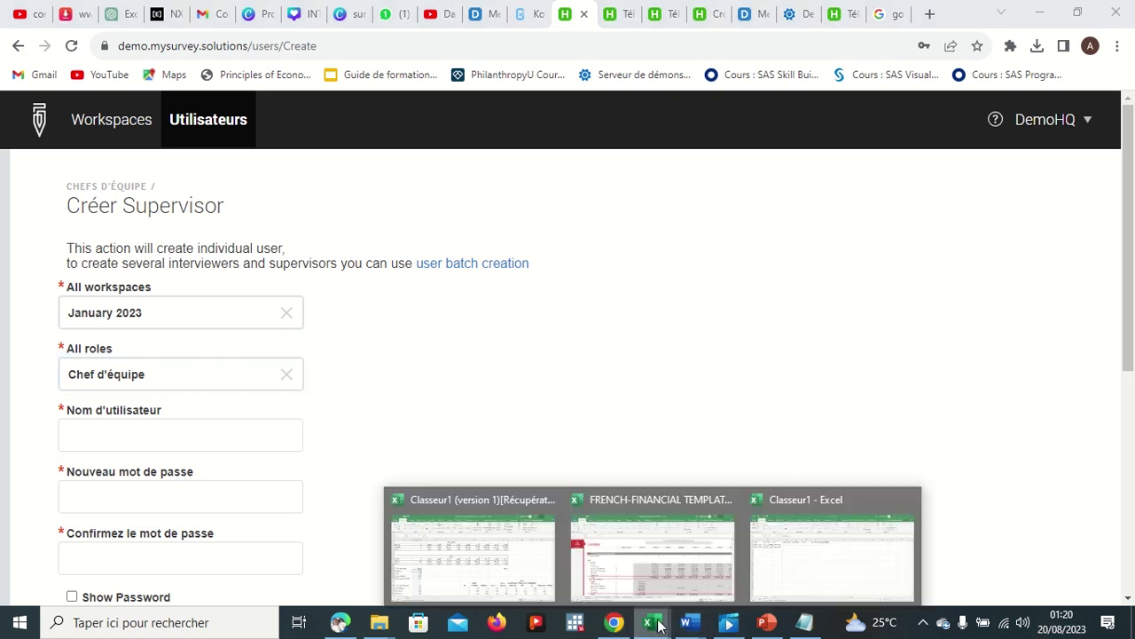
left_click(830, 547)
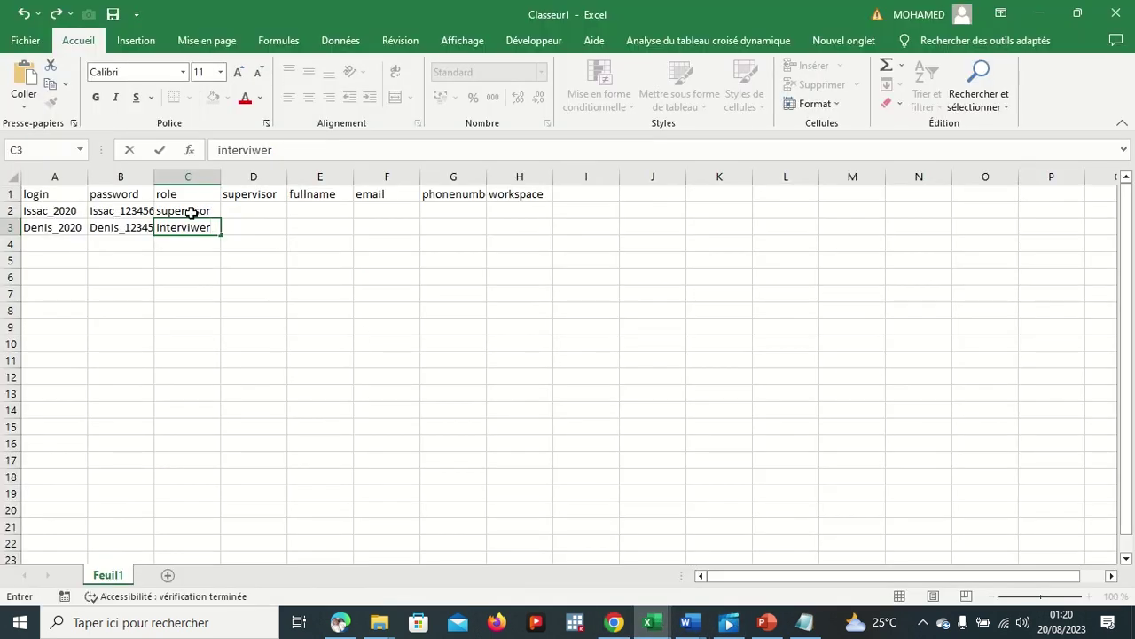
Step: Correct the role in C3 to 'interviewer'
left_click(256, 152)
type("e")
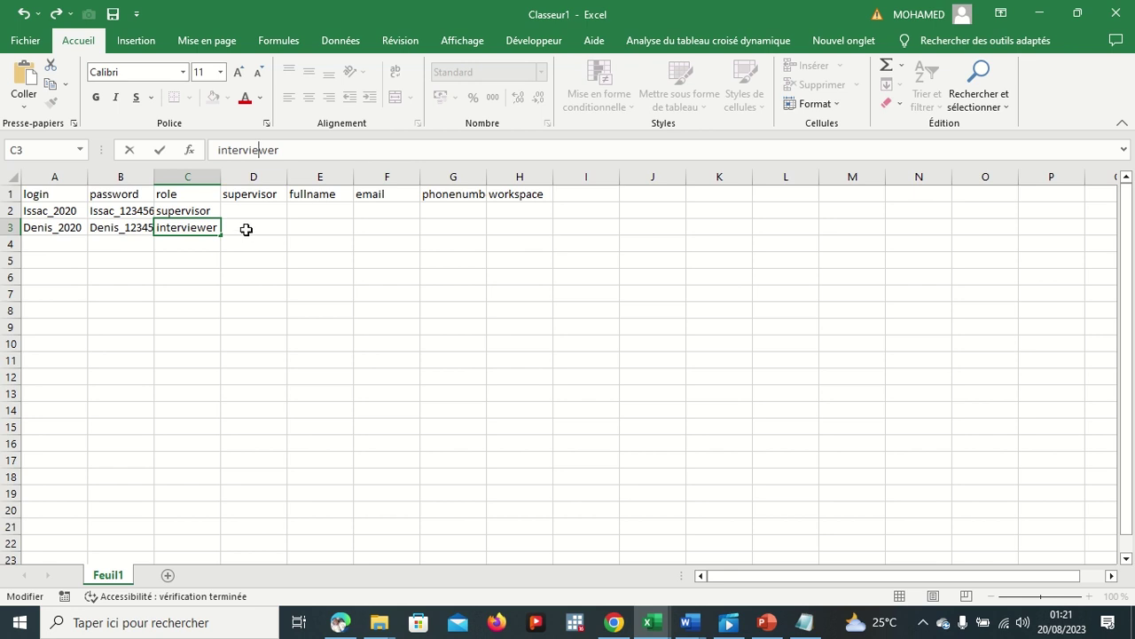
left_click(247, 228)
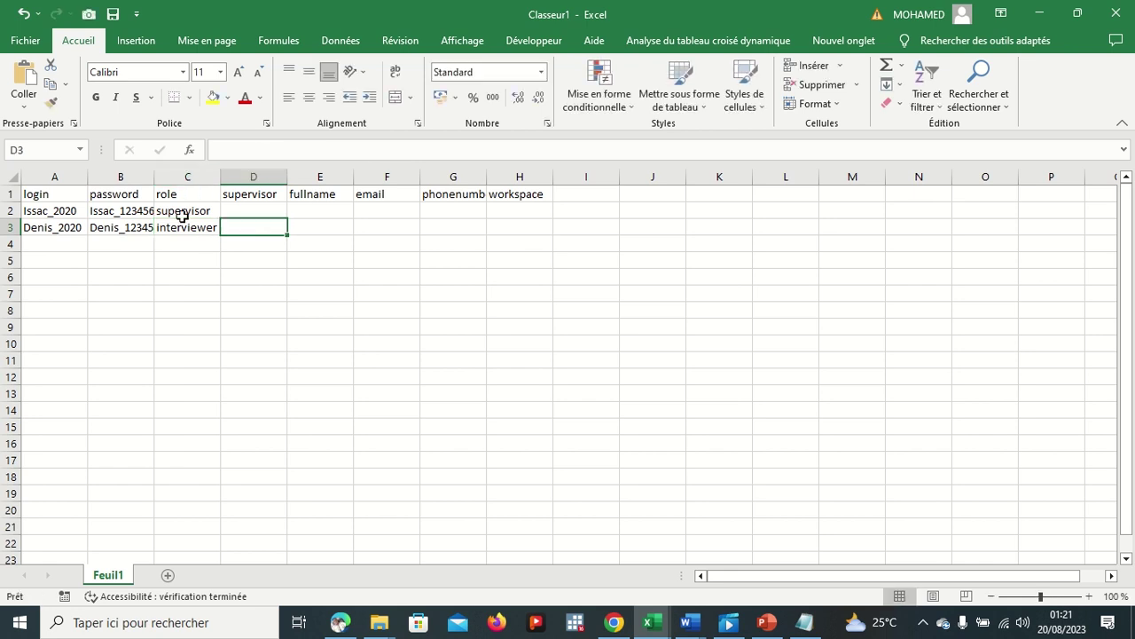
Step: Paste the supervisor's login into D3 and fill it down to D10
left_click(69, 210)
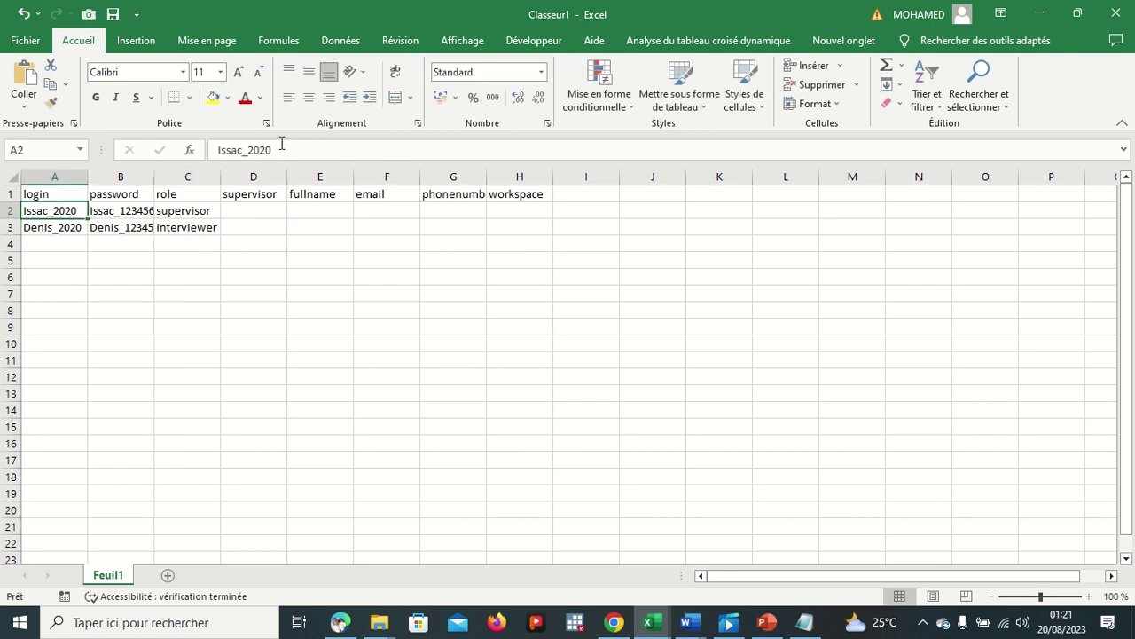
left_click_drag(275, 150, 211, 142)
key("ctrl+c")
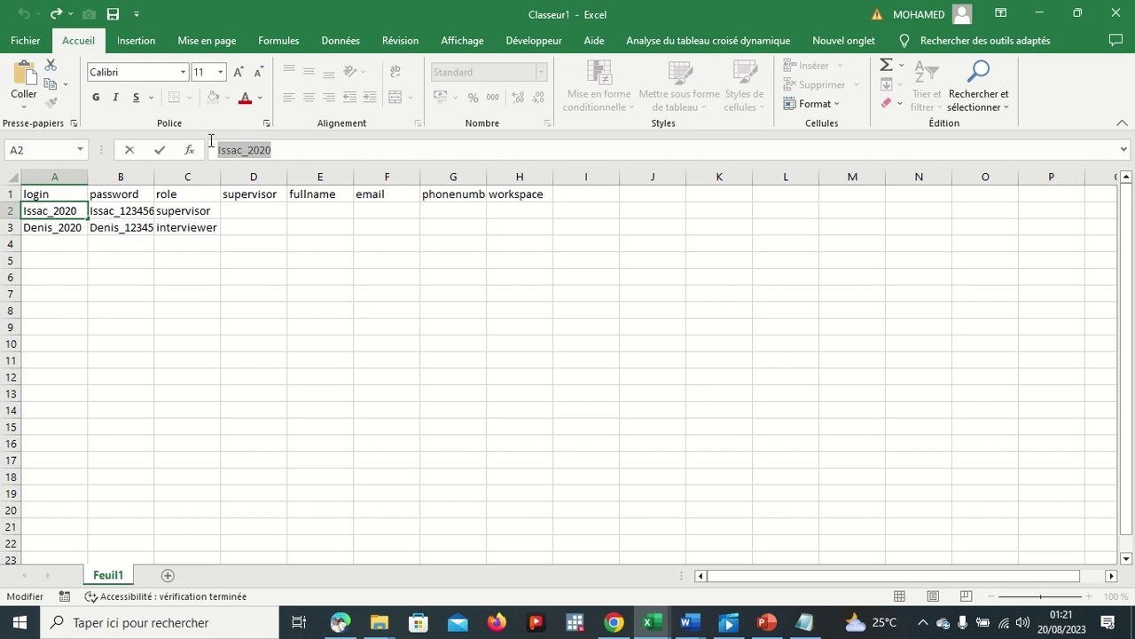
left_click(241, 228)
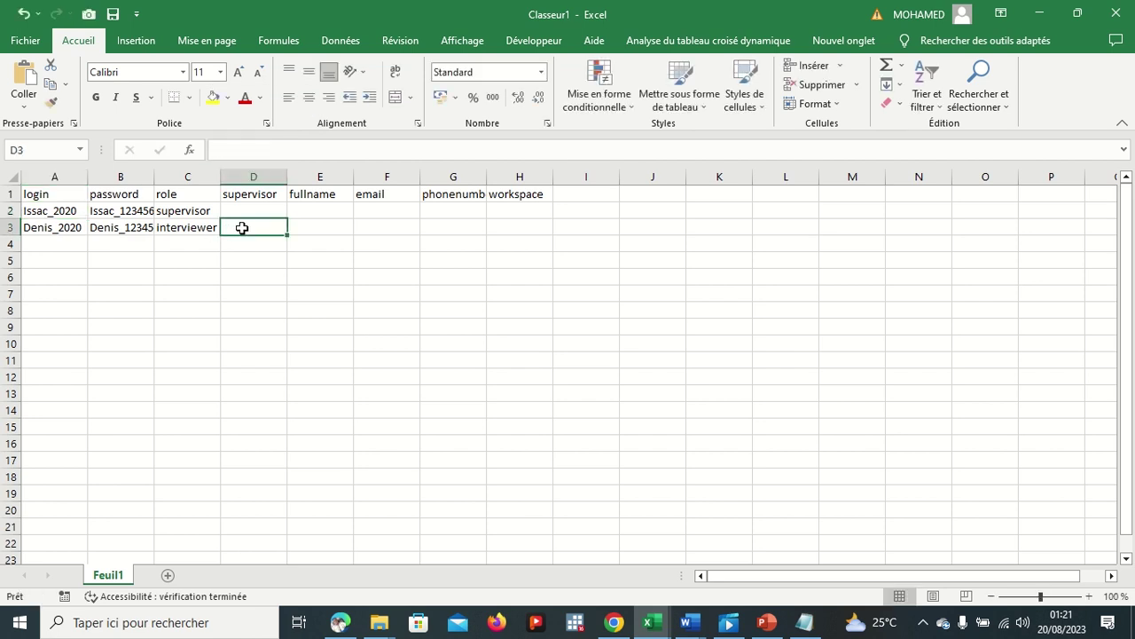
key("ctrl+v")
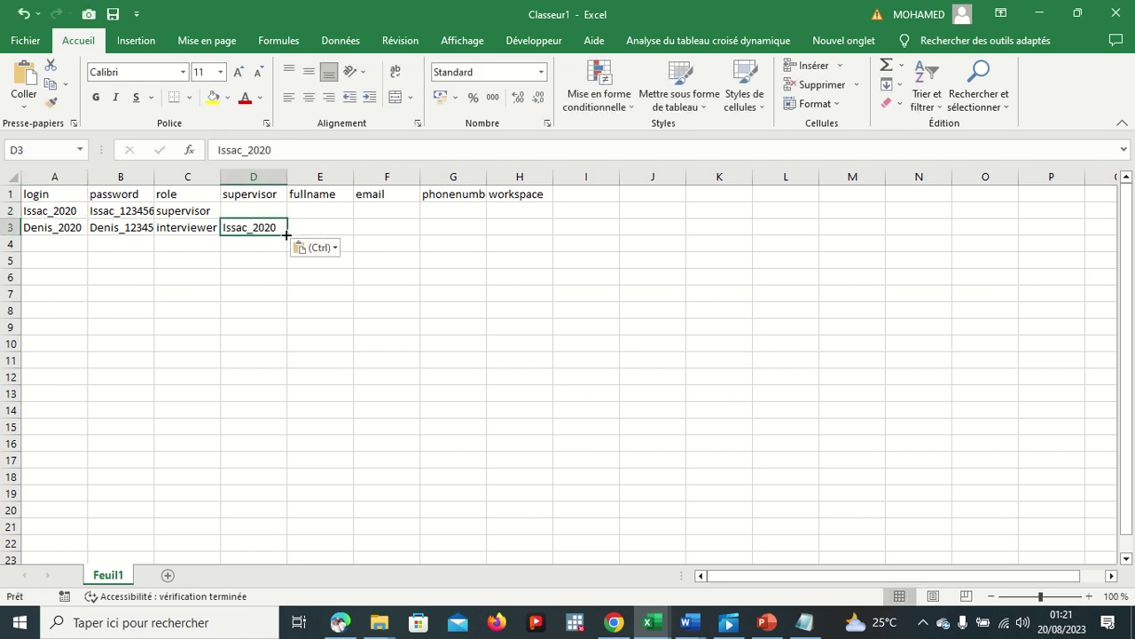
left_click_drag(286, 234, 286, 352)
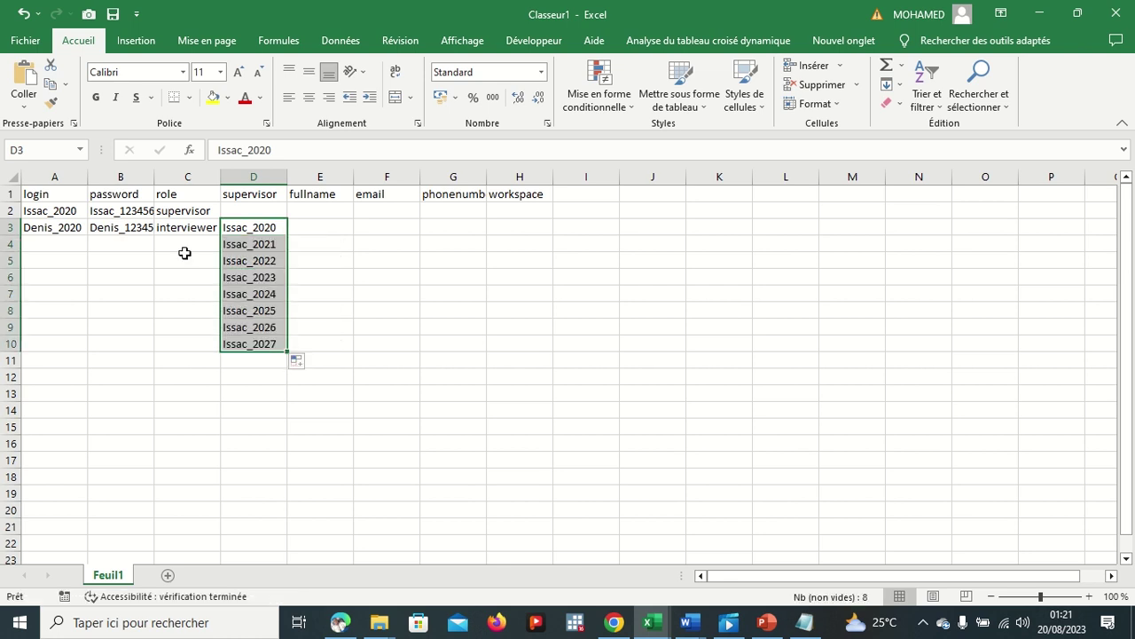
left_click(54, 240)
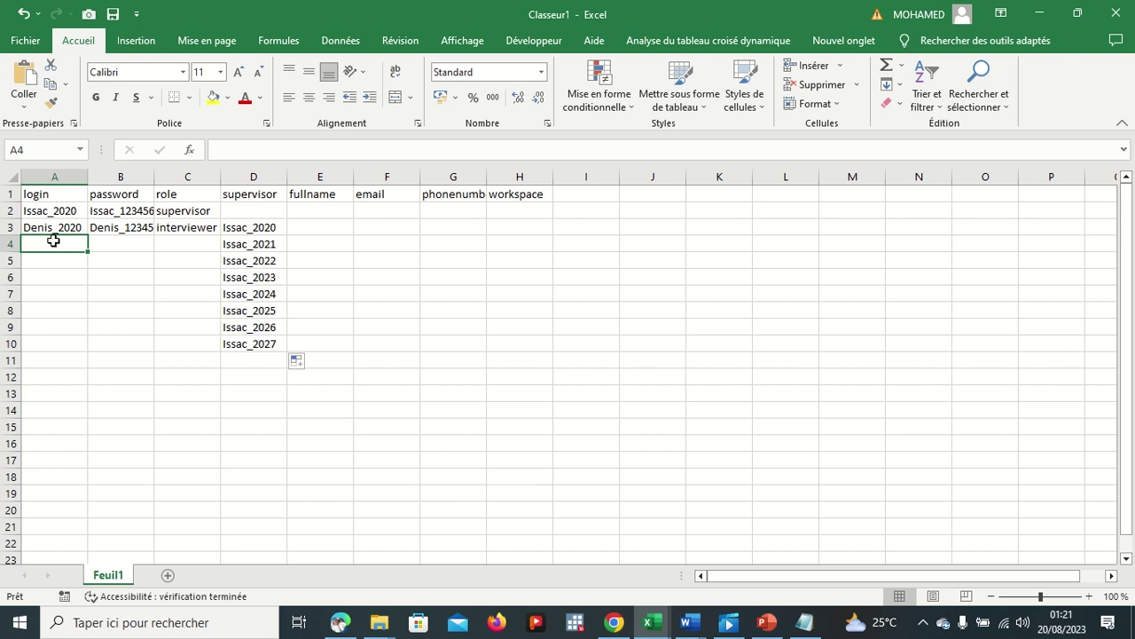
left_click(66, 227)
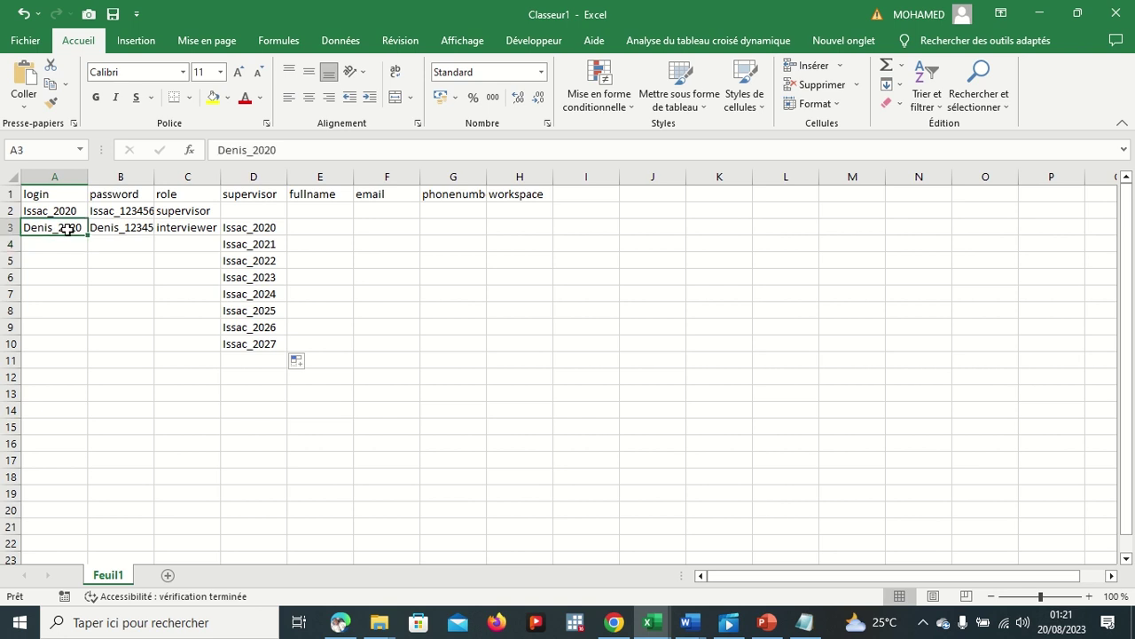
Step: Fill the login, password and interviewer role from row 3 down to row 10
left_click_drag(87, 235, 86, 348)
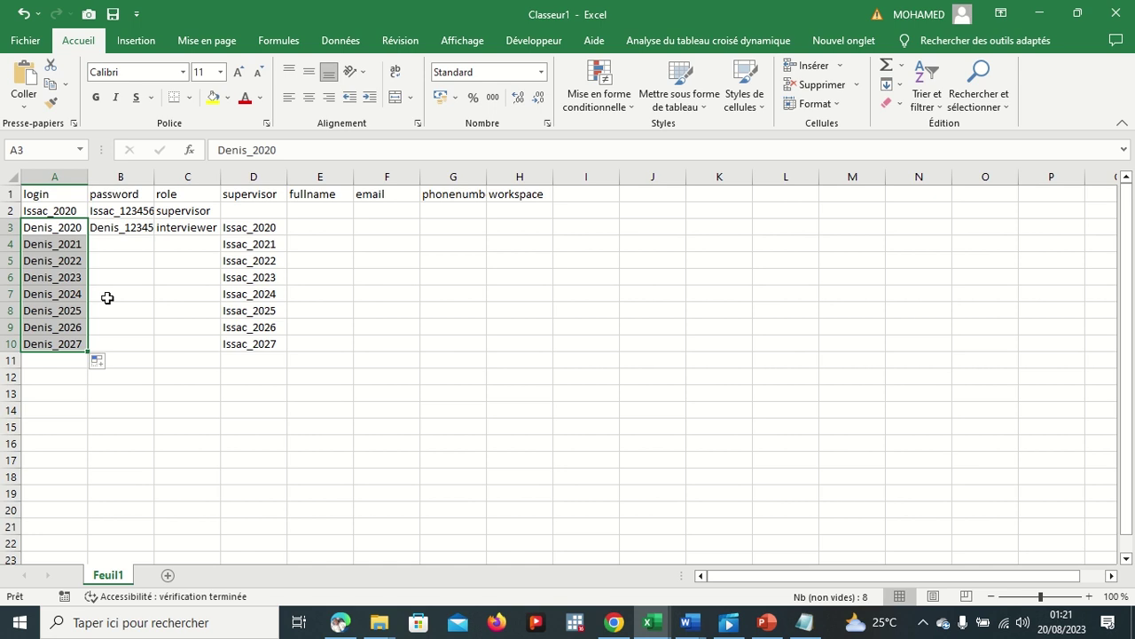
left_click(66, 231)
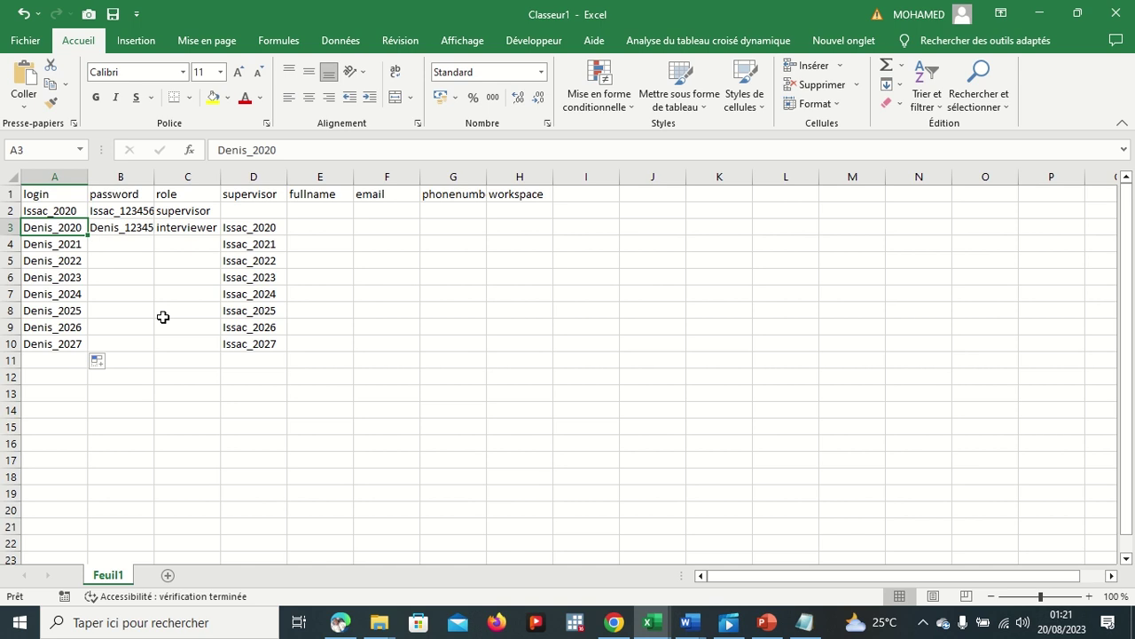
left_click(129, 227)
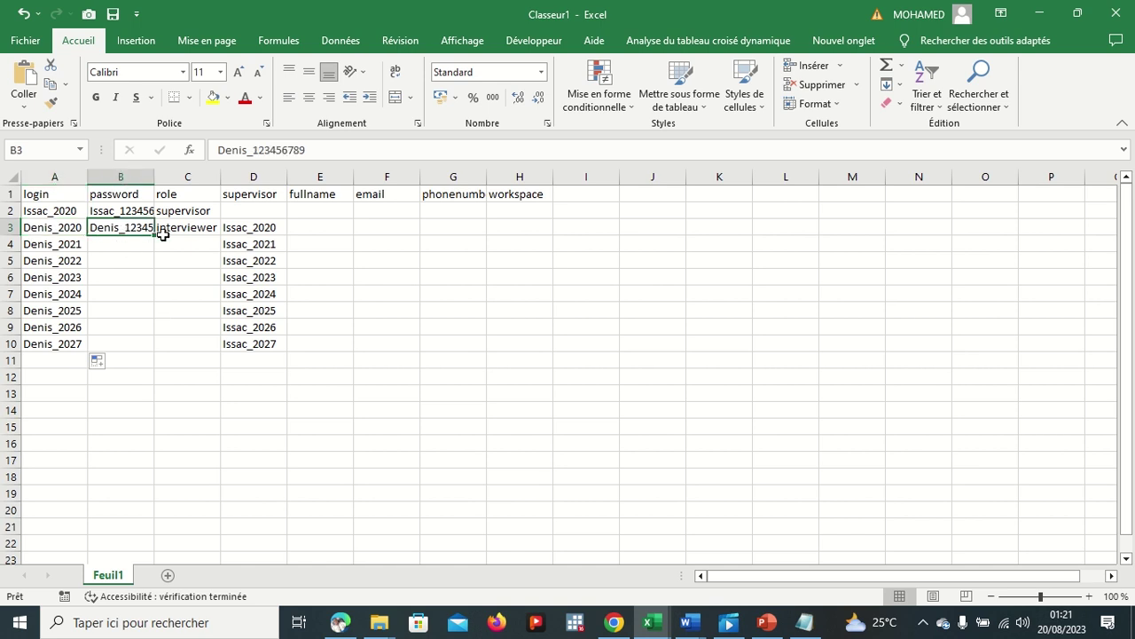
left_click_drag(155, 233, 155, 349)
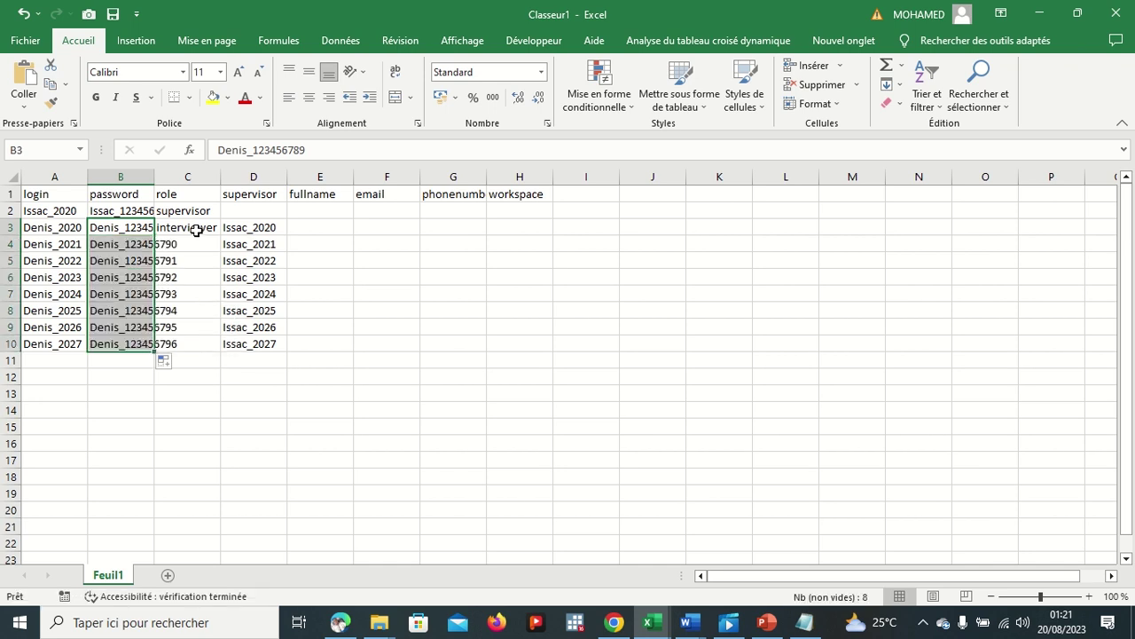
left_click(197, 230)
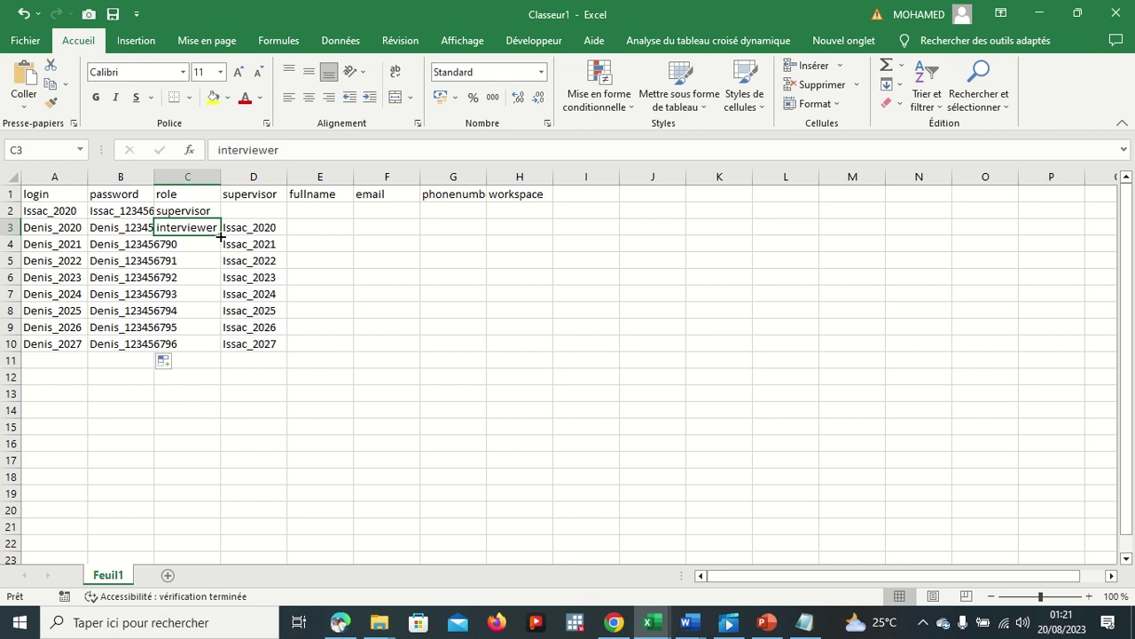
left_click_drag(220, 235, 221, 323)
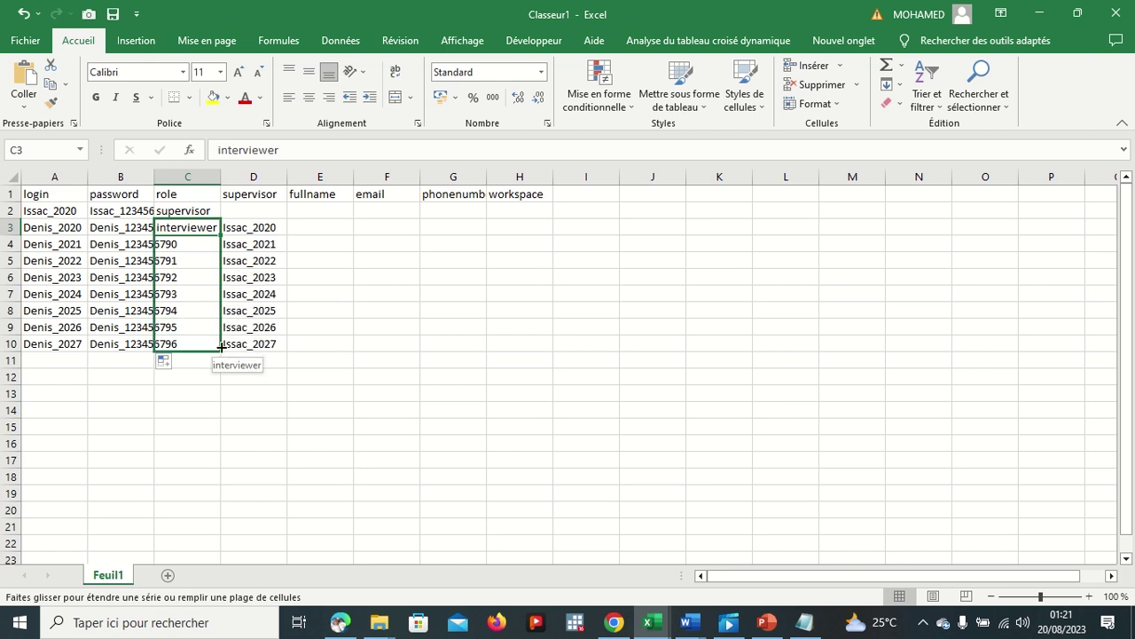
left_click_drag(220, 348, 221, 350)
Step: Widen columns A and C so logins and roles display fully
left_click_drag(89, 175, 232, 180)
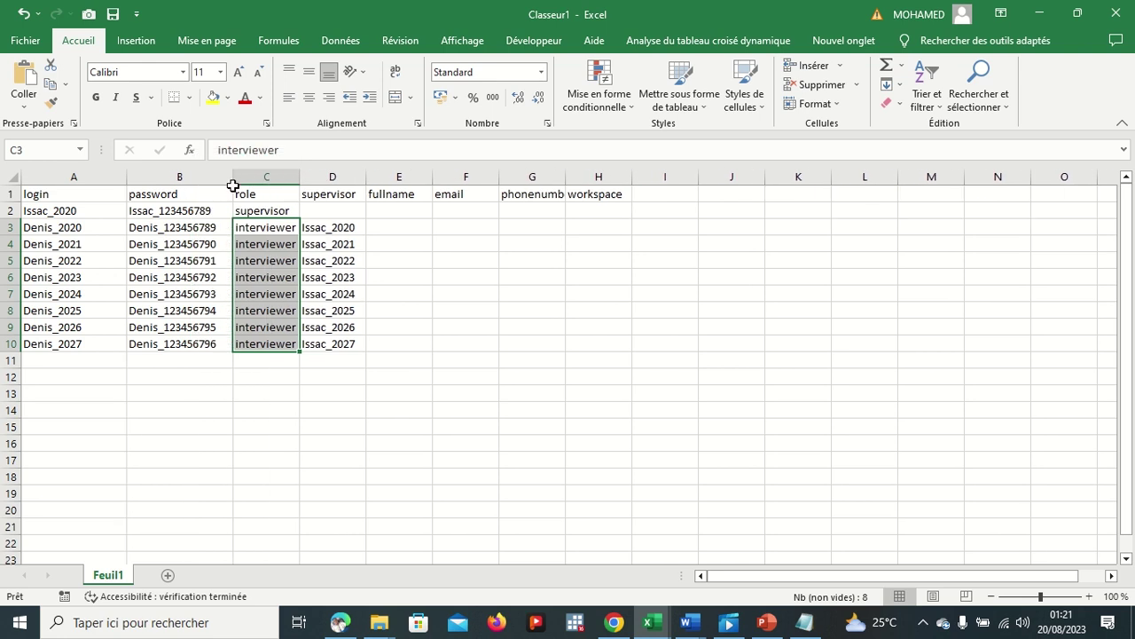
left_click_drag(301, 178, 336, 178)
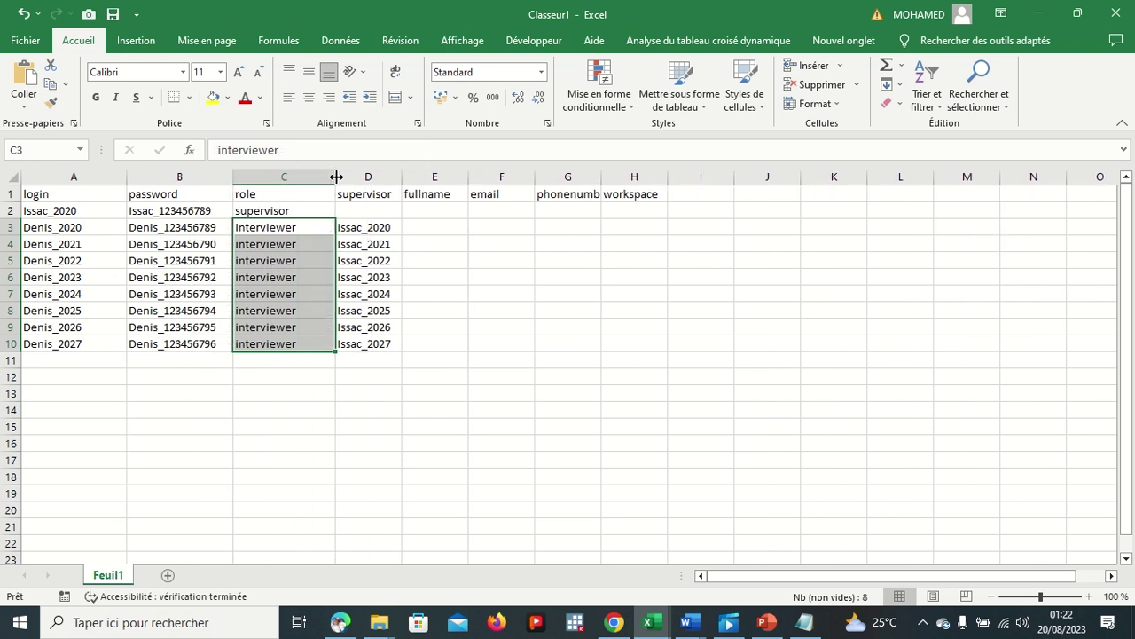
left_click(495, 285)
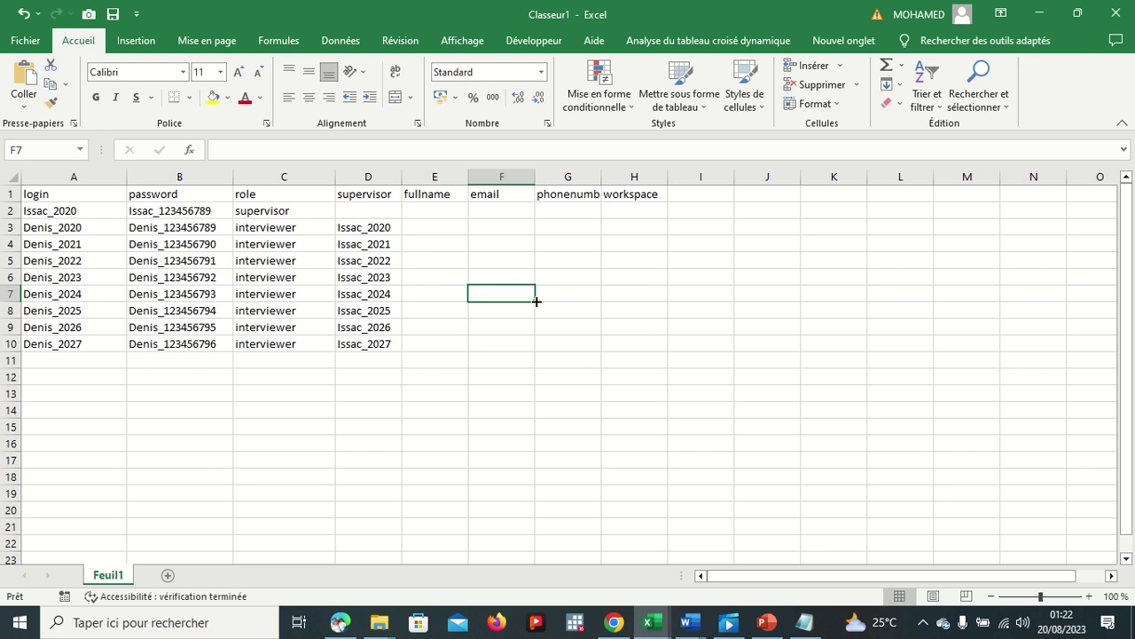
Step: Bring up the users/Upload page in Chrome, then return to the Classeur1 workbook
left_click(614, 621)
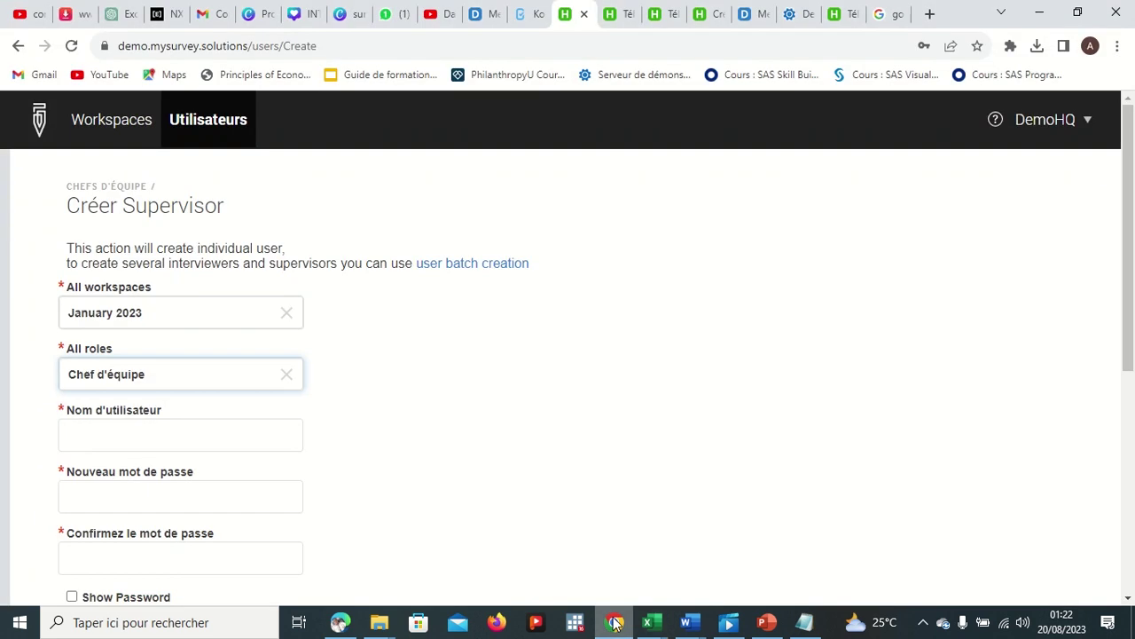
left_click(848, 16)
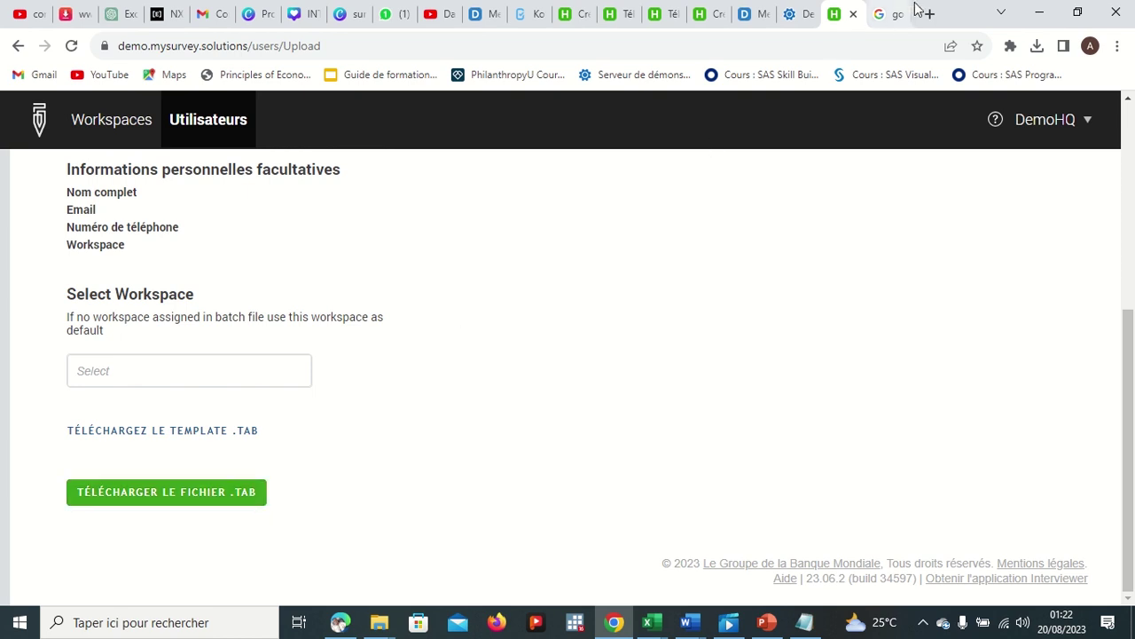
mouse_move(652, 622)
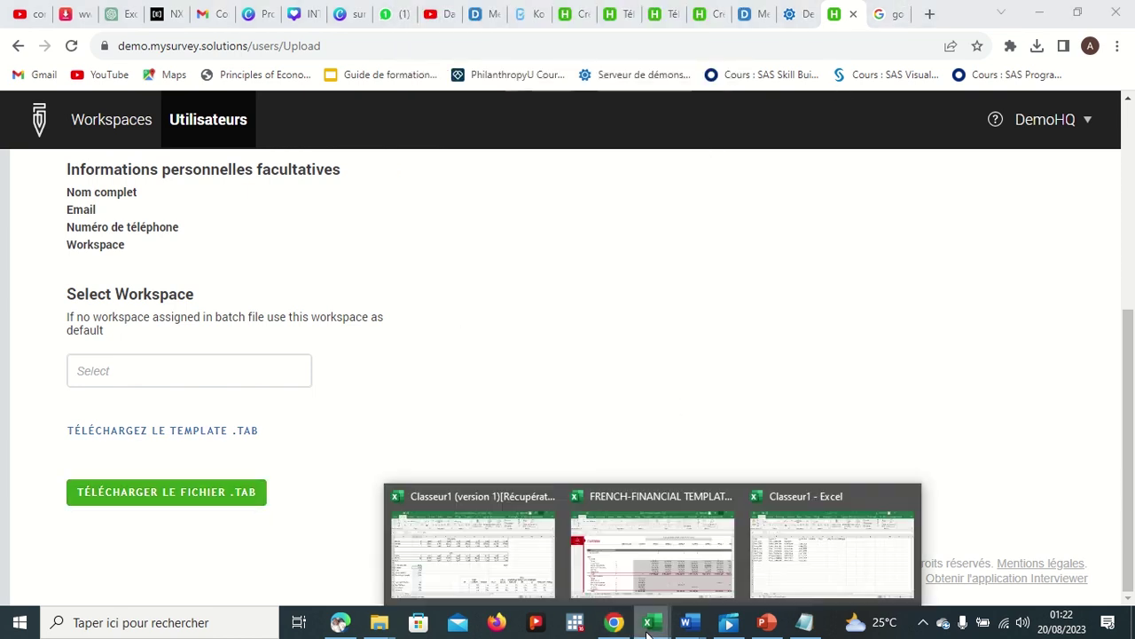
left_click(786, 550)
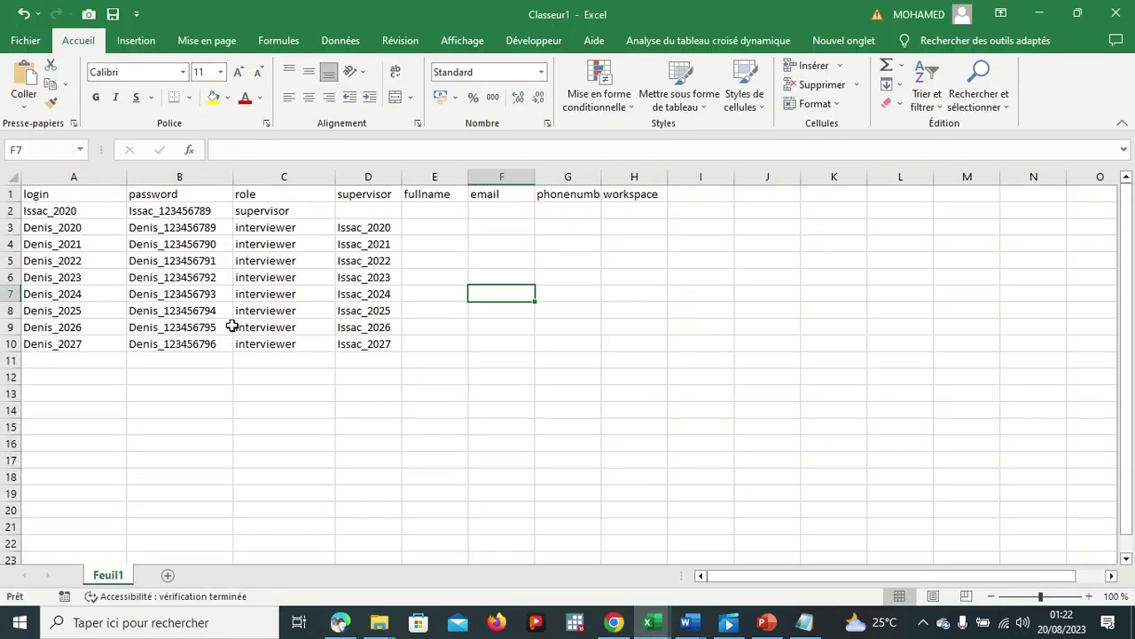
Step: Save Classeur1 as Texte (séparateur : tabulation), keeping the format despite the warning
left_click(25, 40)
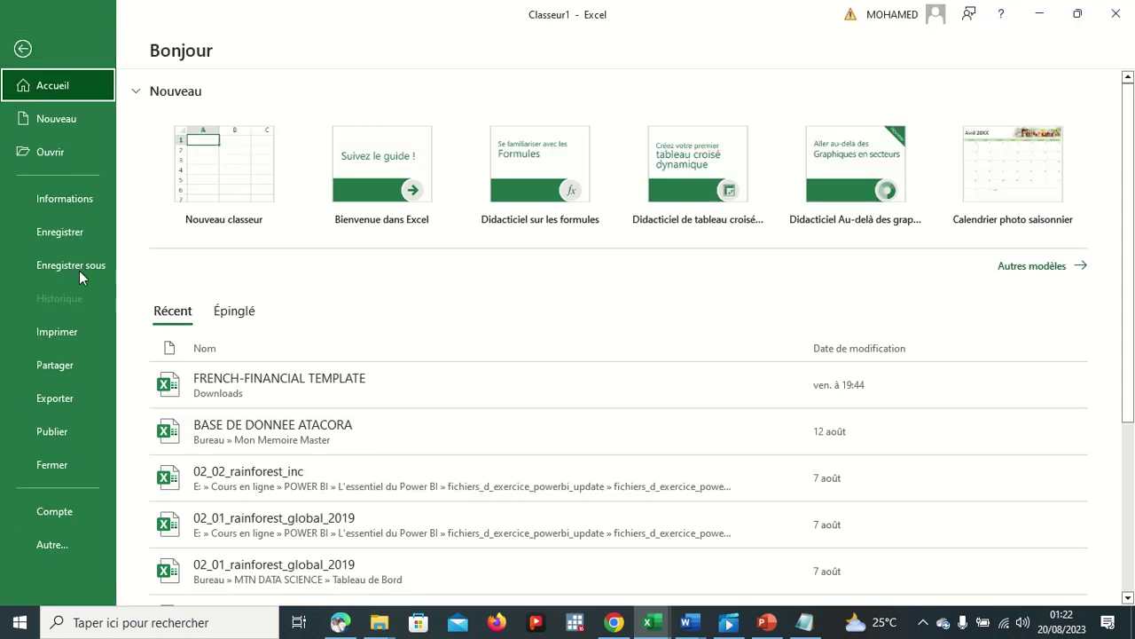
left_click(80, 268)
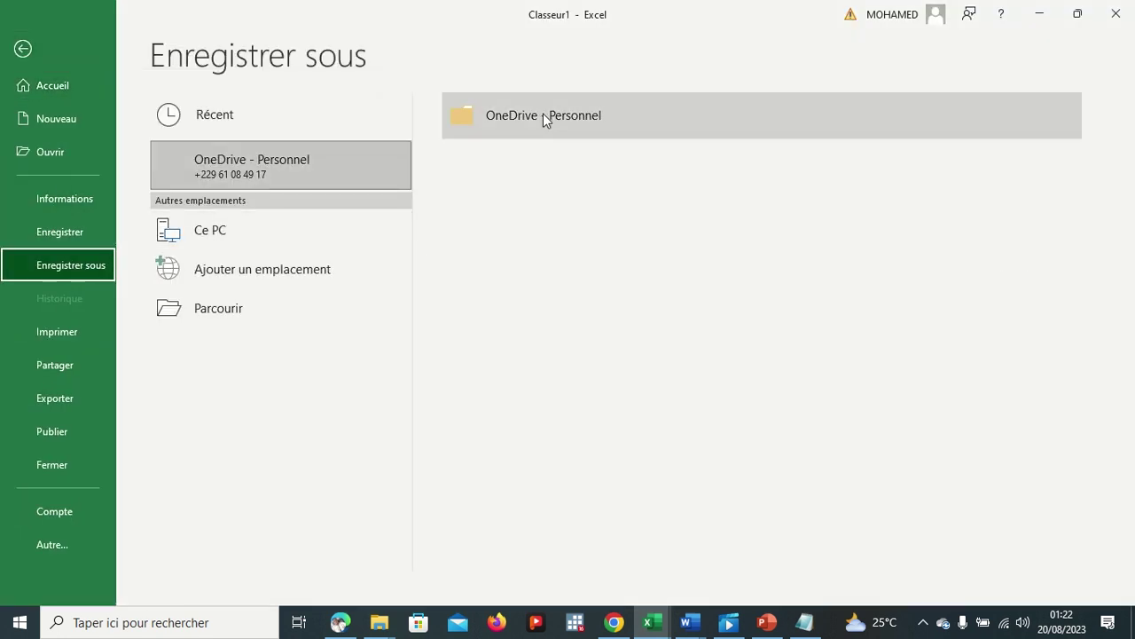
left_click(222, 310)
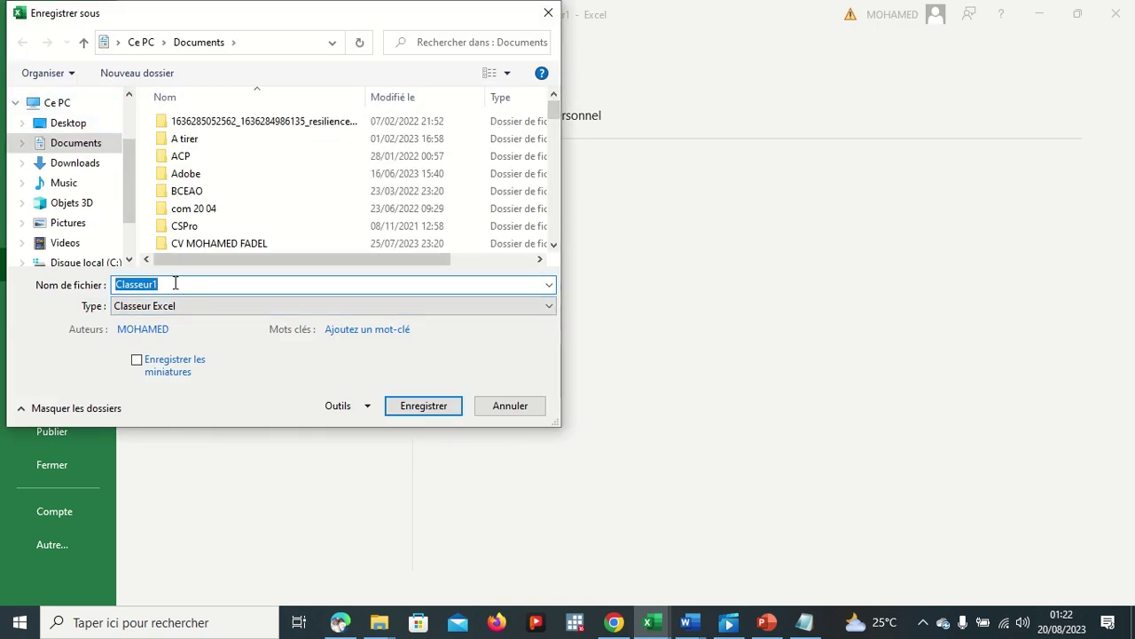
left_click(190, 306)
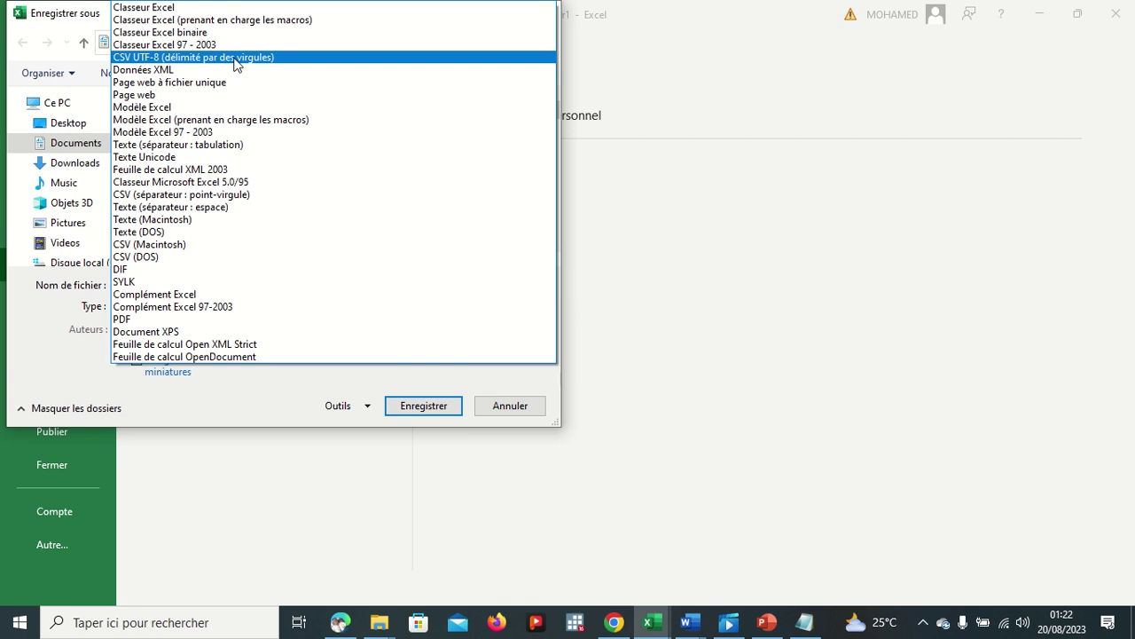
left_click(238, 145)
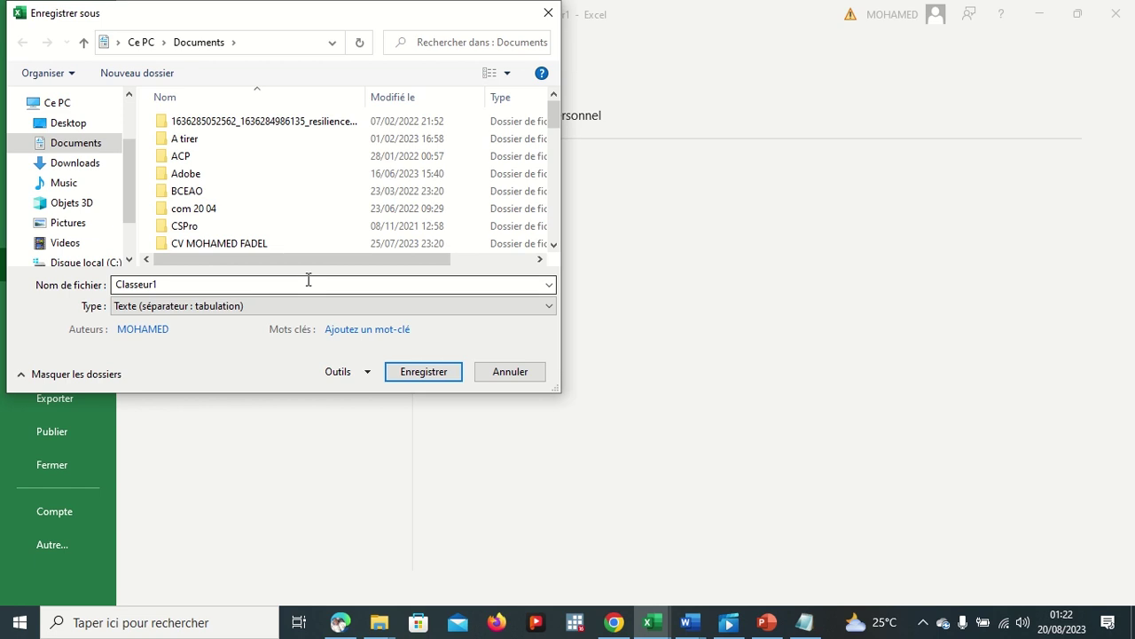
left_click(423, 377)
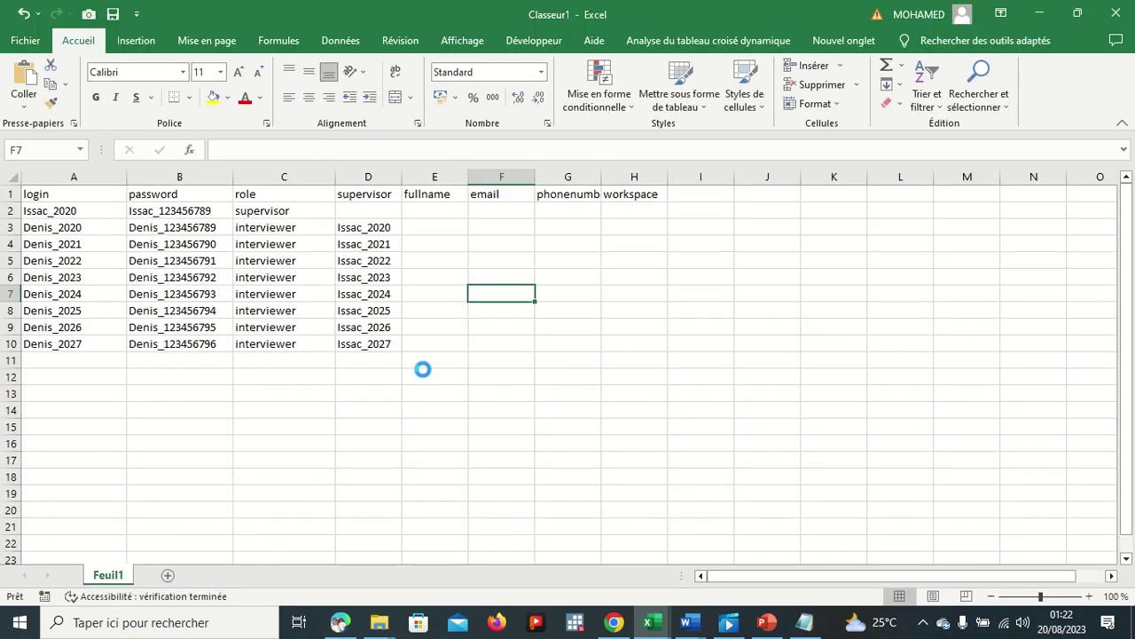
left_click(468, 360)
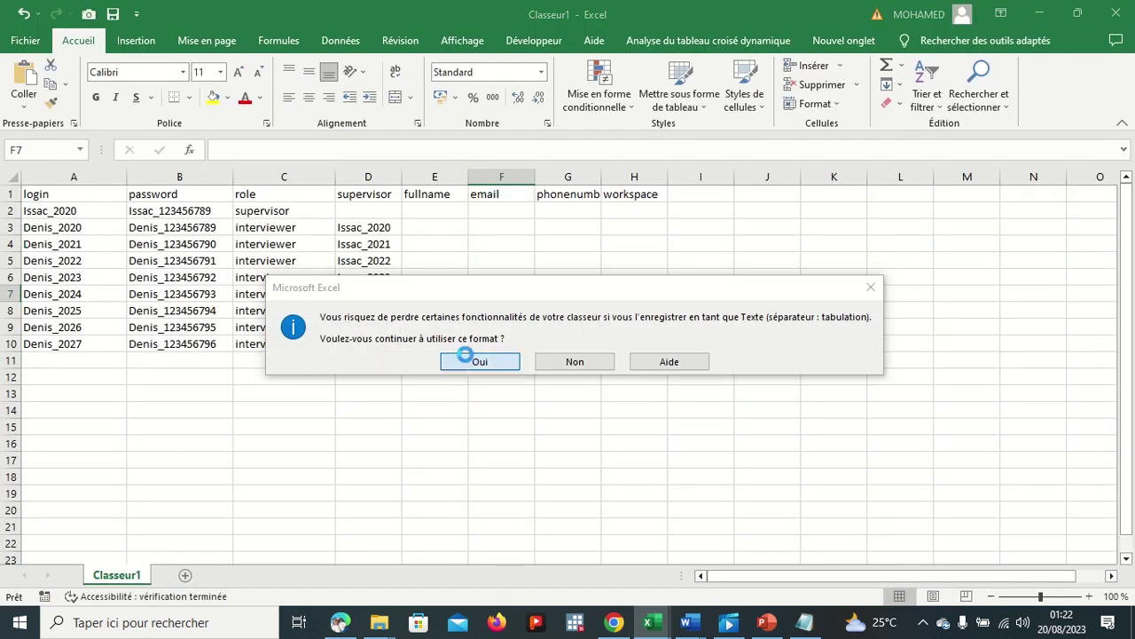
Step: Pick January 2023 as the default workspace and begin selecting the .TAB file
left_click(621, 619)
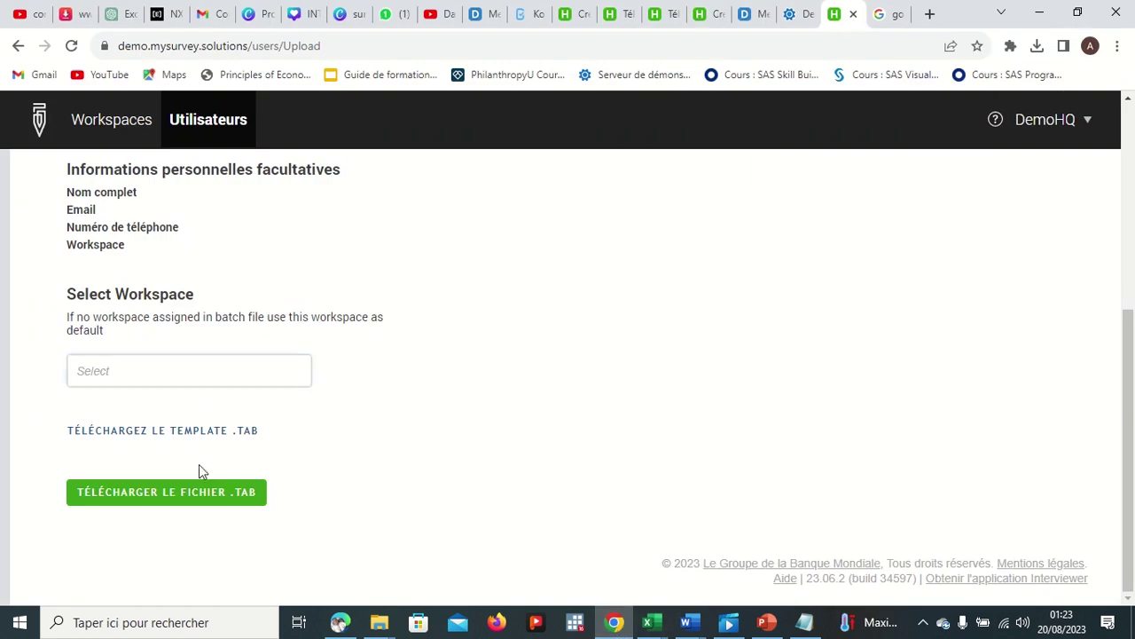
left_click(170, 495)
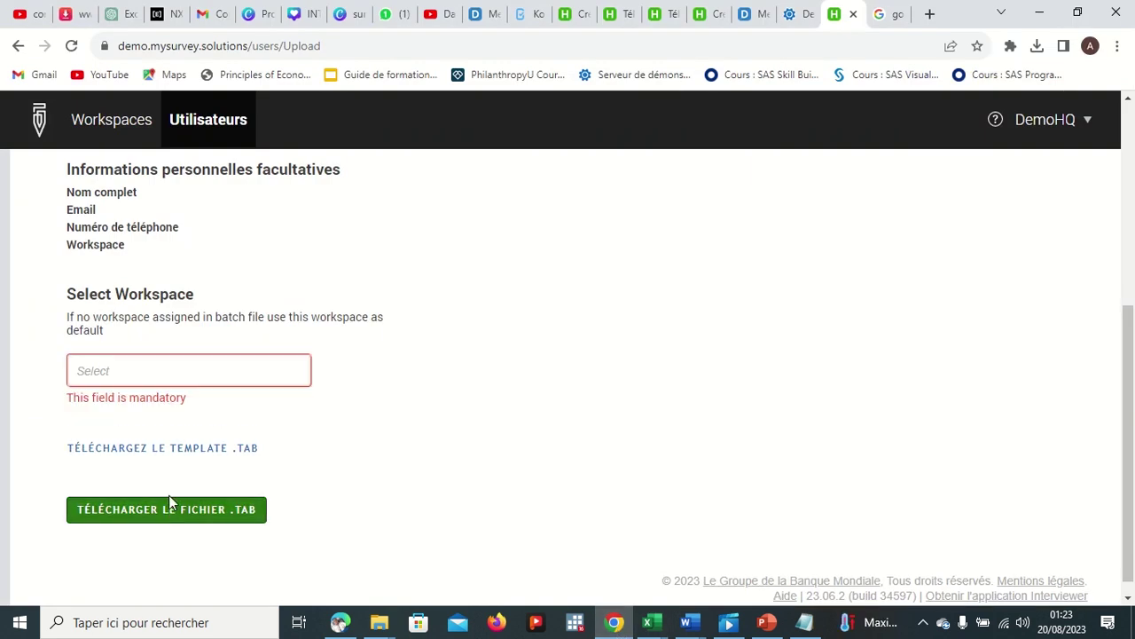
left_click(159, 378)
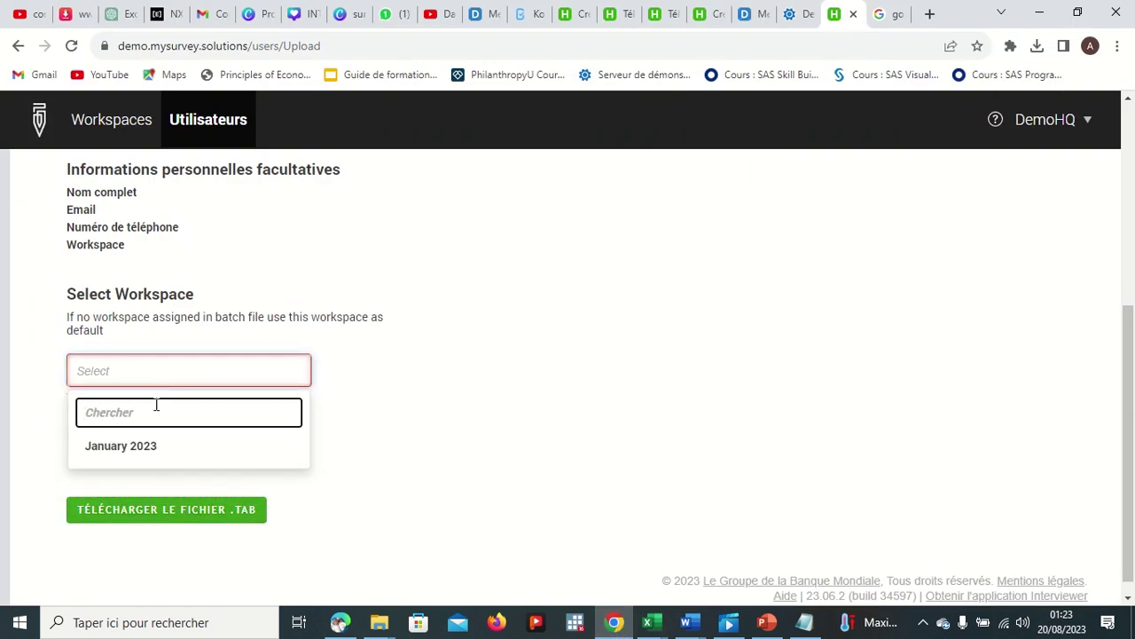
left_click(146, 448)
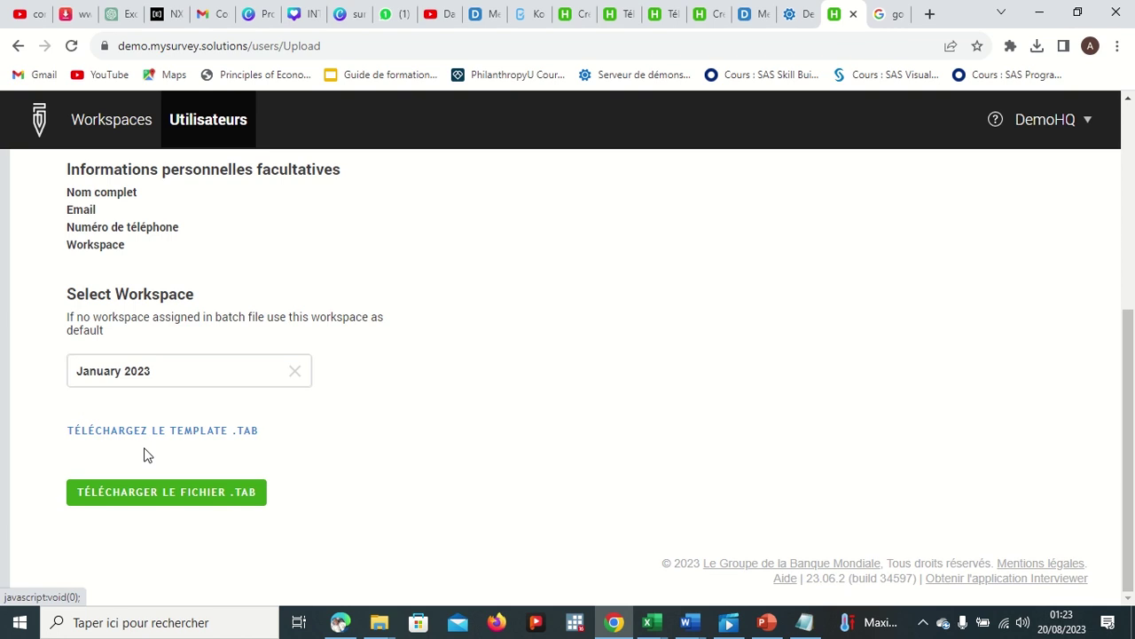
left_click(157, 492)
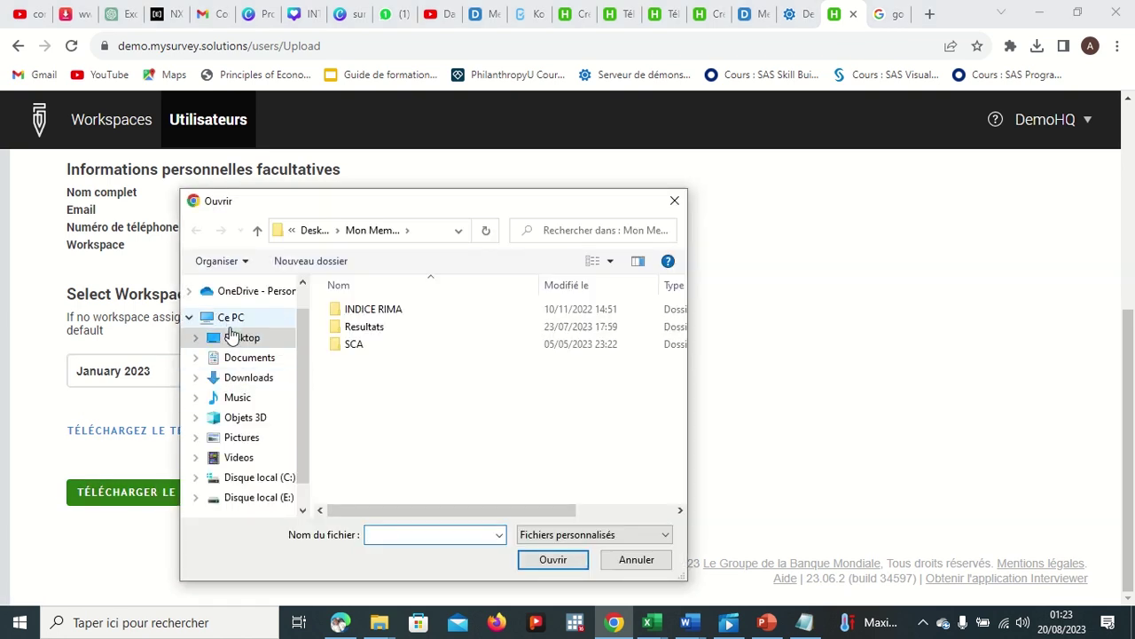
Step: Set the file picker's filter to 'Tous les fichiers' and scroll the Desktop list for the file
left_click(234, 338)
scroll(346, 381, "down", 4)
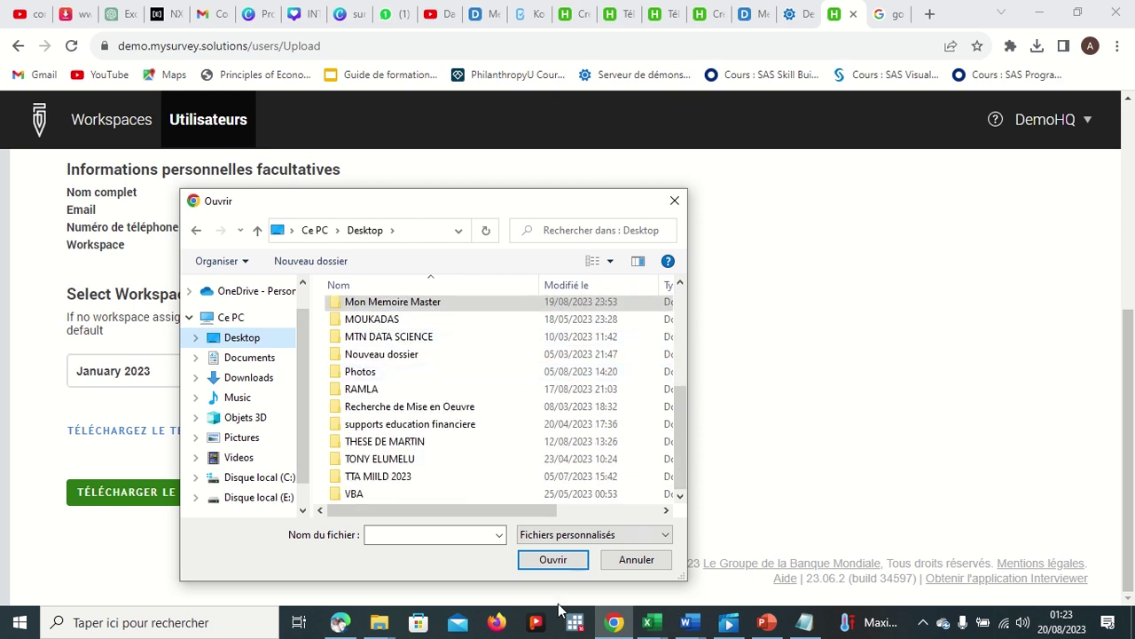
left_click(606, 535)
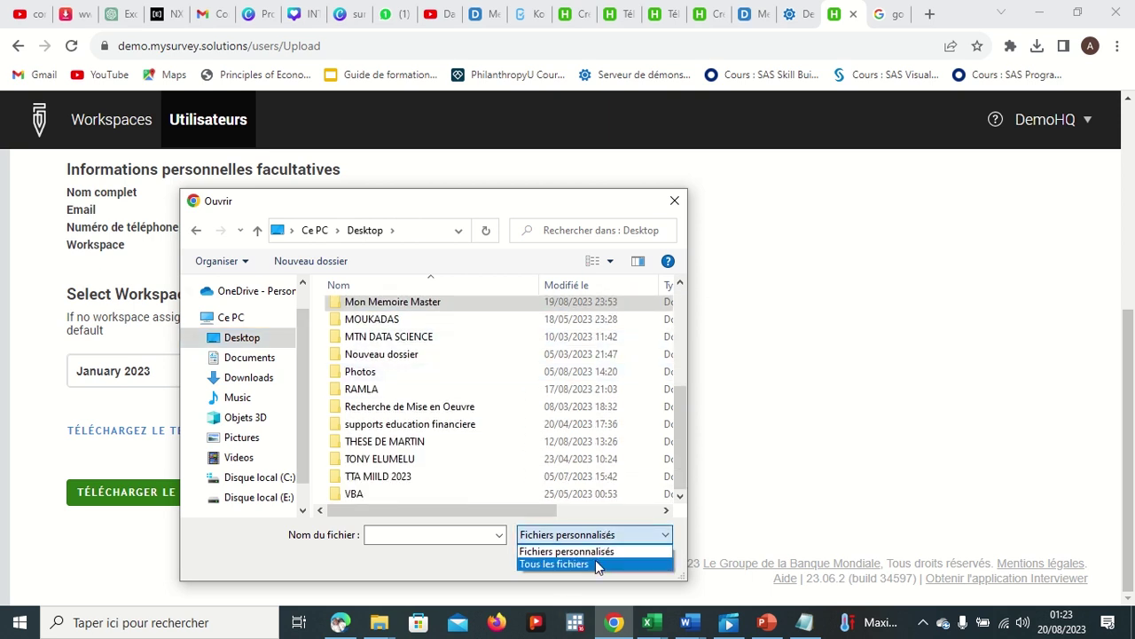
left_click(595, 562)
scroll(509, 432, "down", 2)
scroll(508, 432, "down", 10)
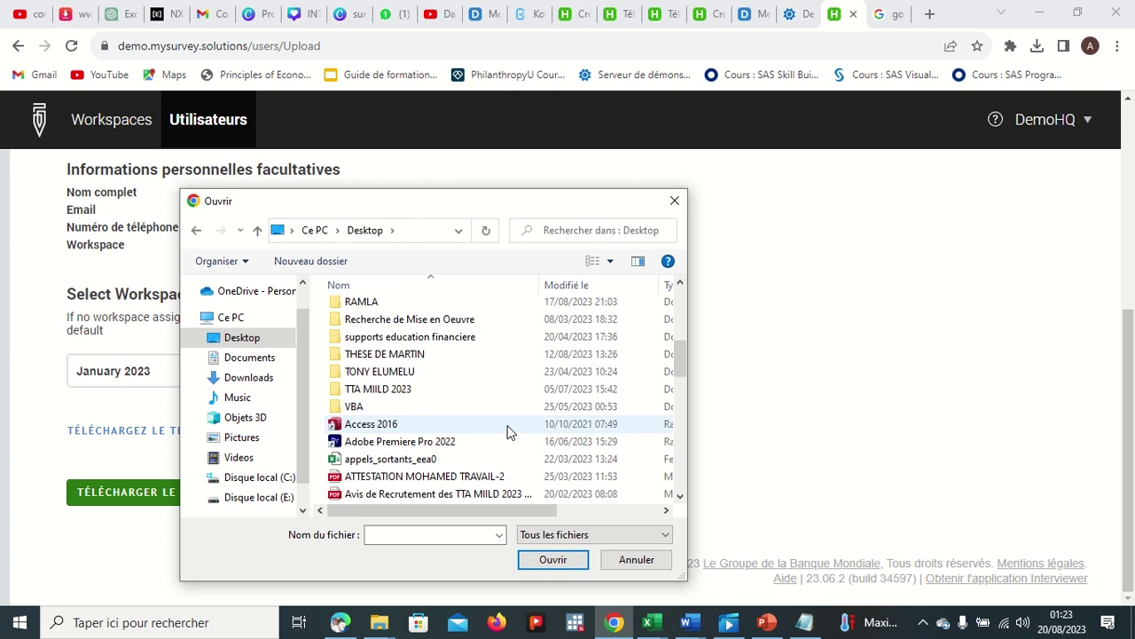
scroll(509, 432, "down", 6)
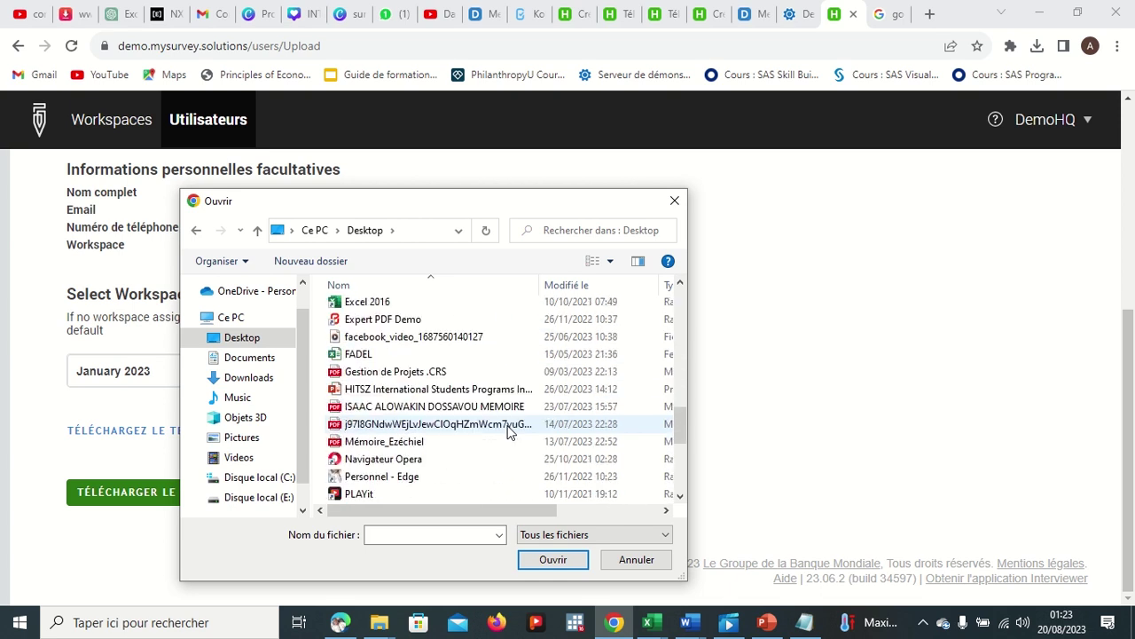
scroll(509, 432, "down", 1)
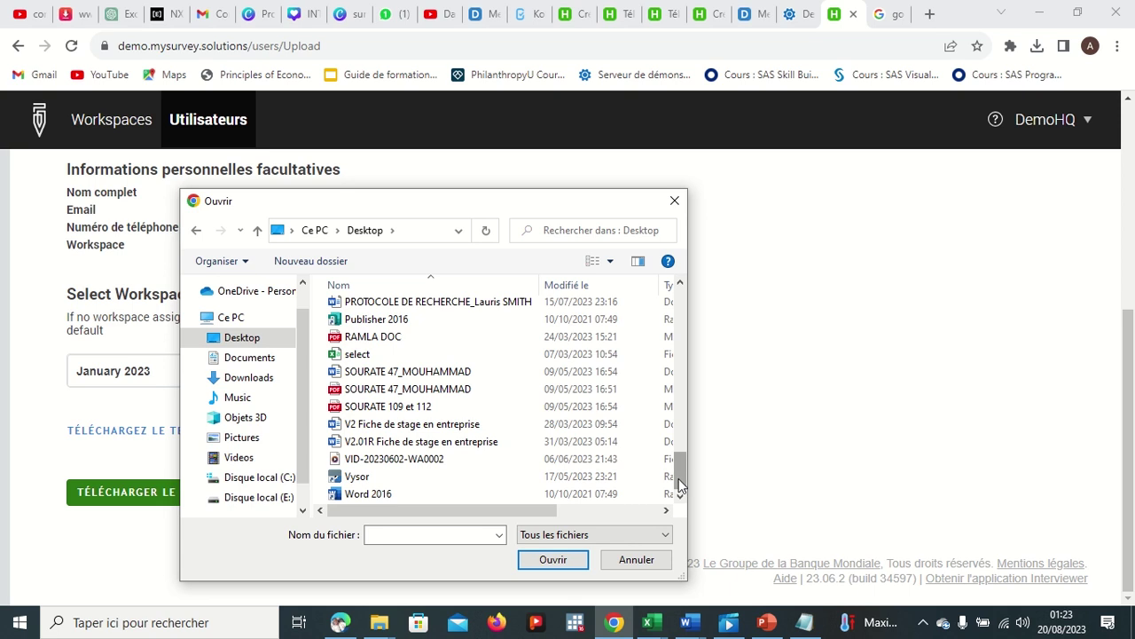
left_click_drag(679, 478, 670, 311)
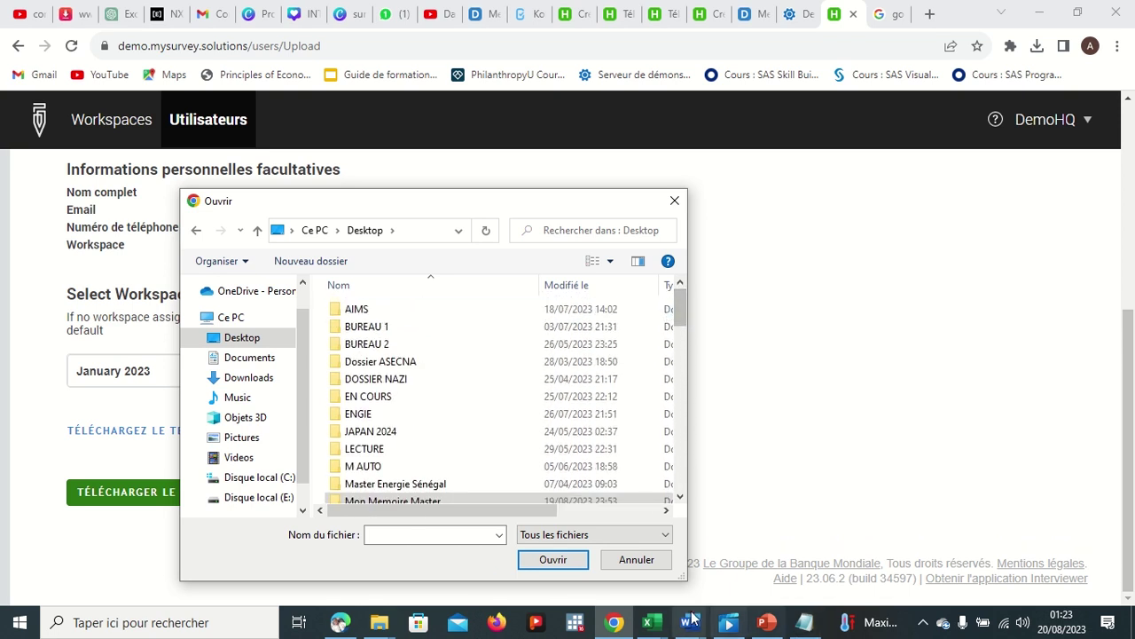
left_click(648, 622)
Step: Save the Classeur1 user table as MHD in Documents, keeping Texte (séparateur : tabulation) format
left_click(801, 567)
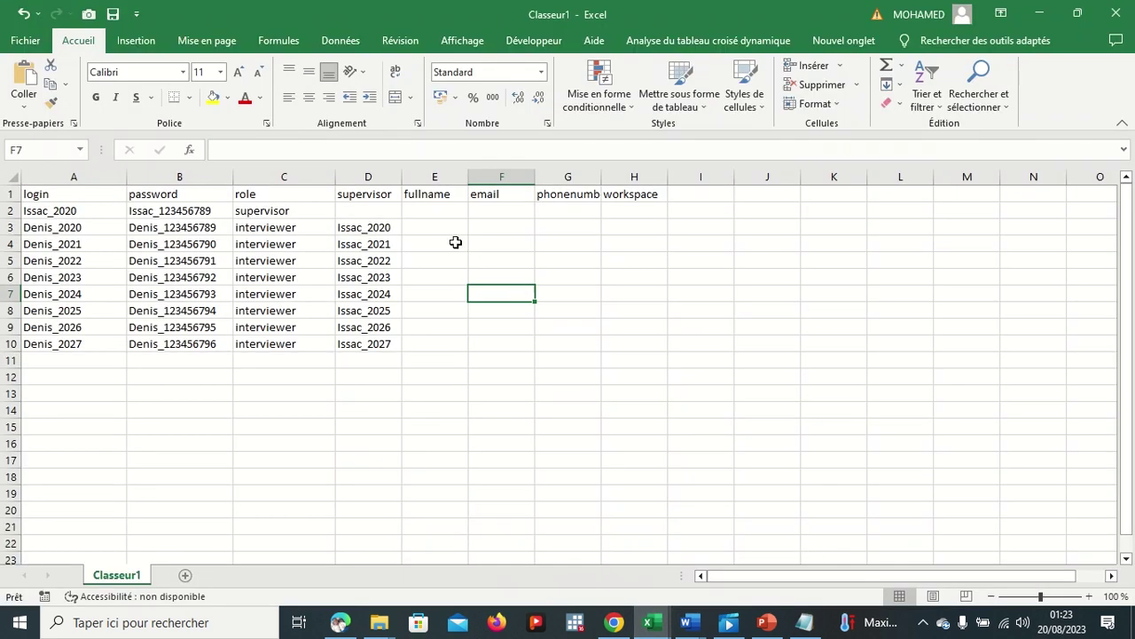
left_click(25, 41)
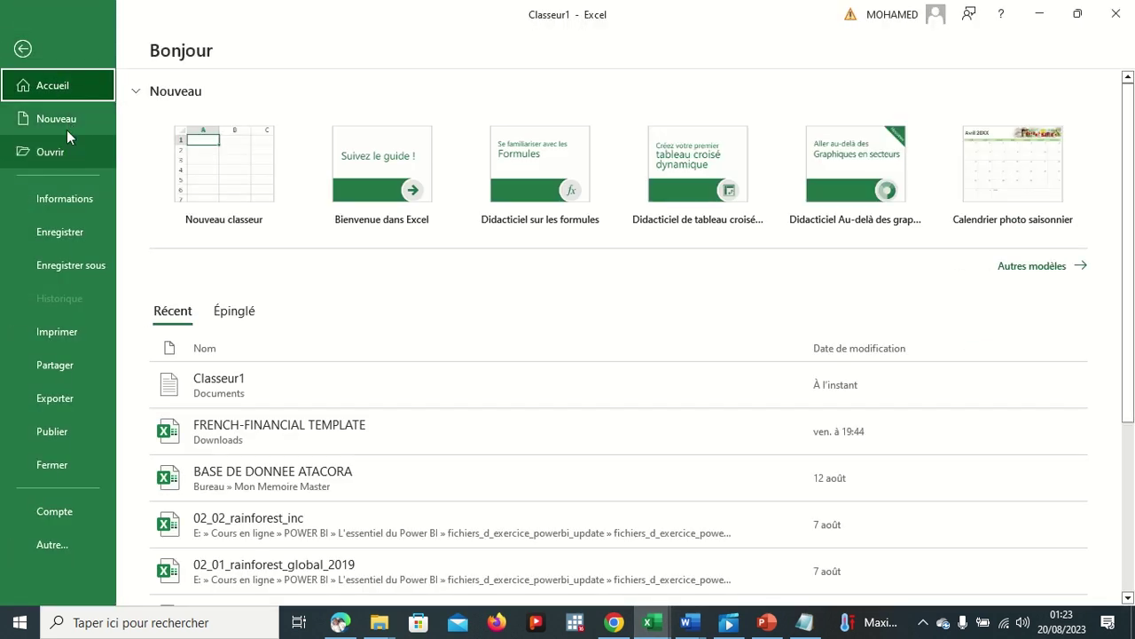
left_click(80, 266)
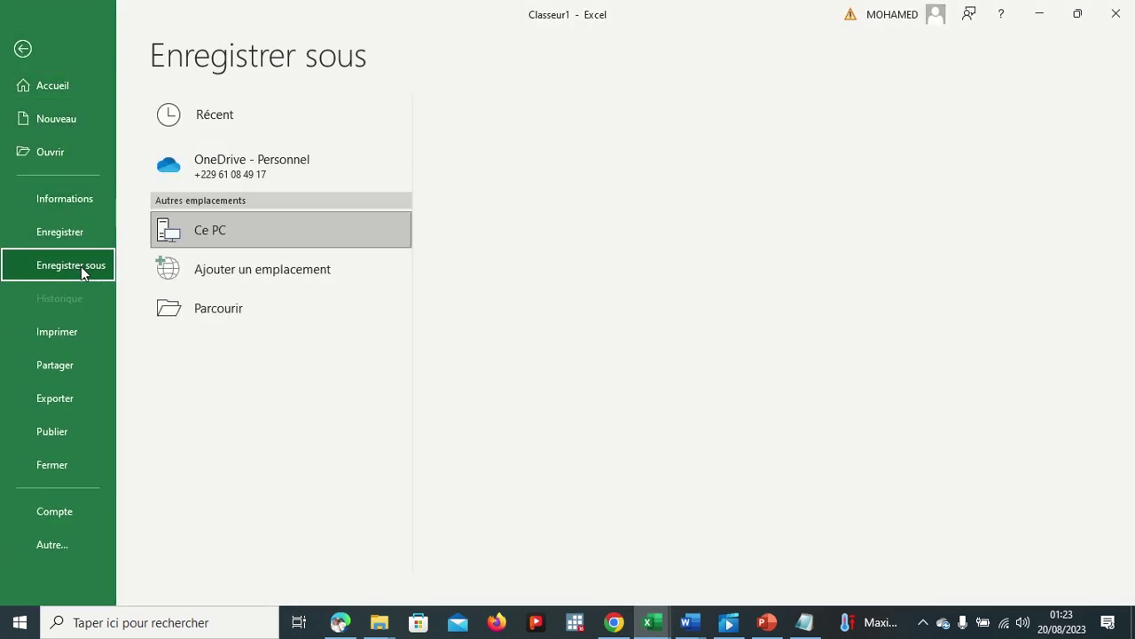
left_click(200, 308)
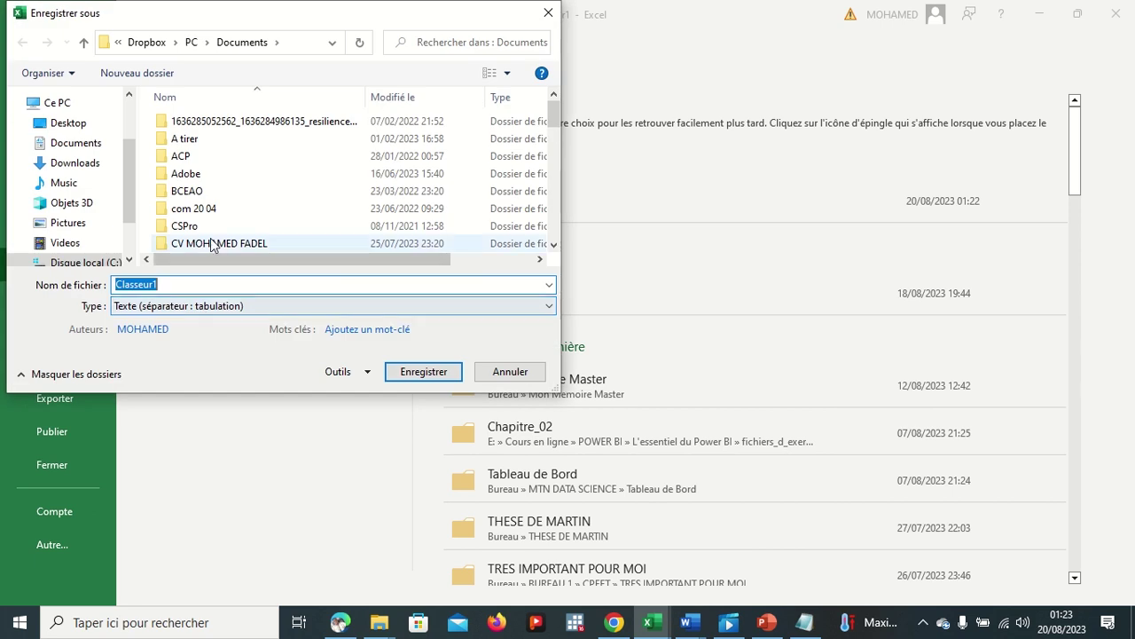
key("BackSpace")
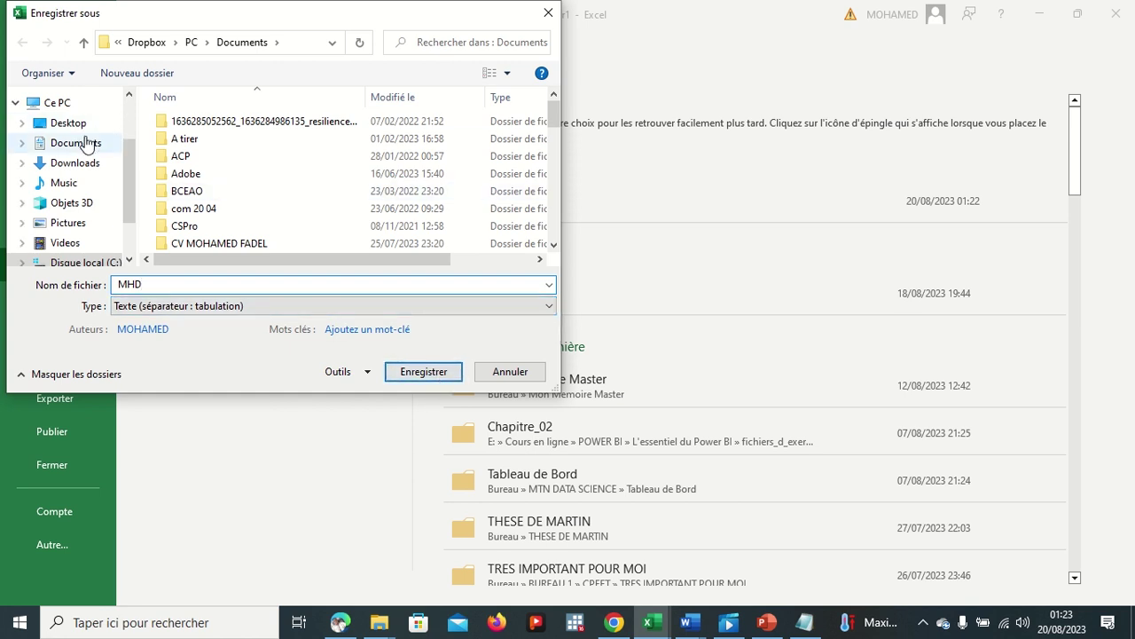
left_click(429, 375)
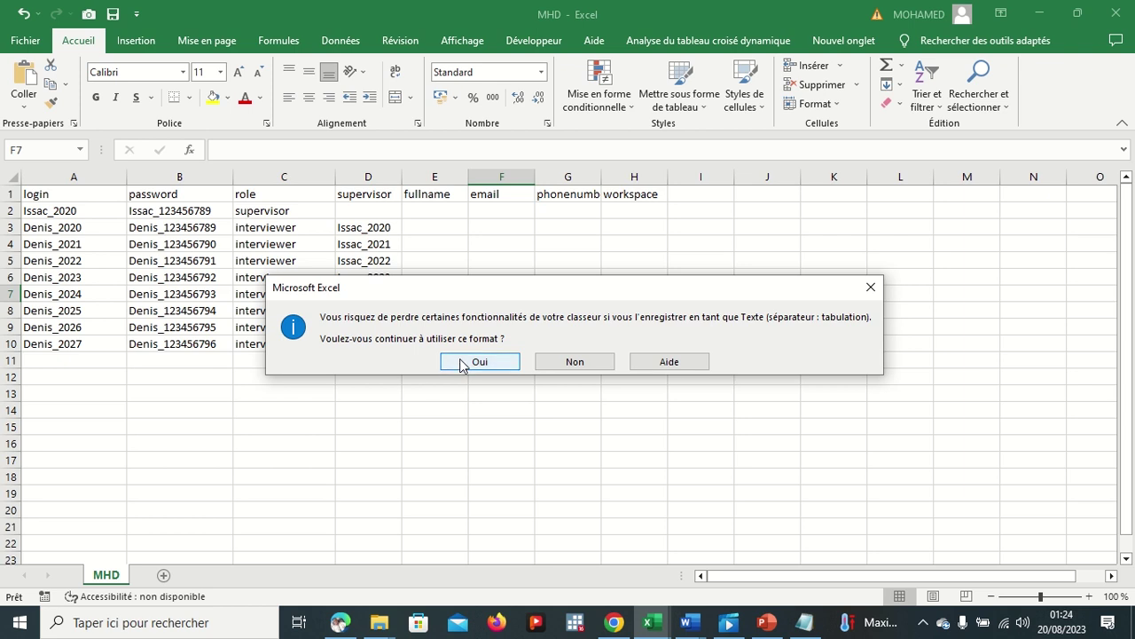
left_click(461, 363)
Step: Search Documents for the MHD file and open MHD.txt in Notepad to review its rows
left_click(614, 623)
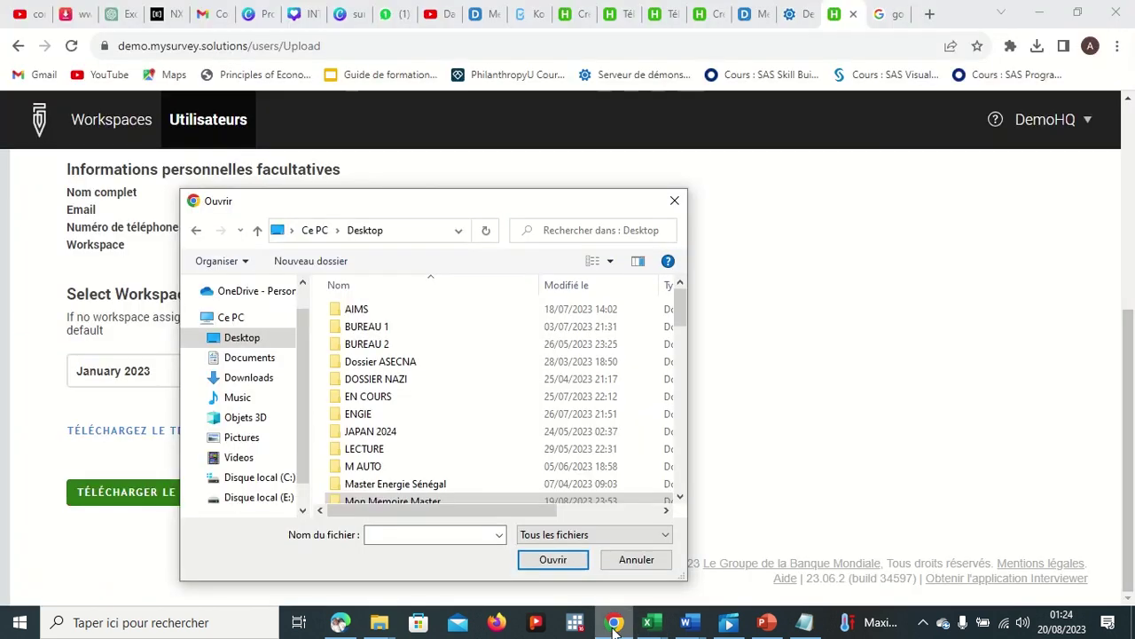
left_click(253, 360)
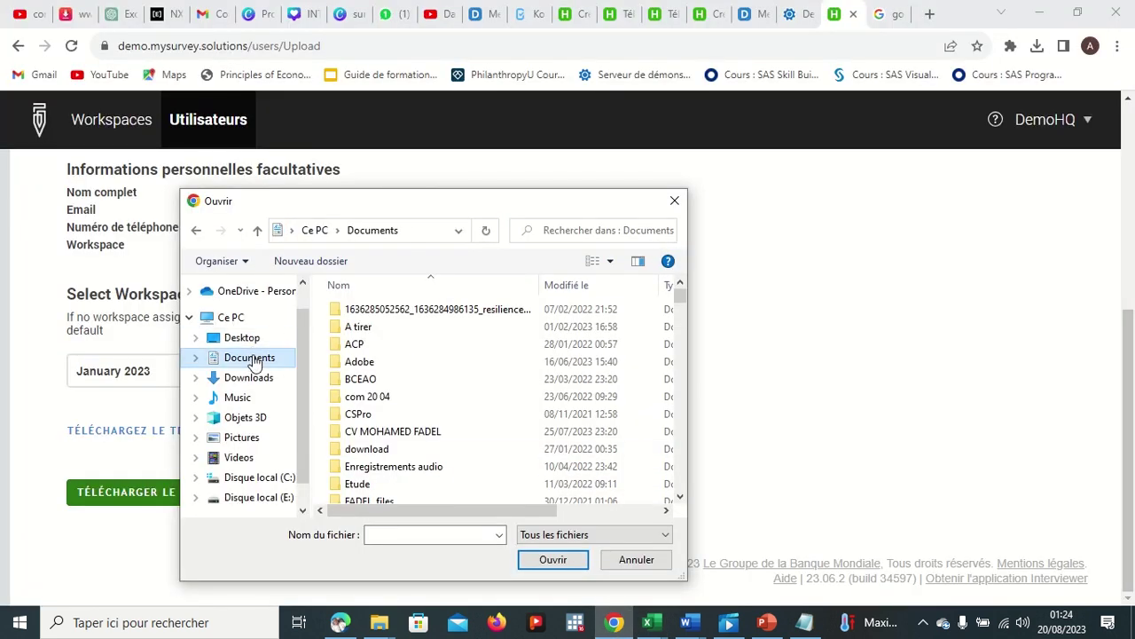
left_click(607, 233)
type("MHD")
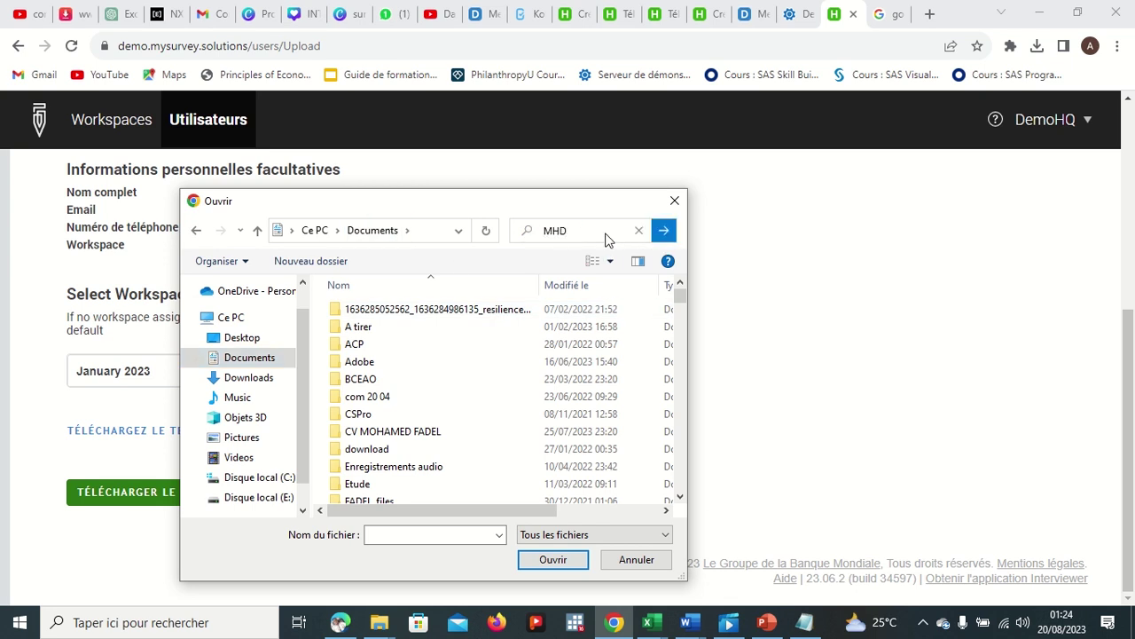
scroll(570, 423, "down", 1)
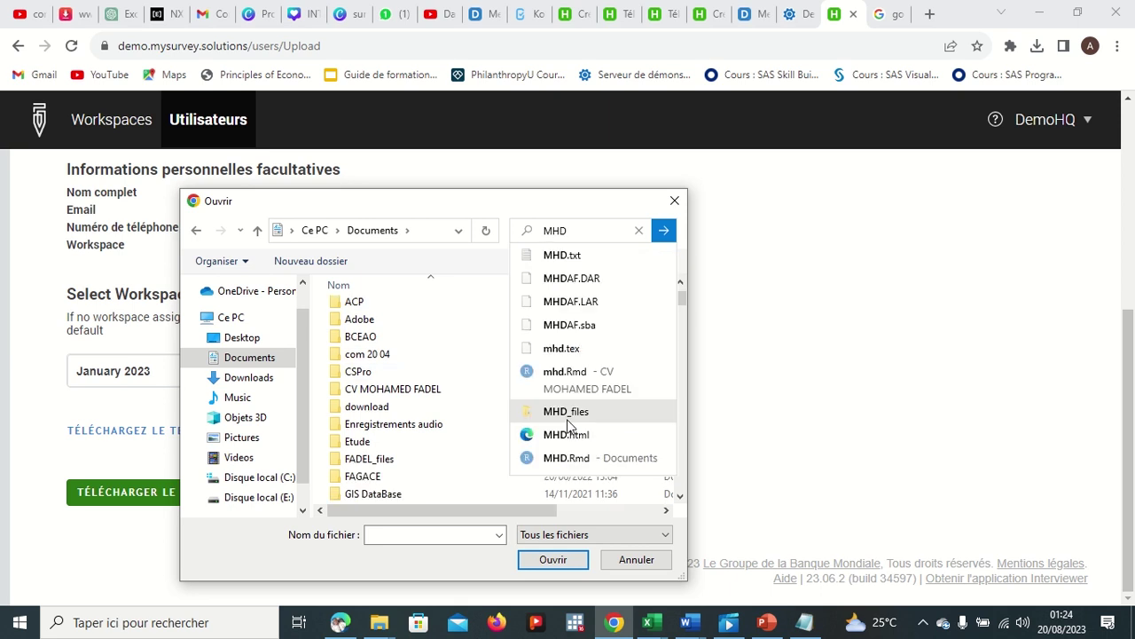
left_click(560, 257)
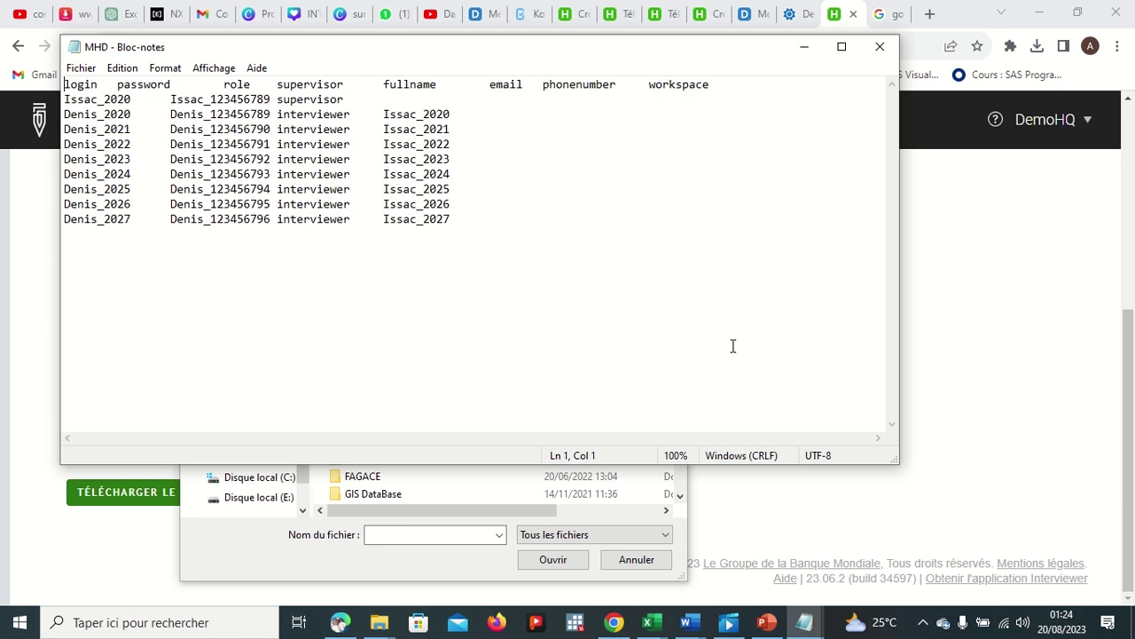
Step: Close Notepad, then scroll Documents down to MHD and pick it as the upload file
left_click(880, 46)
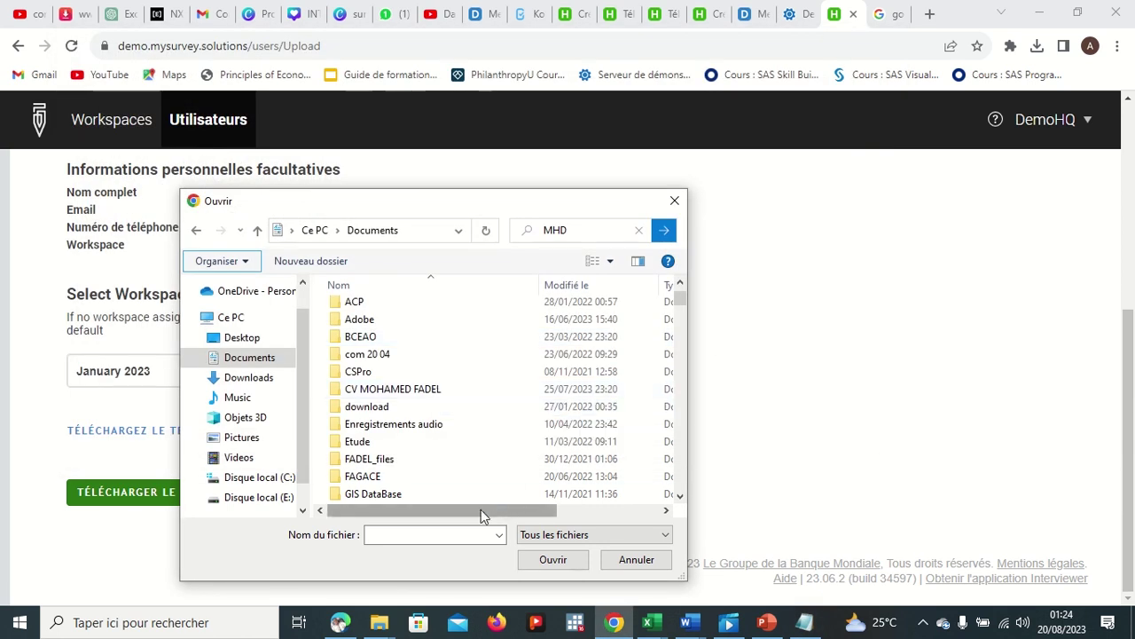
left_click_drag(300, 426, 300, 442)
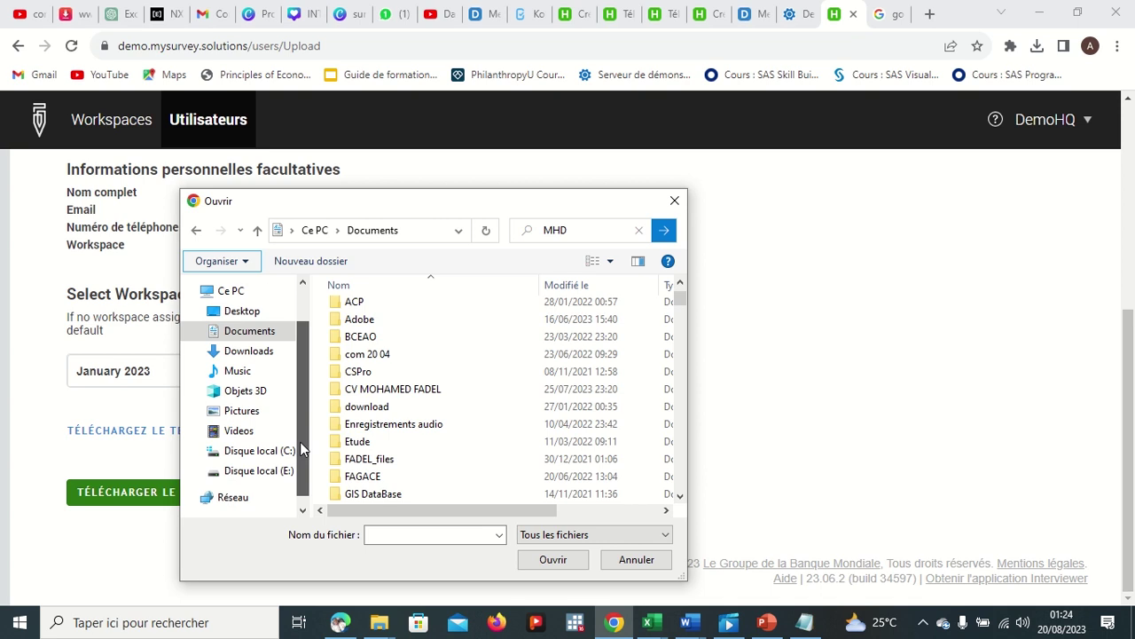
left_click(234, 332)
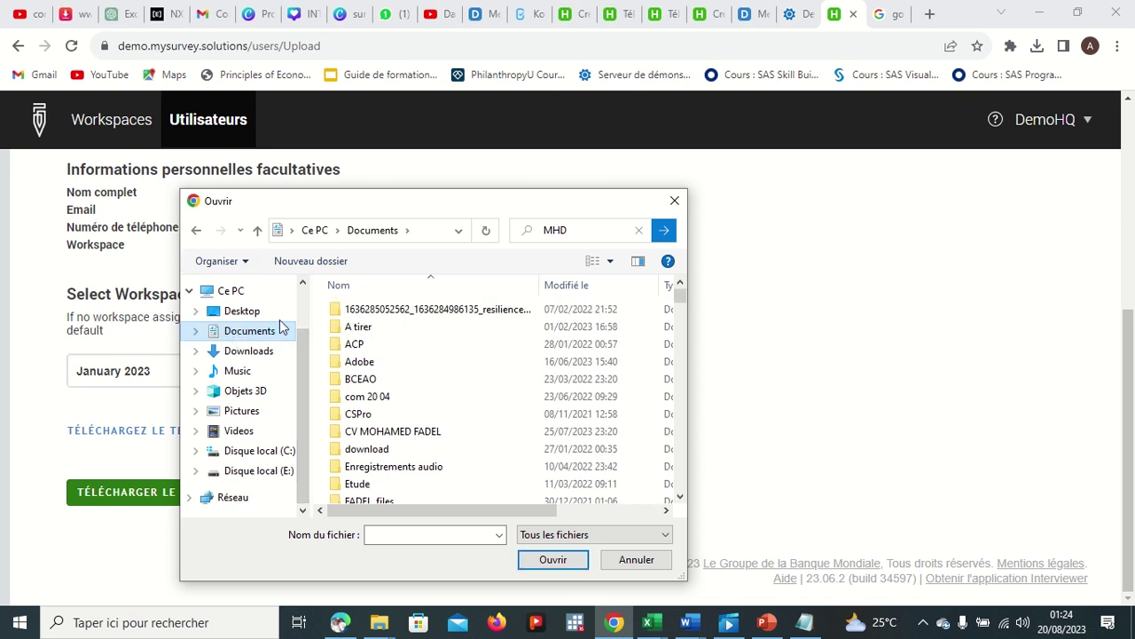
scroll(538, 377, "down", 8)
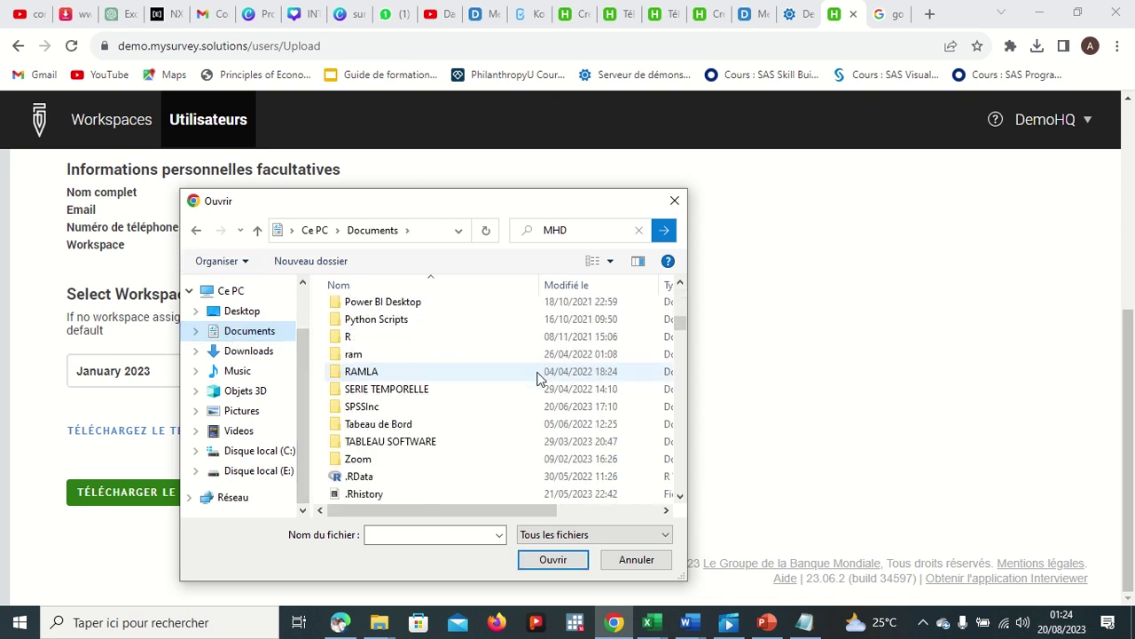
scroll(539, 377, "down", 6)
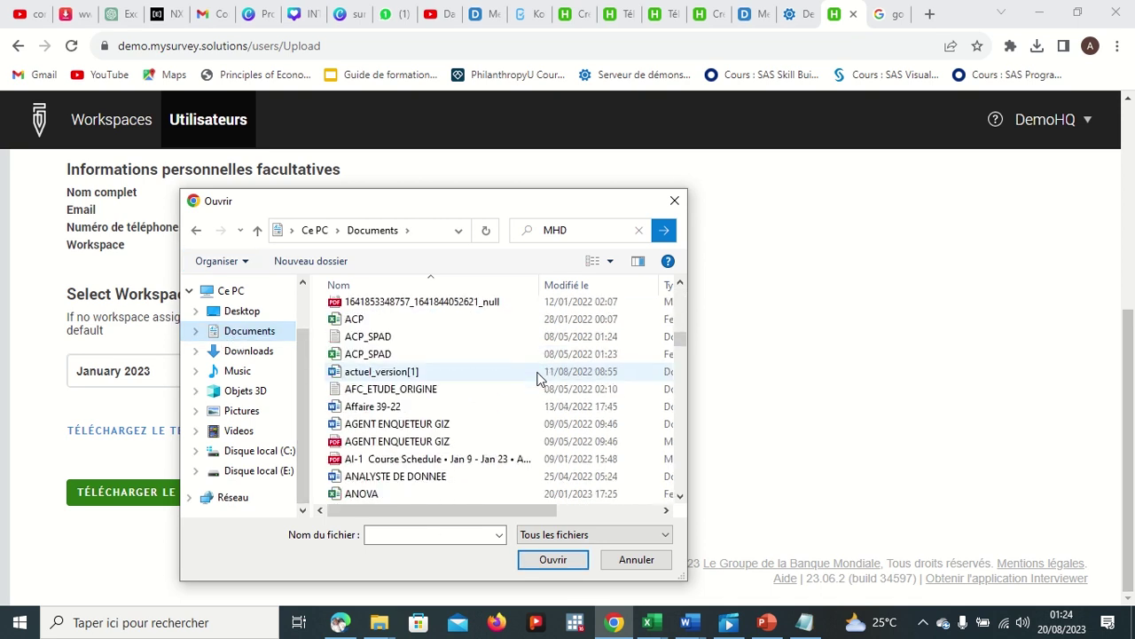
scroll(538, 377, "down", 4)
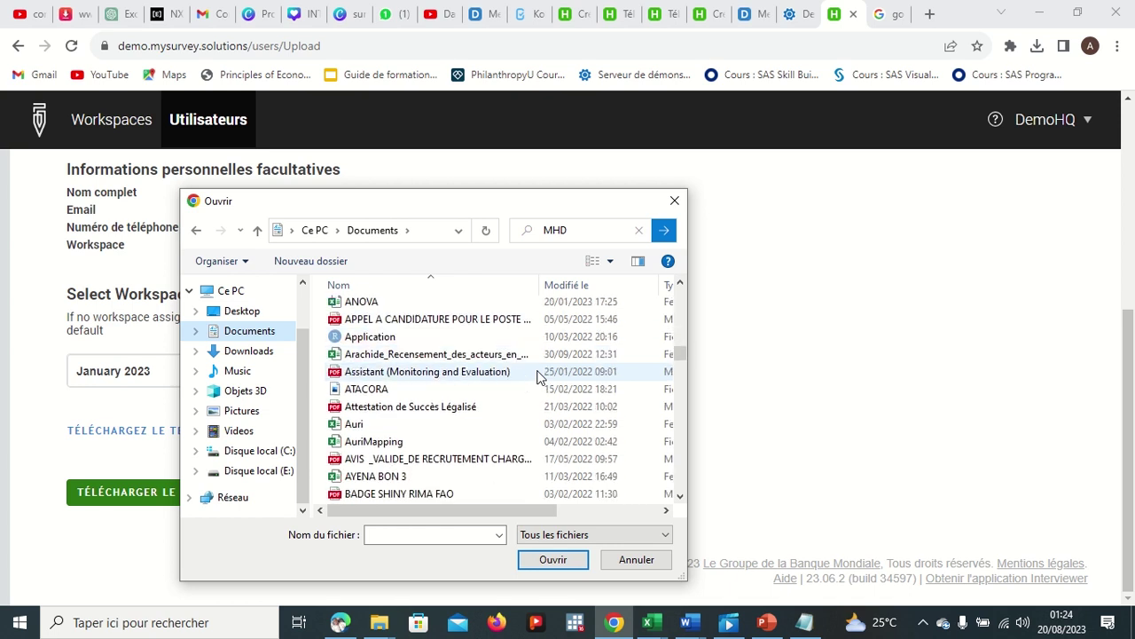
scroll(538, 377, "down", 5)
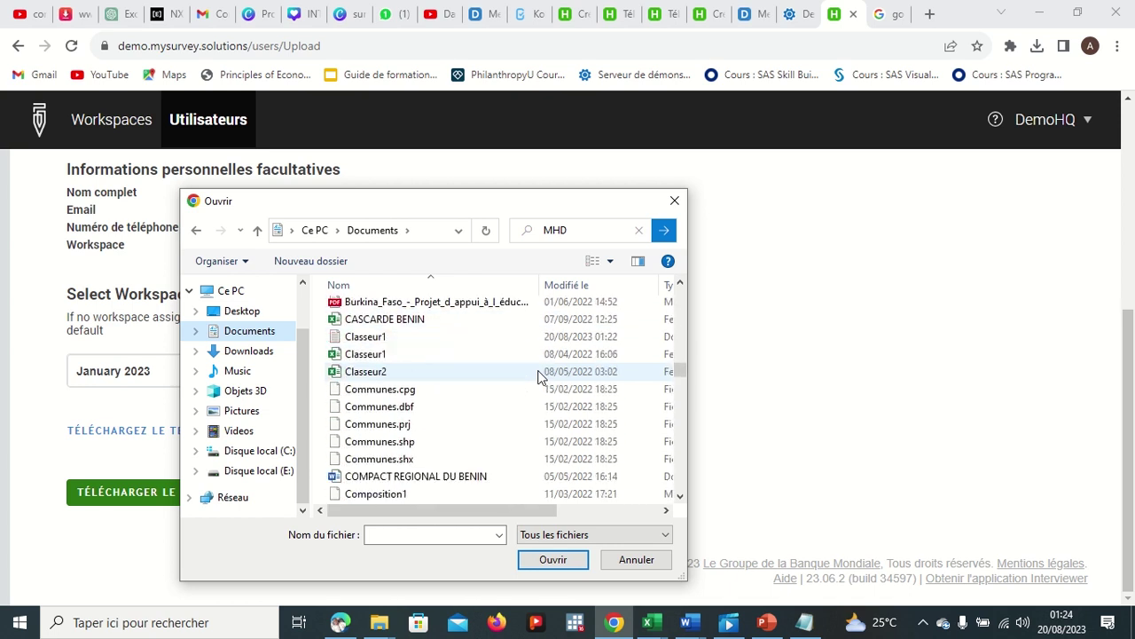
scroll(538, 377, "down", 10)
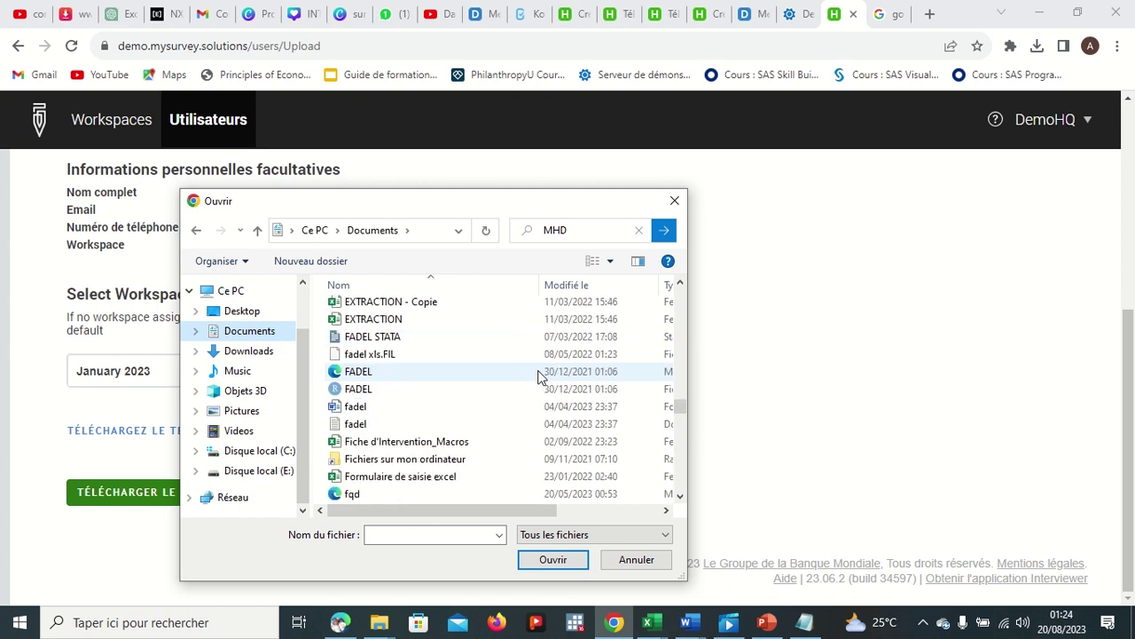
scroll(539, 377, "down", 7)
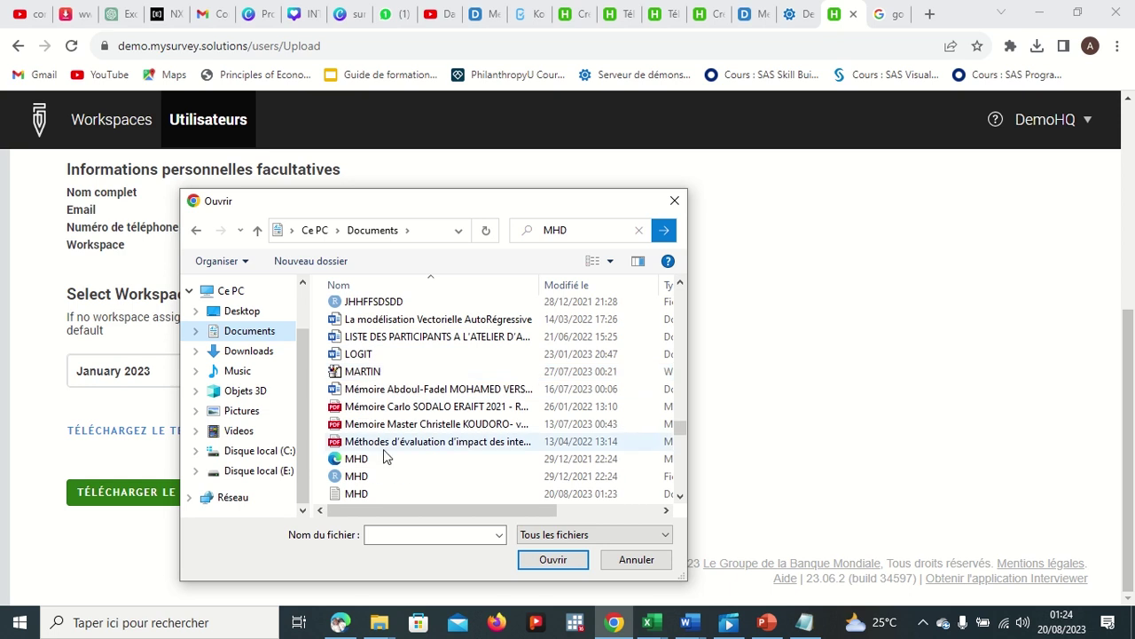
scroll(384, 448, "down", 1)
scroll(384, 454, "down", 1)
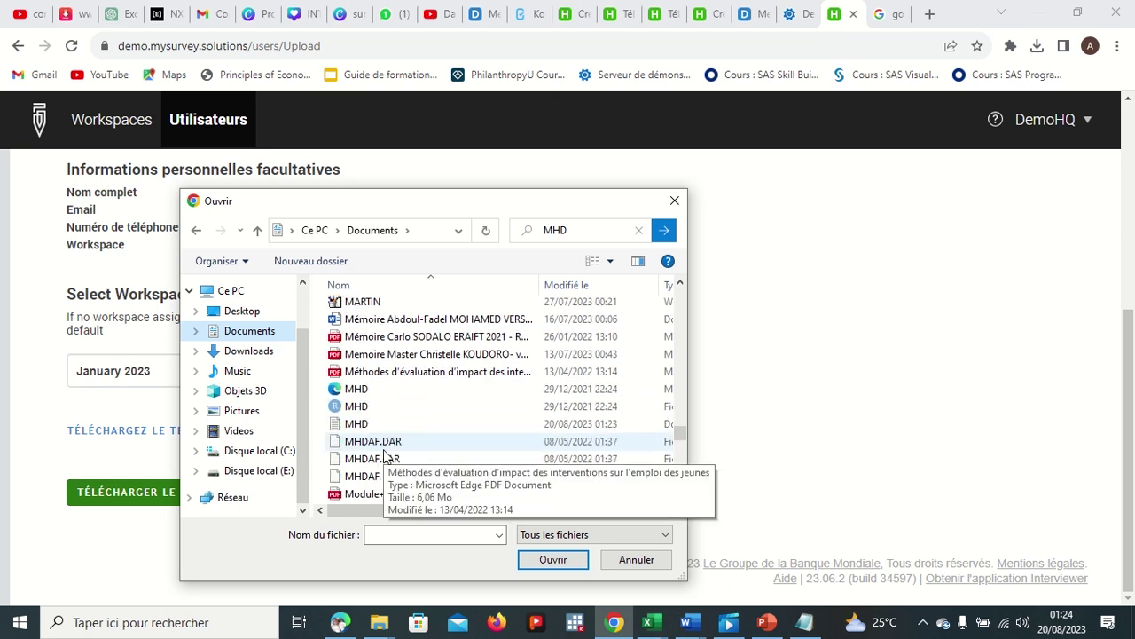
left_click(368, 426)
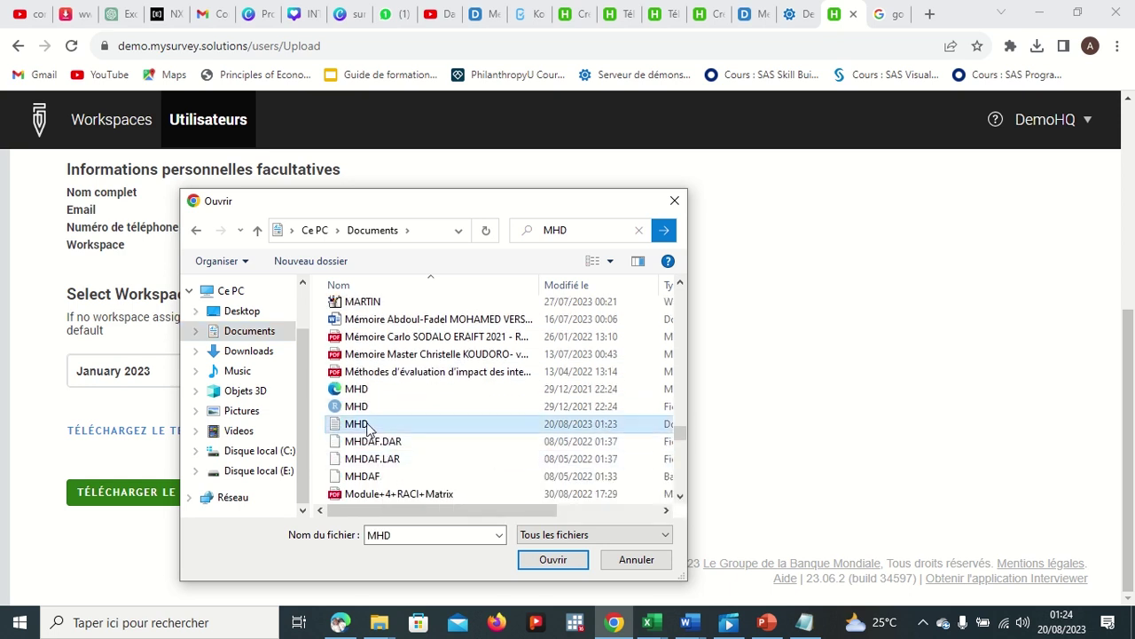
left_click(550, 561)
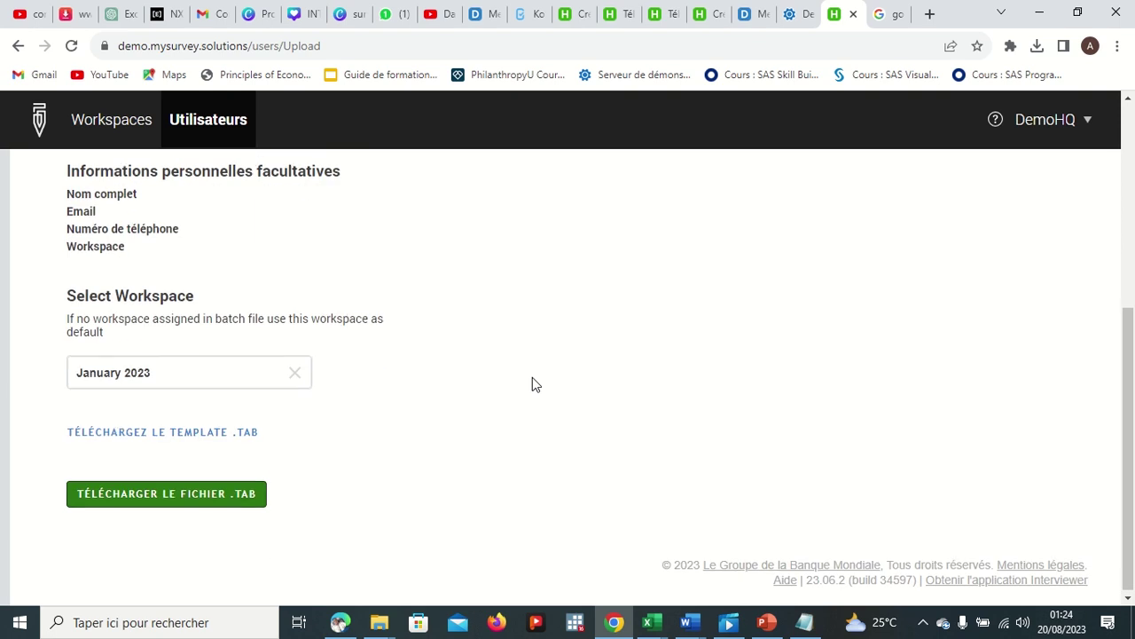
Step: Upload MHD for verification, which reports supervisors not found from line 04 onward
left_click(188, 501)
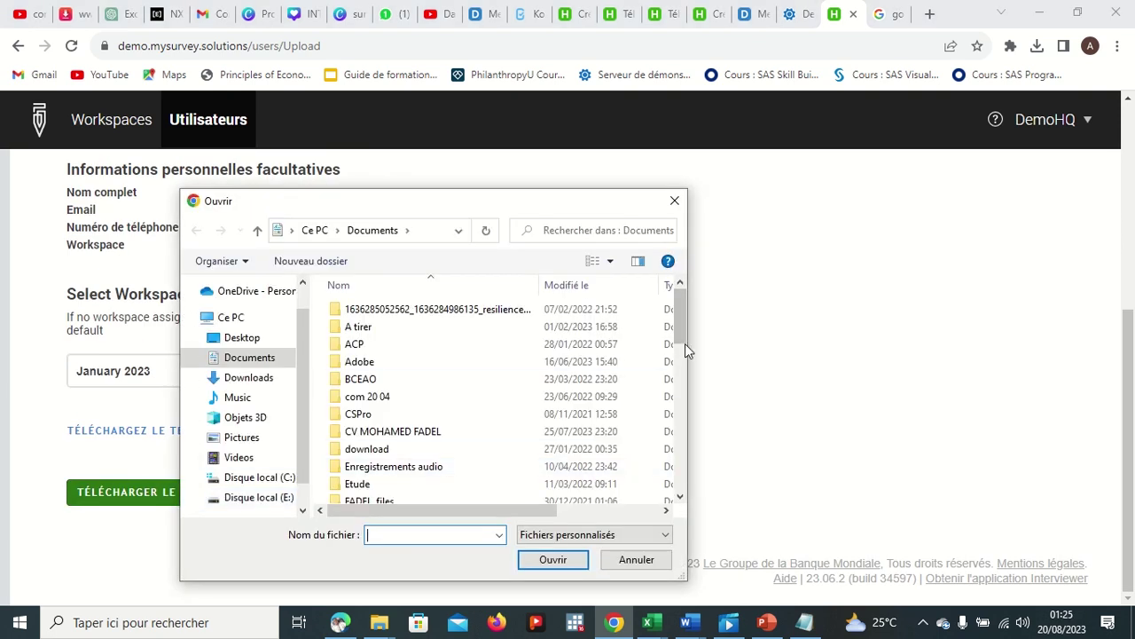
left_click_drag(682, 329, 691, 478)
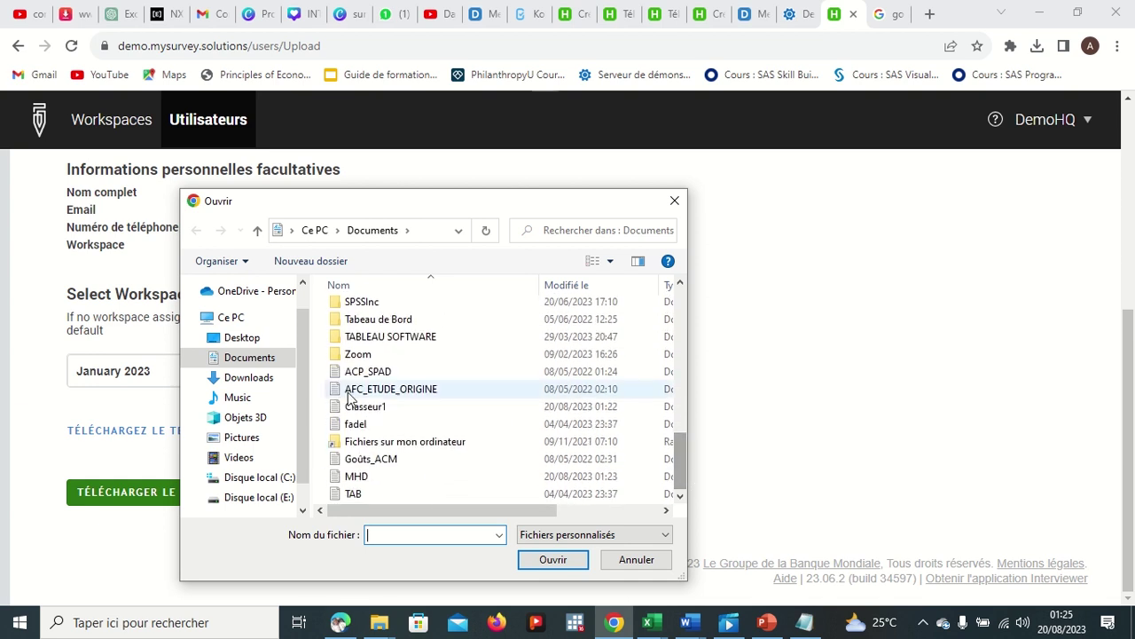
double_click(356, 478)
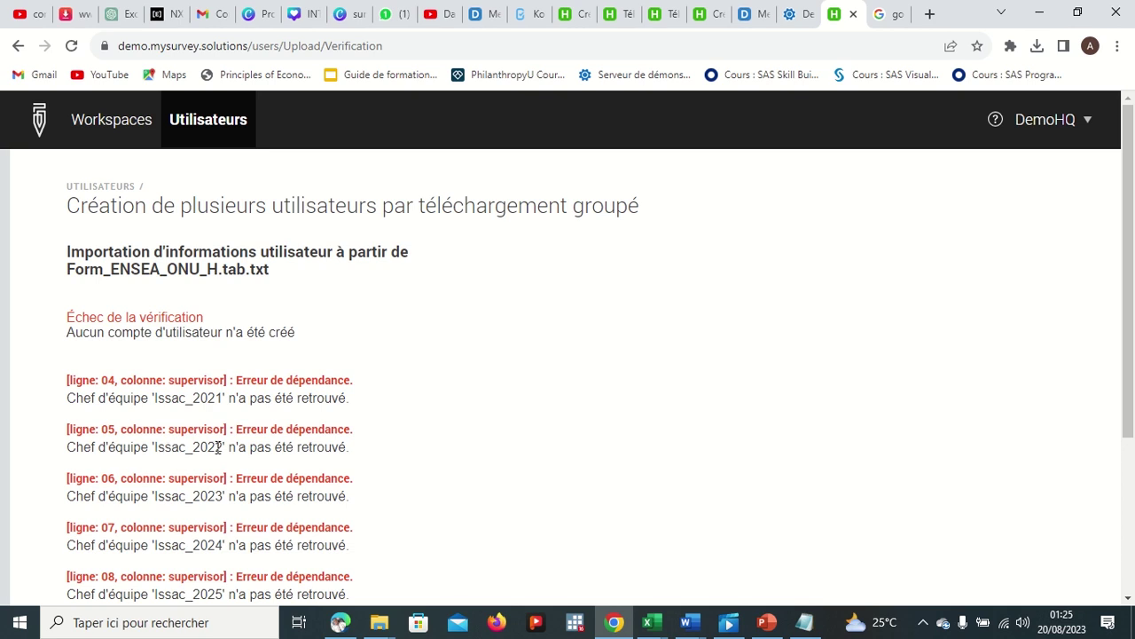
Step: Bring the MHD workbook to the front in Excel
left_click(652, 622)
left_click(661, 564)
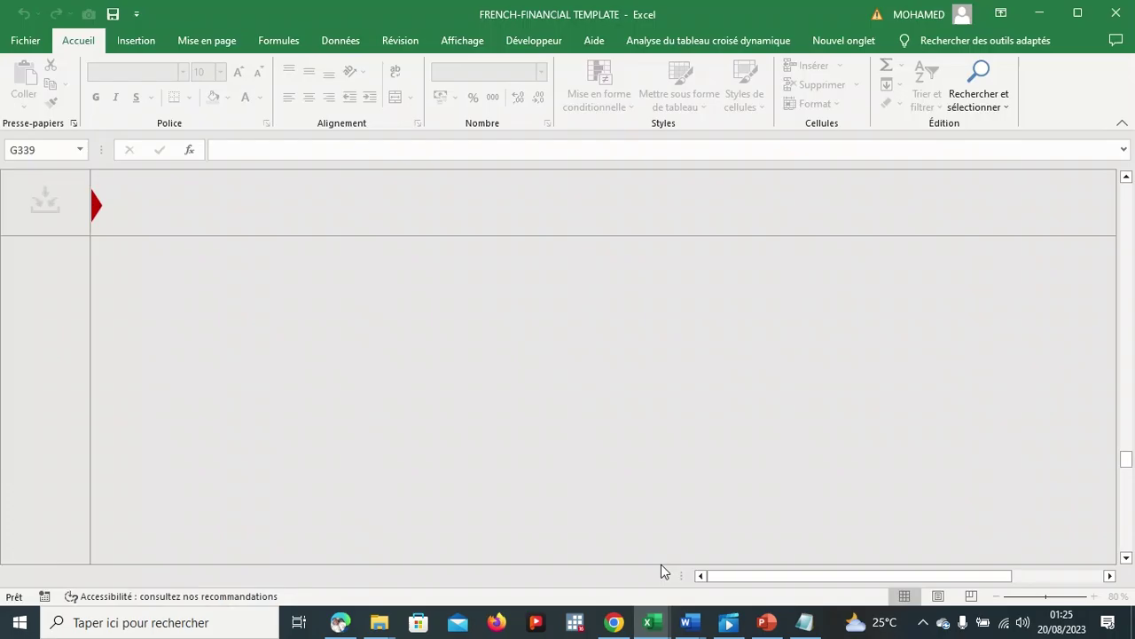
mouse_move(649, 622)
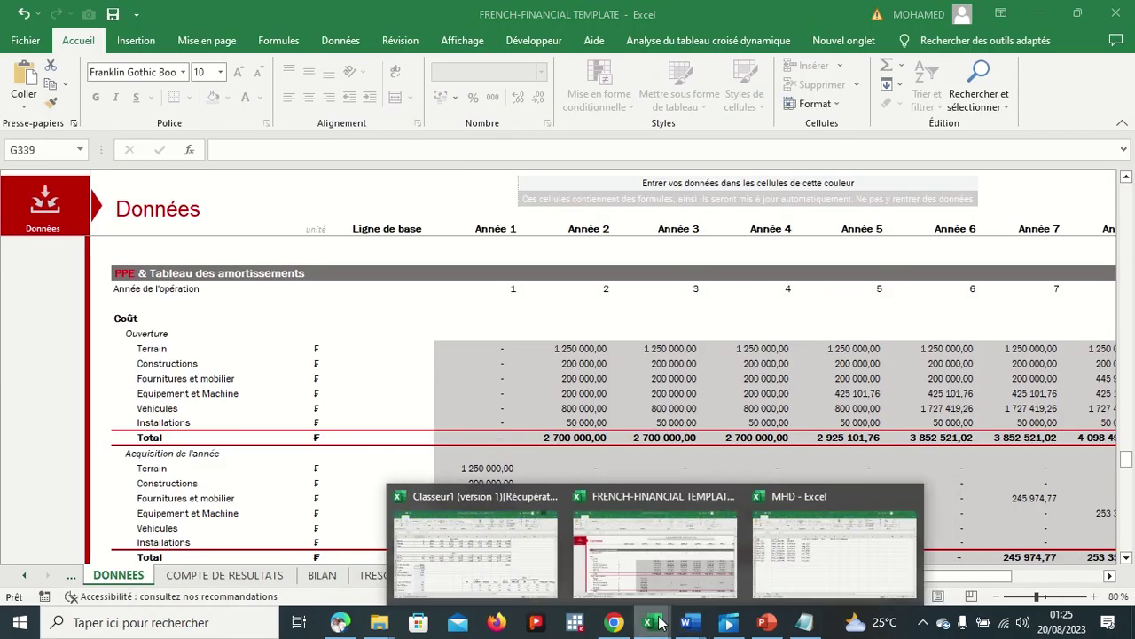
left_click(797, 571)
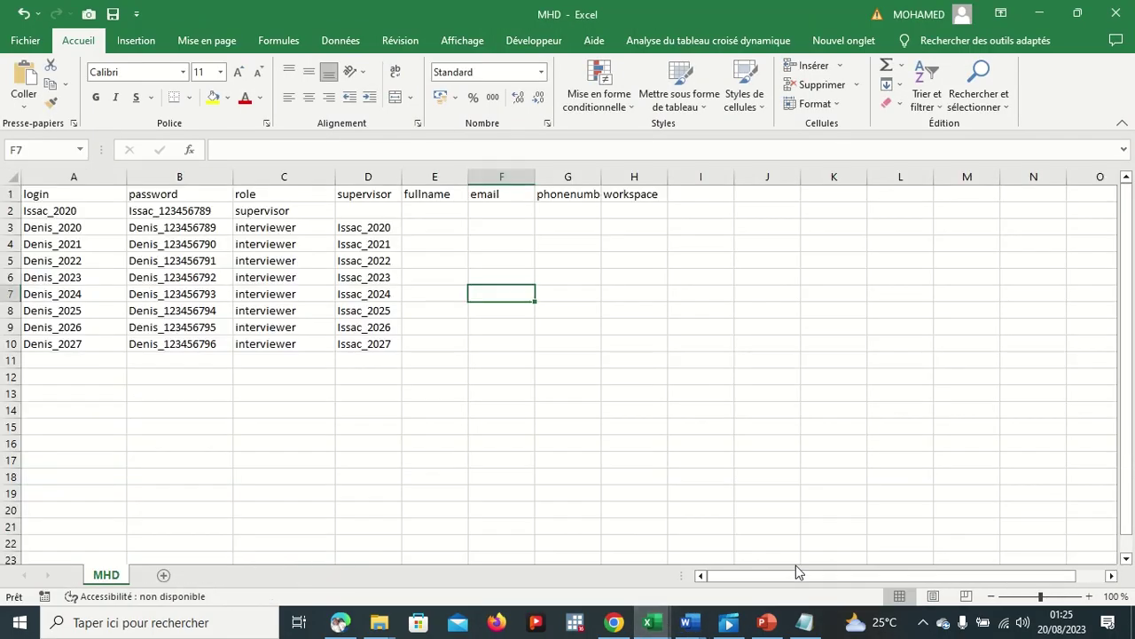
Step: Change D4's supervisor from Issac_2021 to Issac_2022, then fill values down column D
left_click(378, 229)
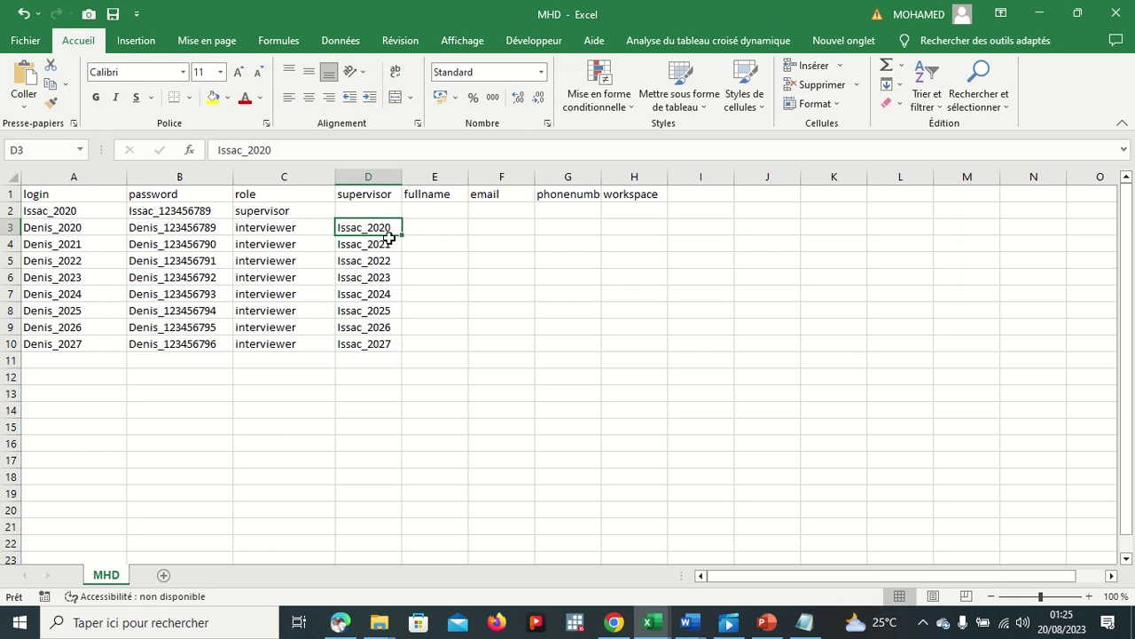
left_click(386, 243)
left_click(298, 152)
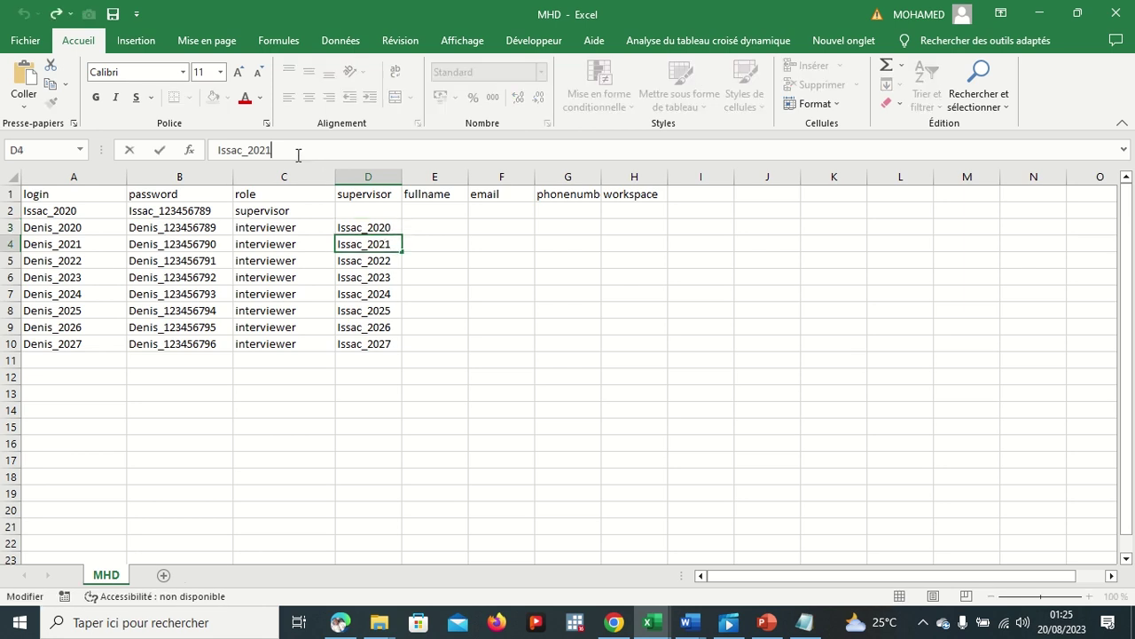
key("BackSpace")
left_click(355, 228)
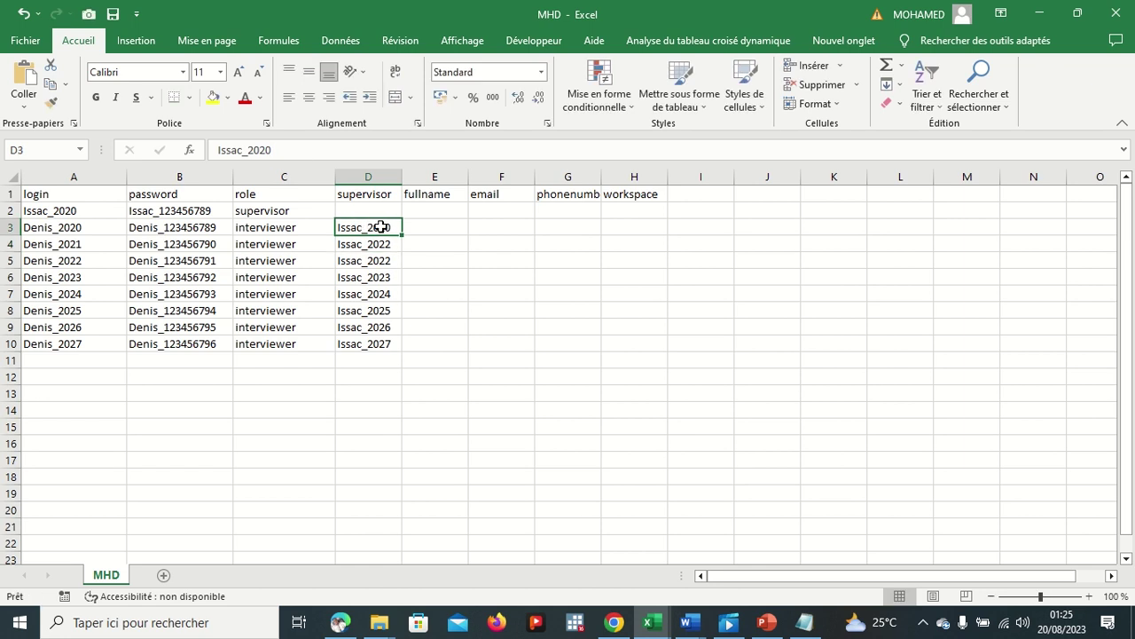
left_click_drag(401, 235, 391, 345)
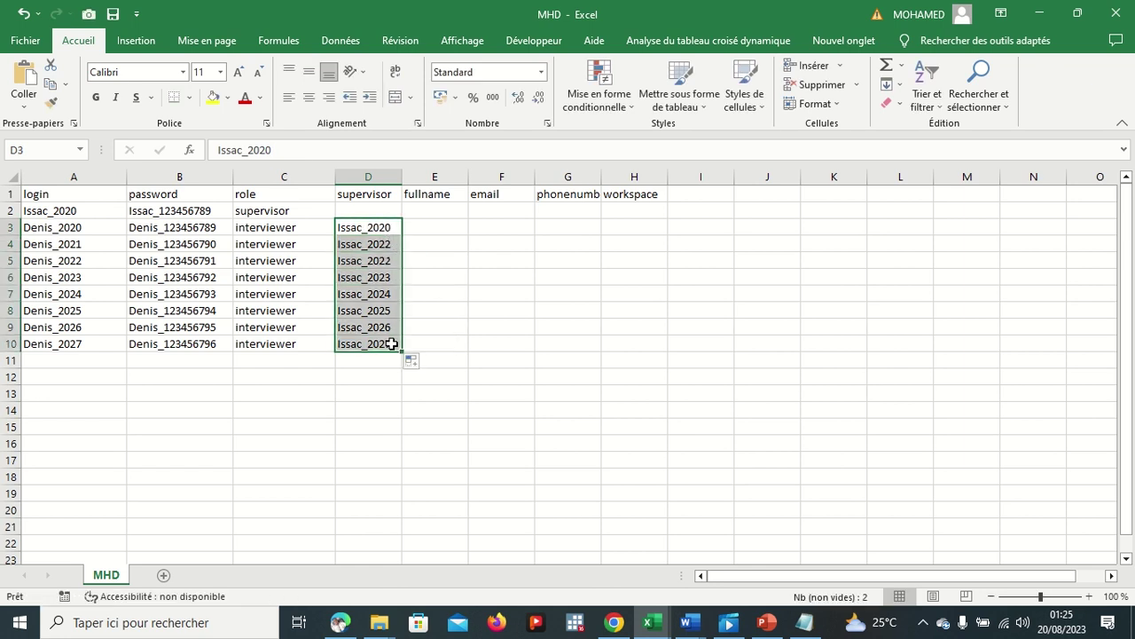
Step: Change supervisor cells D4 through D6 to Issac_2020
left_click(387, 243)
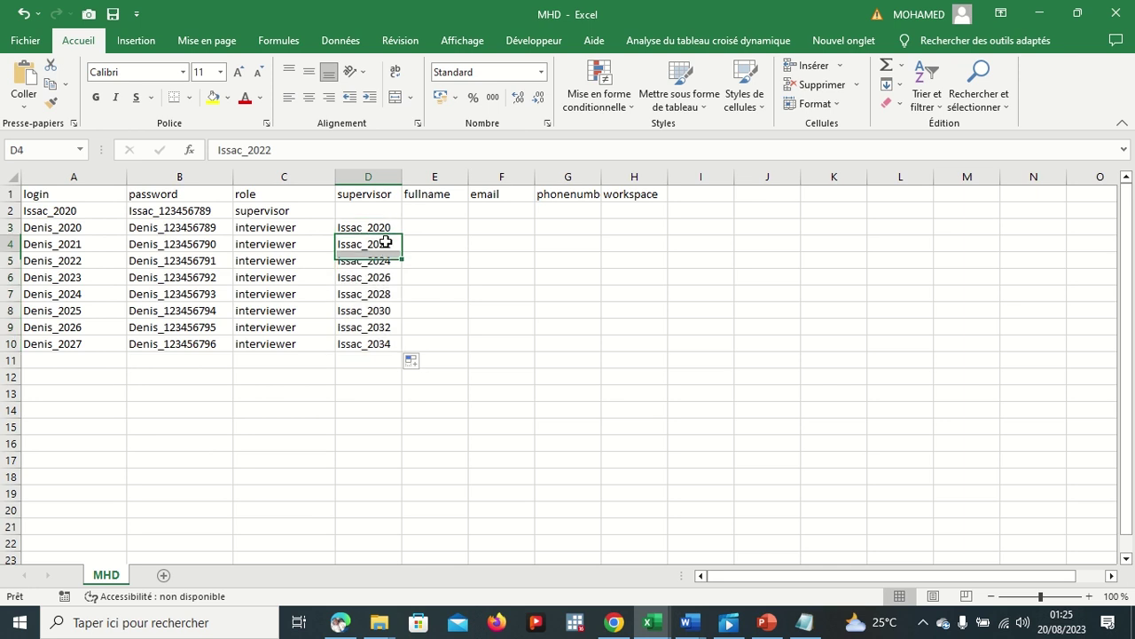
left_click(384, 227)
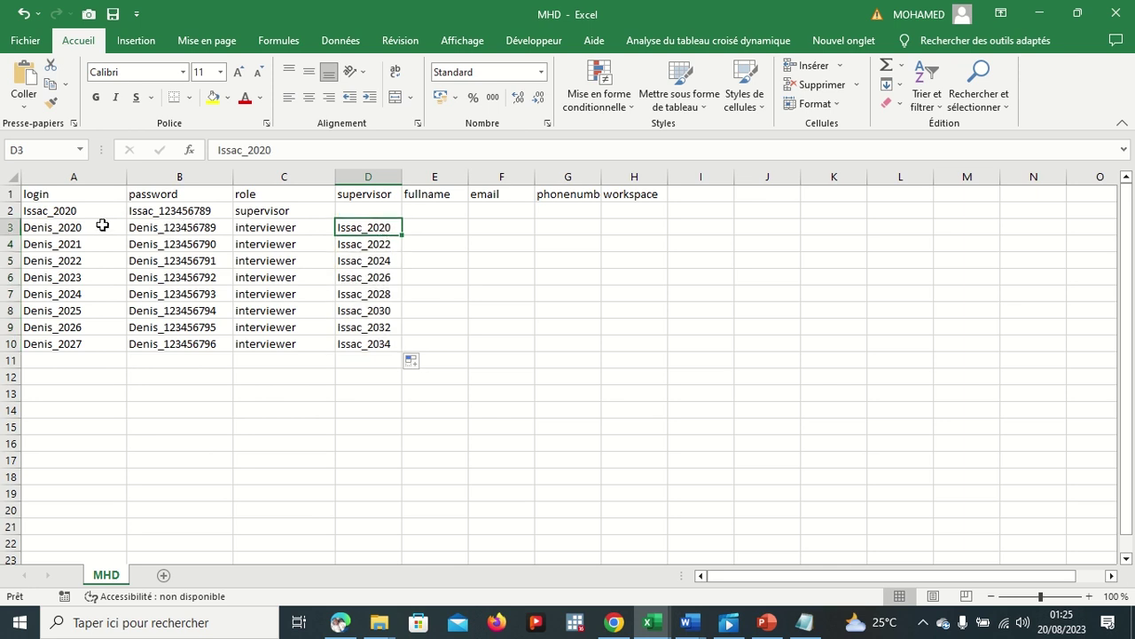
left_click(355, 243)
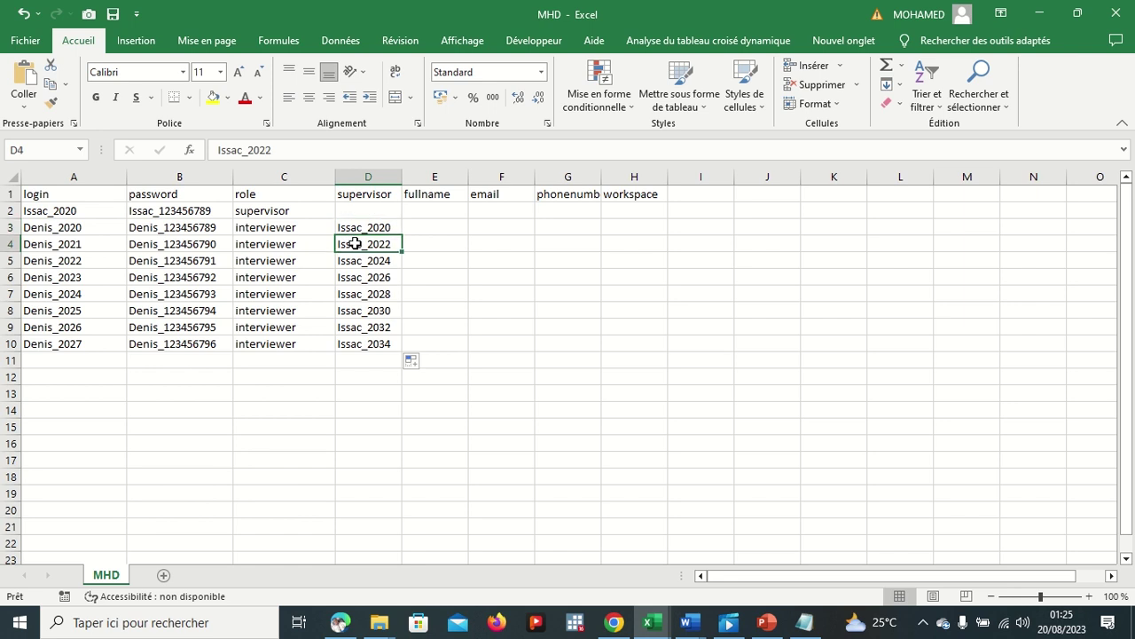
left_click(295, 148)
key("BackSpace")
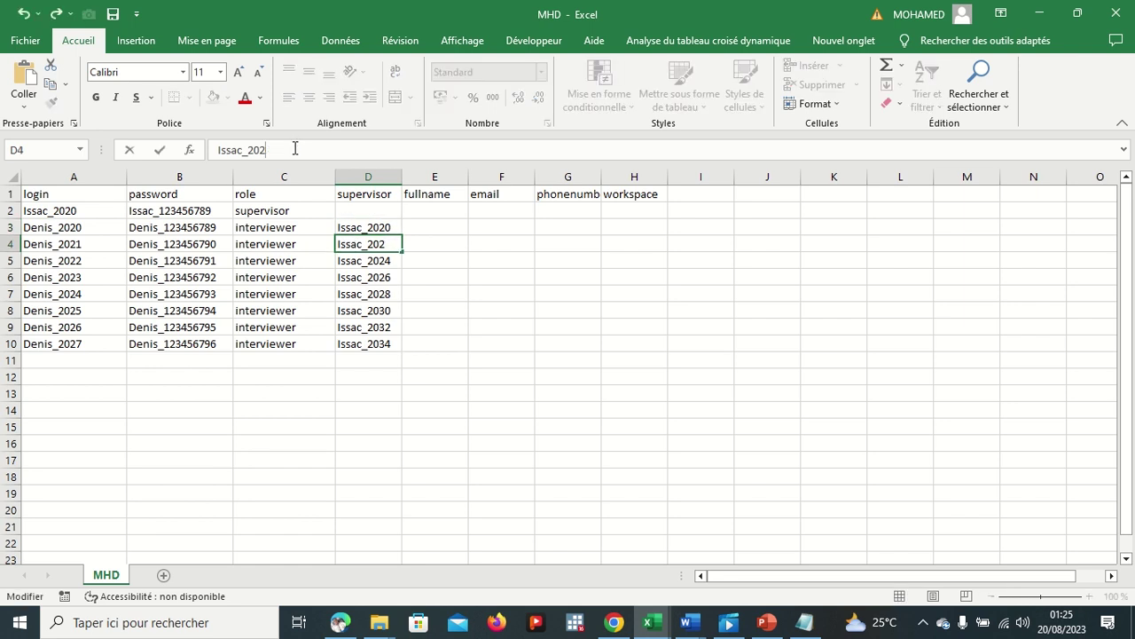
type("0")
left_click(359, 260)
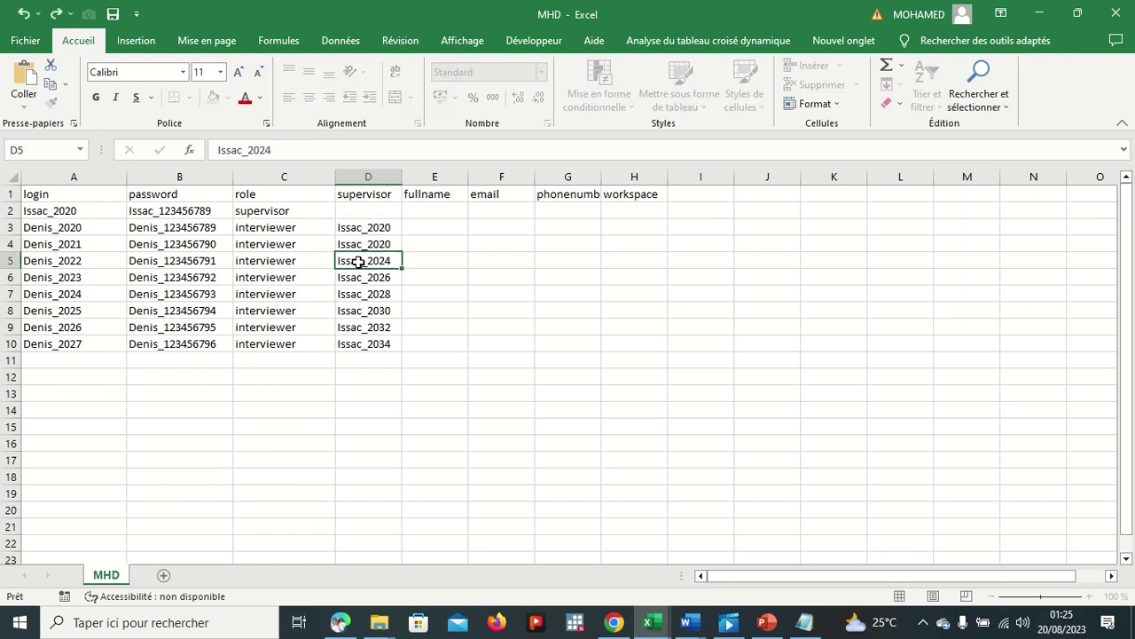
left_click(301, 157)
key("BackSpace")
left_click(360, 275)
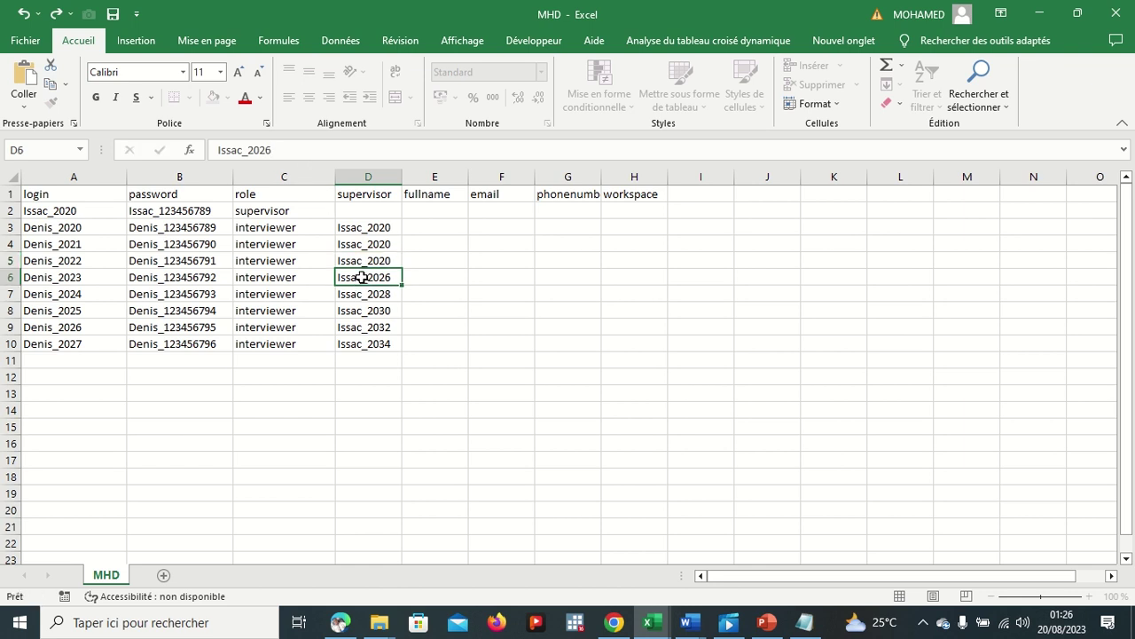
left_click(286, 157)
key("BackSpace")
type("0")
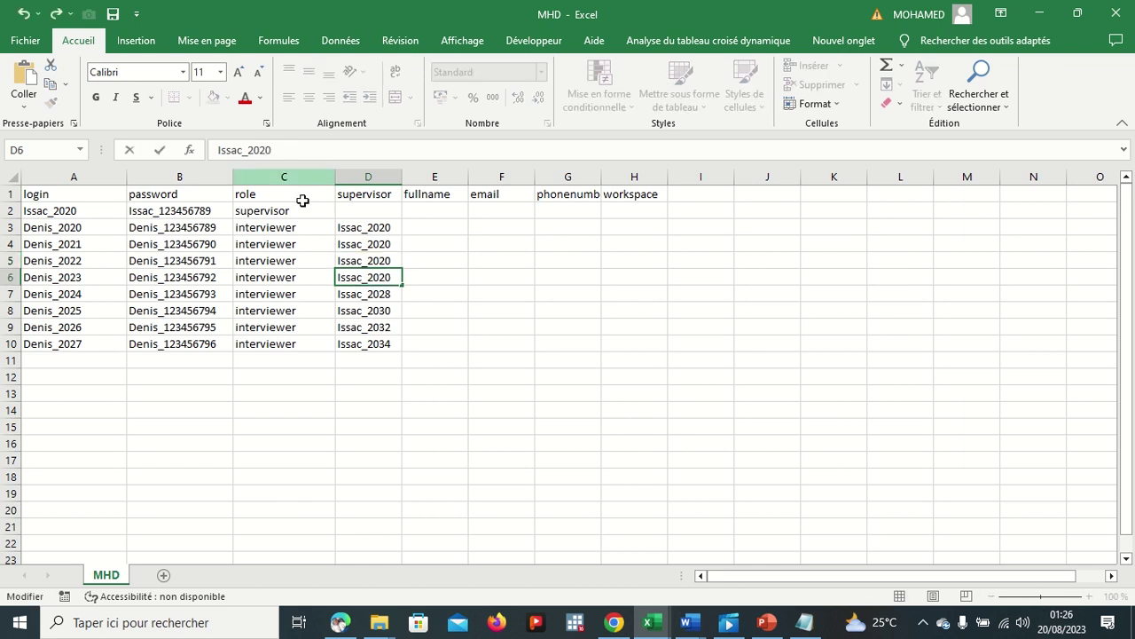
left_click(370, 298)
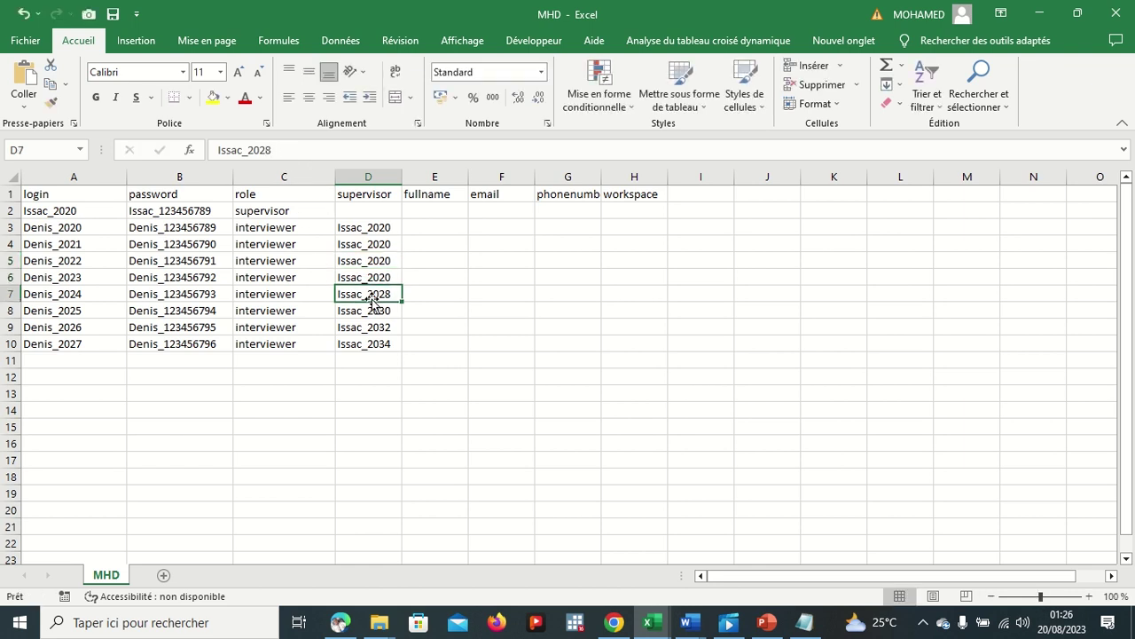
Step: Change supervisor cells D7 through D10 to Issac_2020
left_click(287, 152)
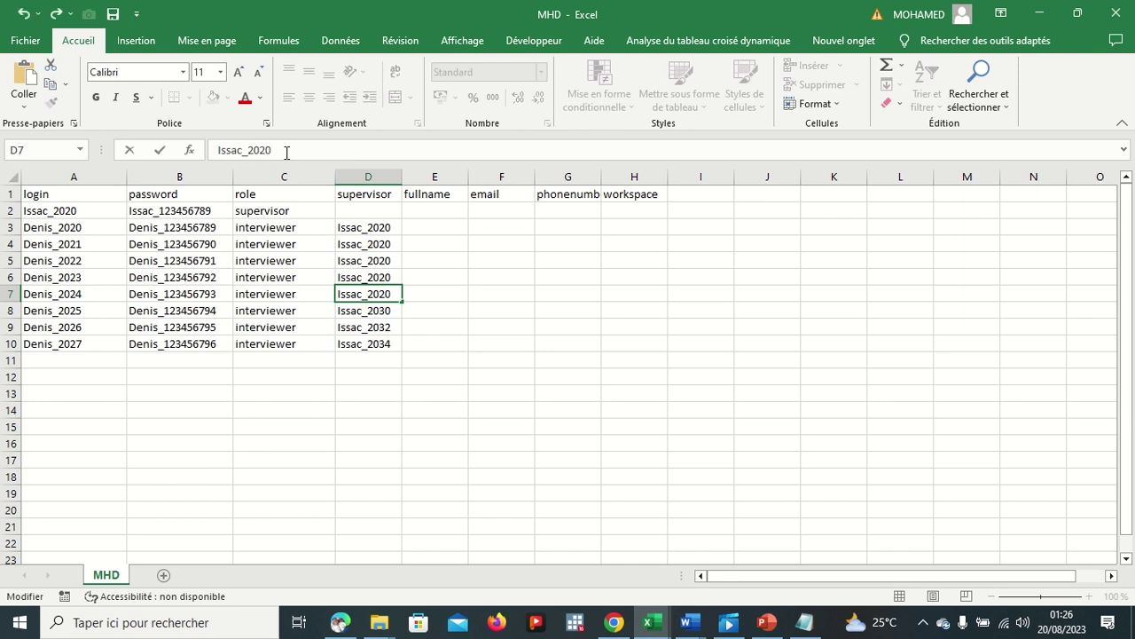
left_click(369, 315)
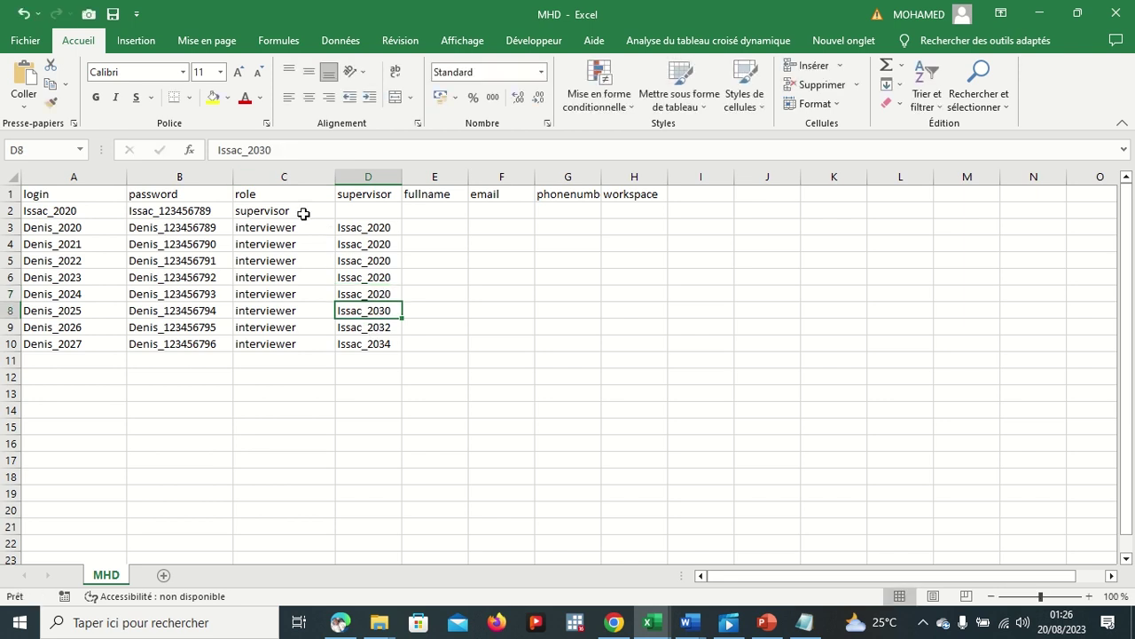
left_click(283, 153)
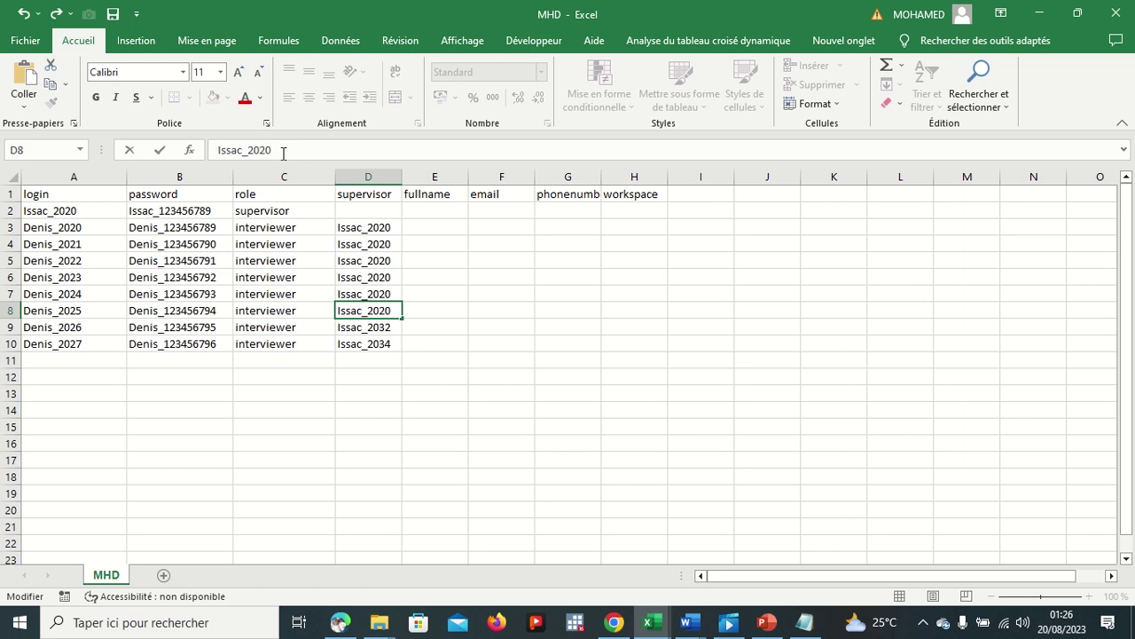
left_click(387, 328)
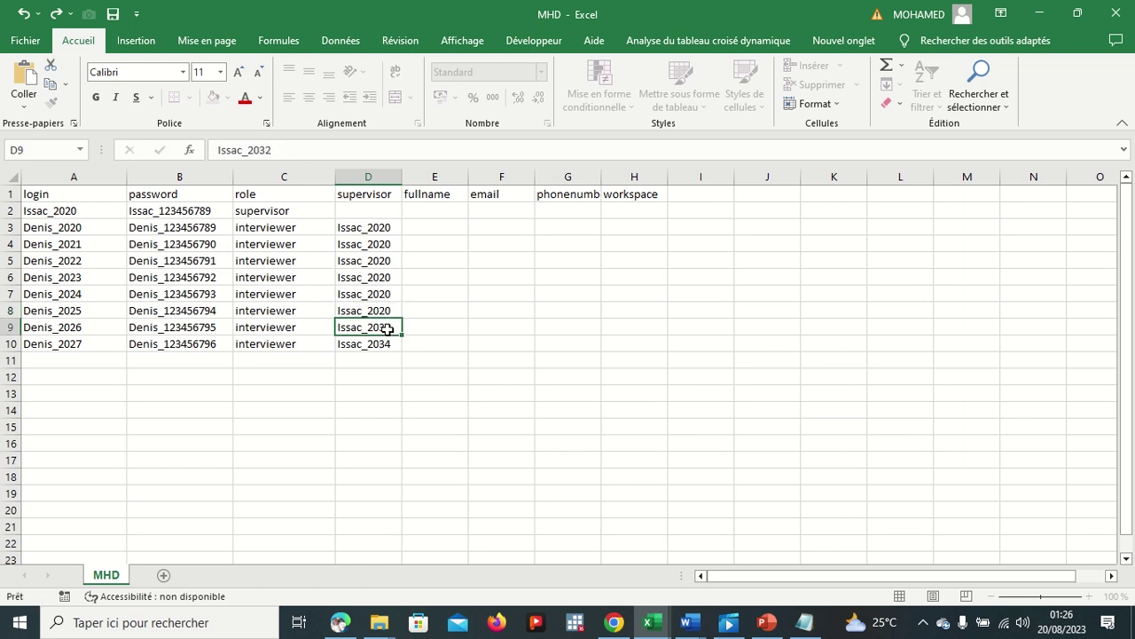
left_click(278, 148)
key("BackSpace")
key("BackSpace")
type("20")
left_click(372, 342)
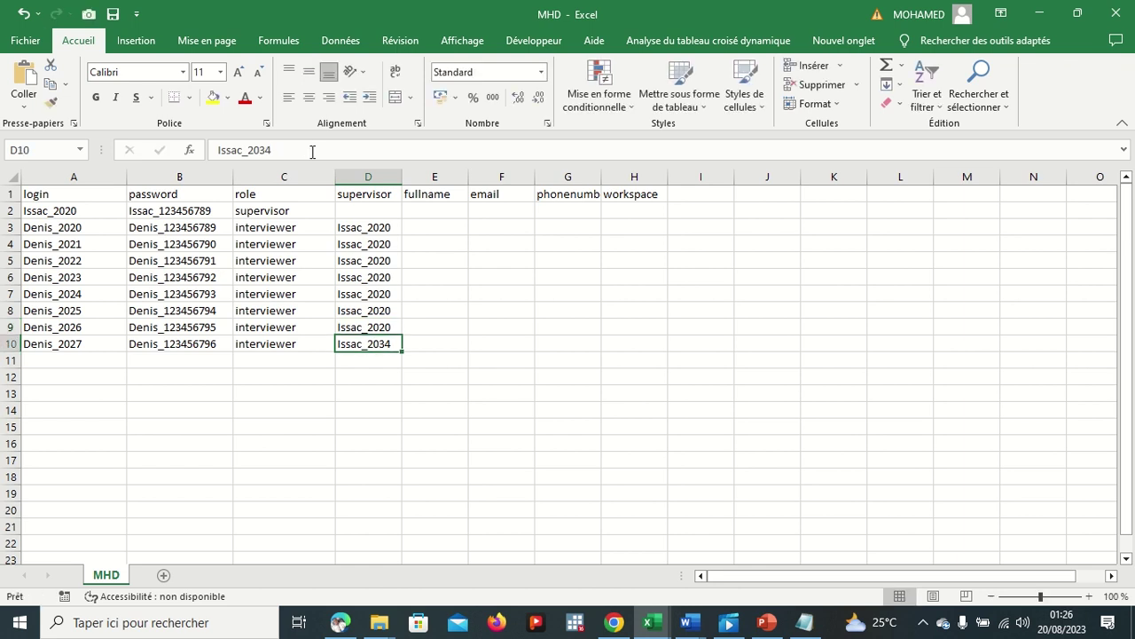
left_click(300, 148)
key("BackSpace")
key("BackSpace")
type("20")
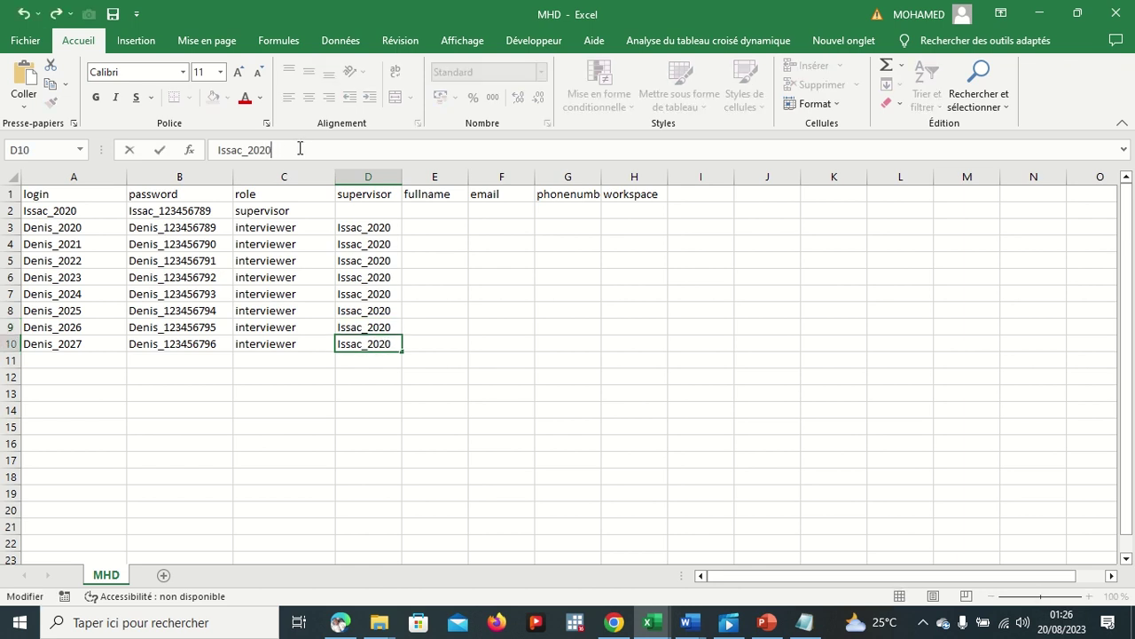
left_click(524, 325)
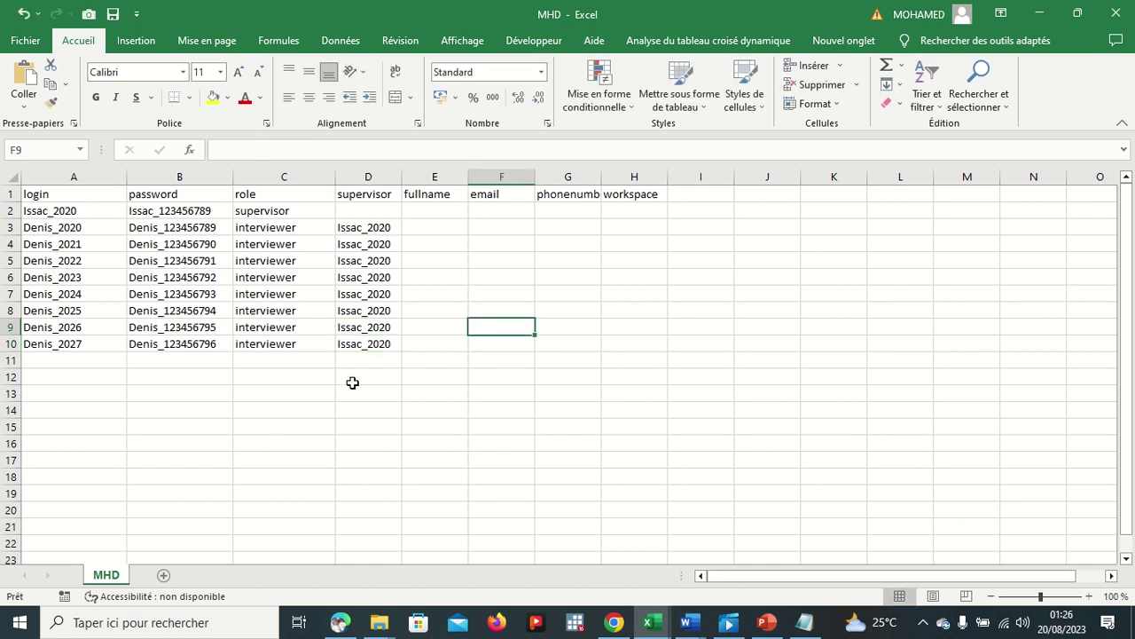
Step: Save the corrected sheet in its current tab-delimited format
key("ctrl+s")
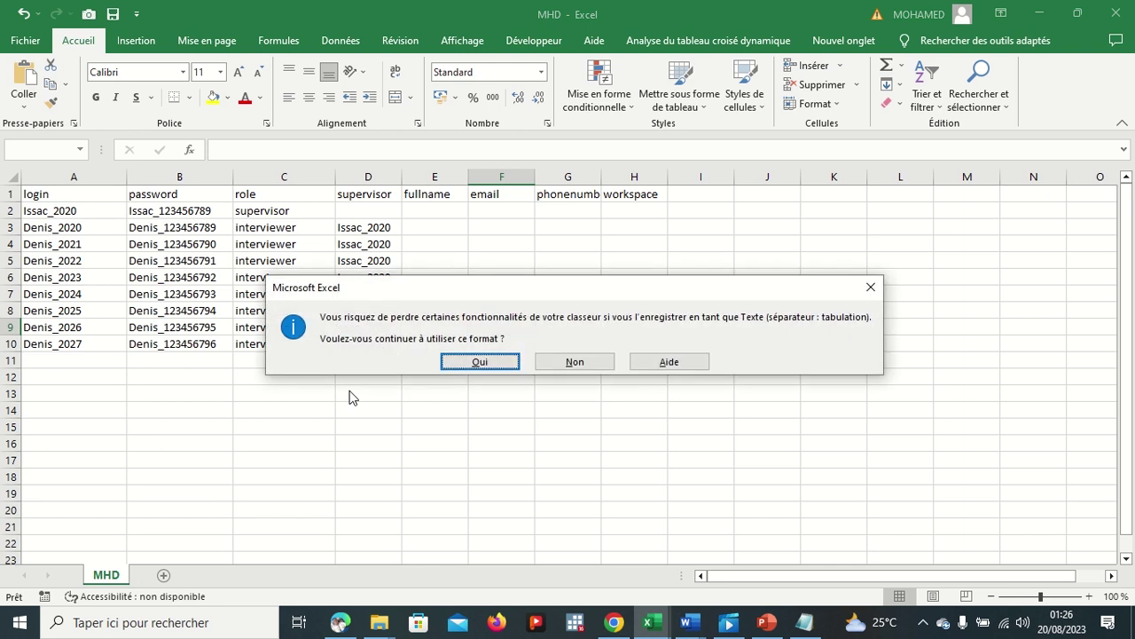
left_click(479, 362)
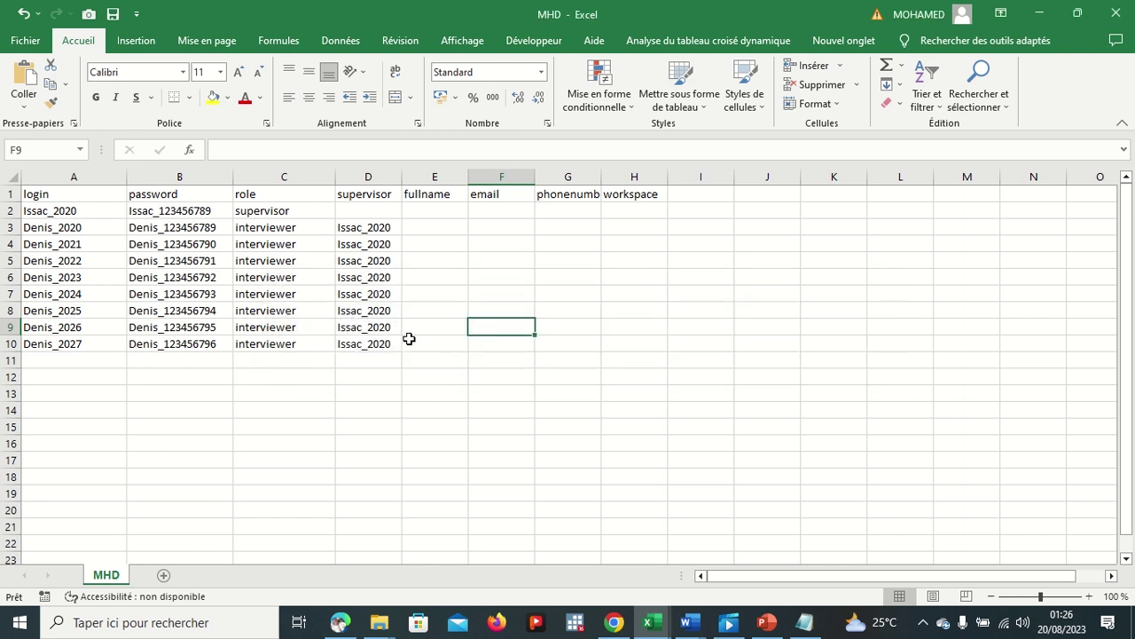
left_click(27, 40)
left_click(23, 48)
Step: In Save As, target the Documents folder with Texte (séparateur : tabulation) as the format
left_click(30, 42)
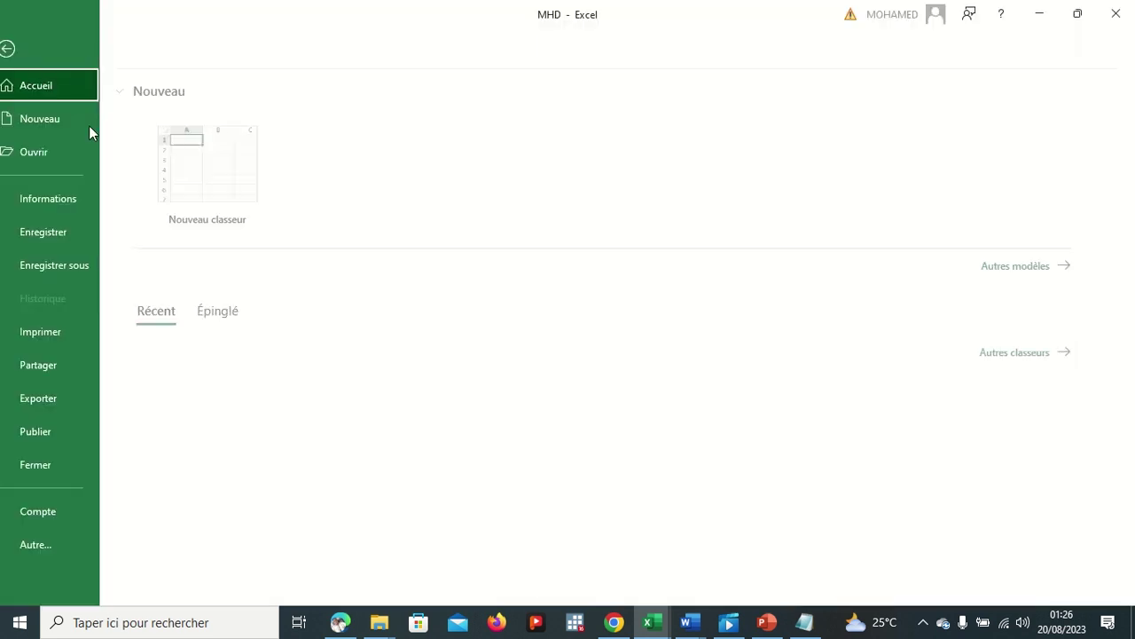
left_click(99, 270)
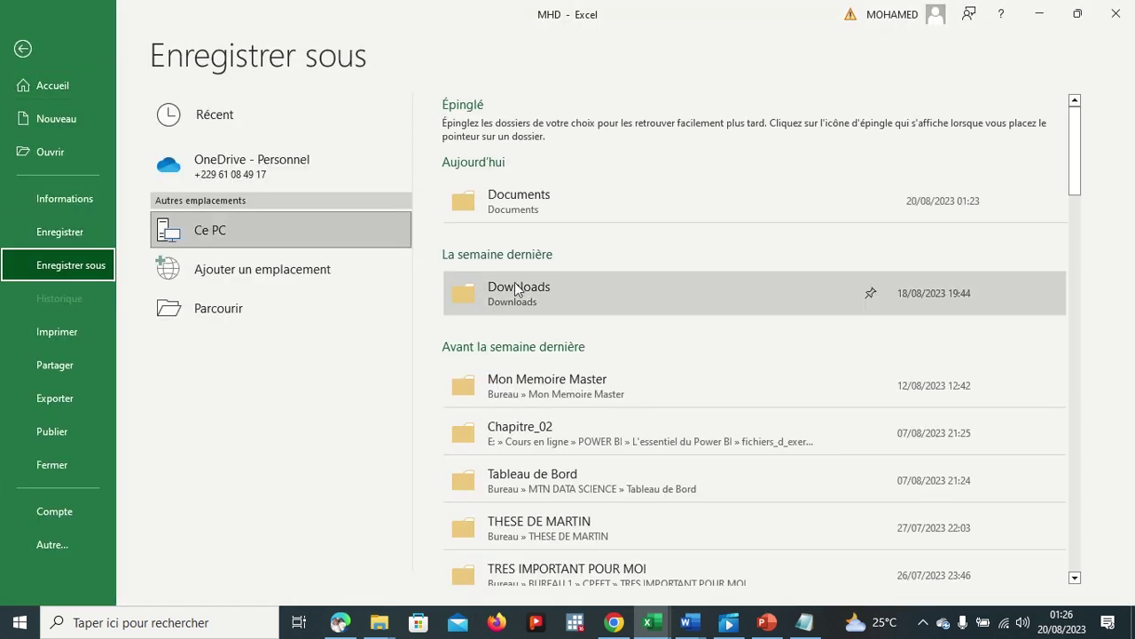
left_click(519, 206)
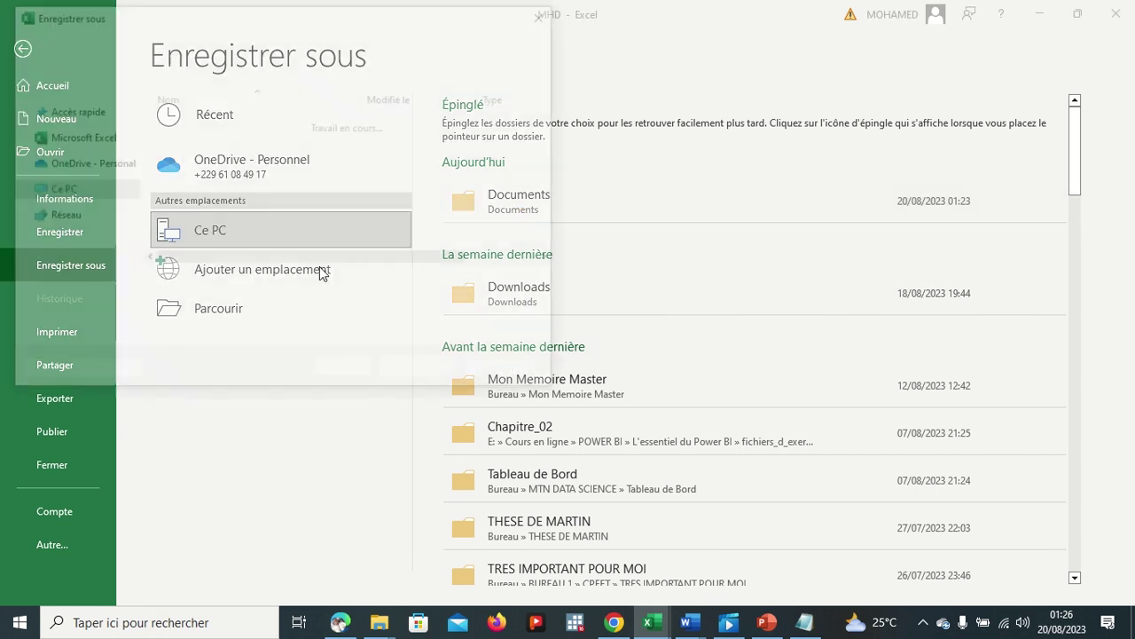
left_click(280, 305)
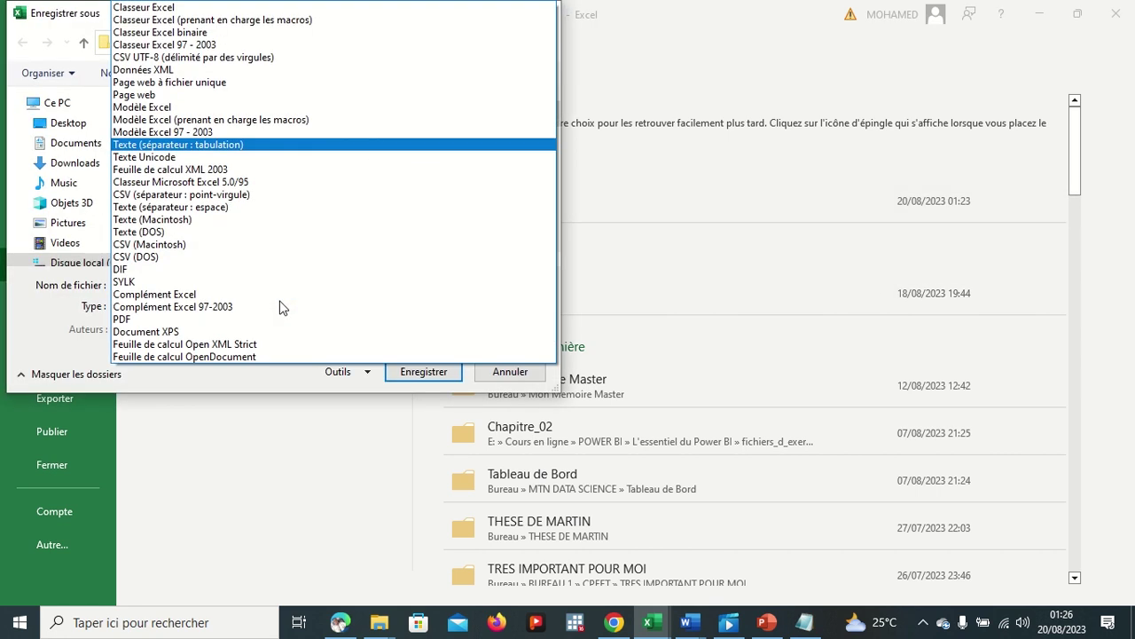
left_click(300, 157)
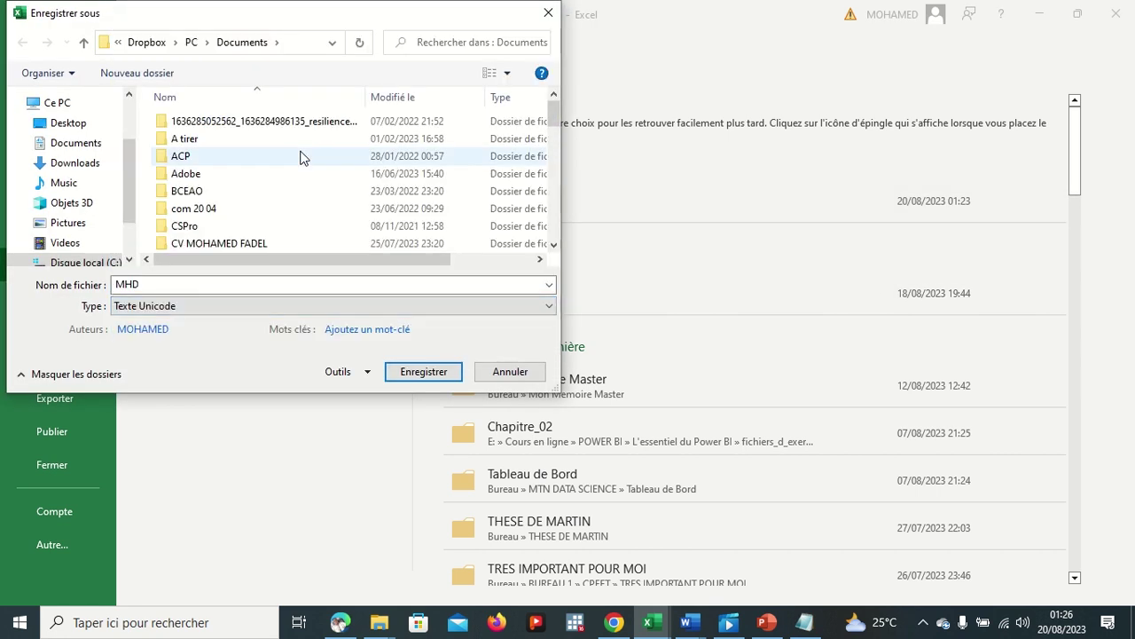
left_click(342, 307)
left_click(220, 151)
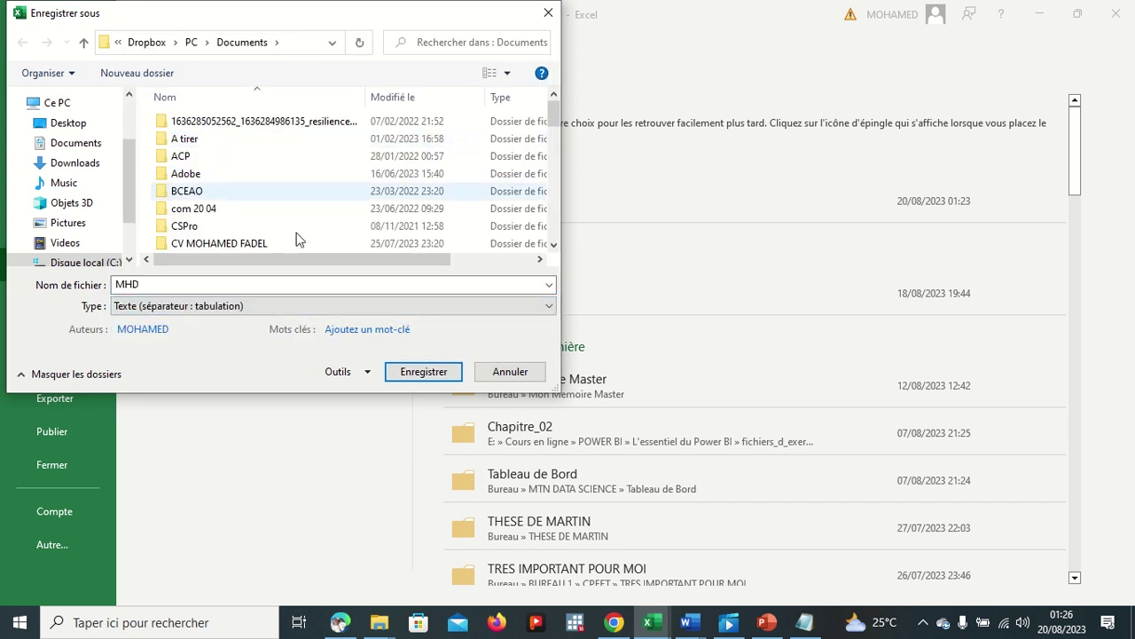
Step: Name the file MHD12 and save it, confirming the text format
left_click(328, 287)
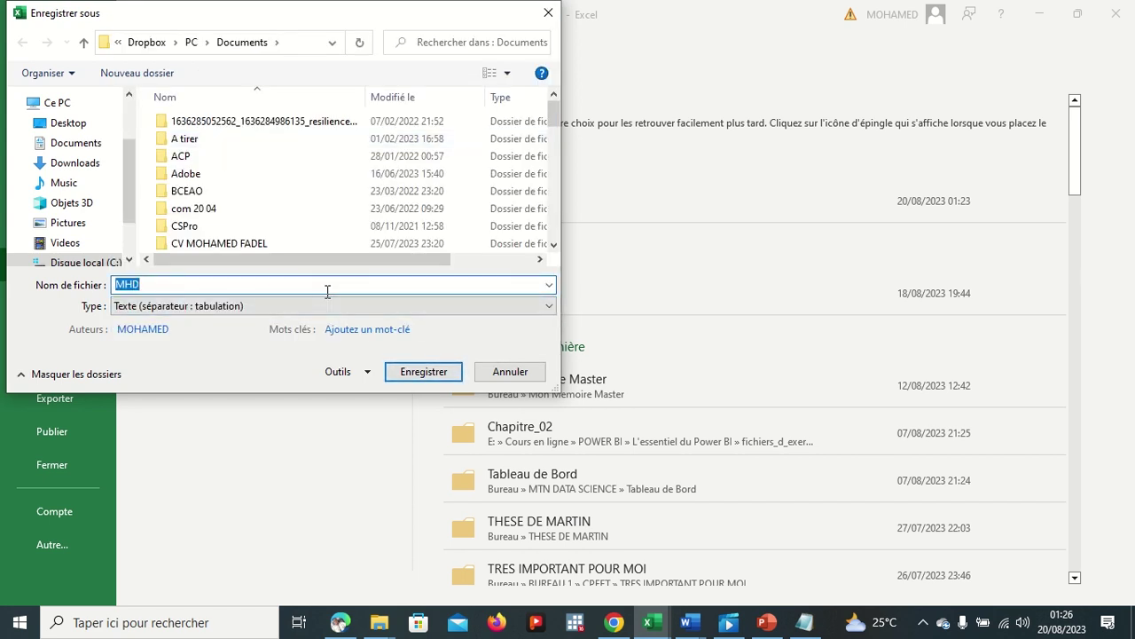
left_click(328, 290)
type("&")
key("BackSpace")
type("12")
left_click(440, 379)
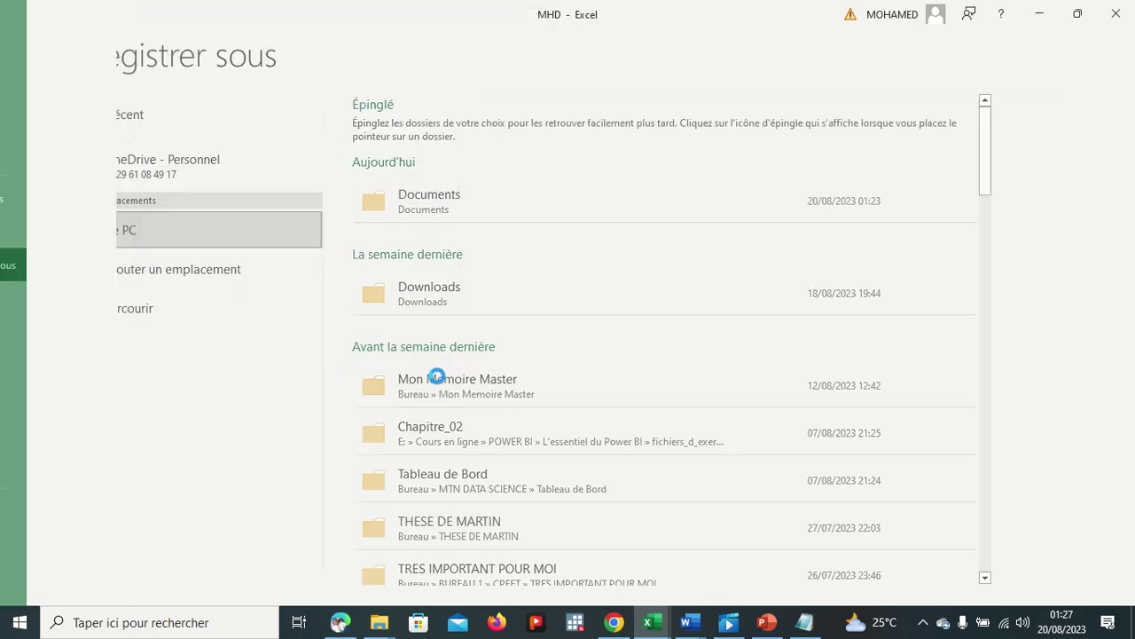
left_click(473, 363)
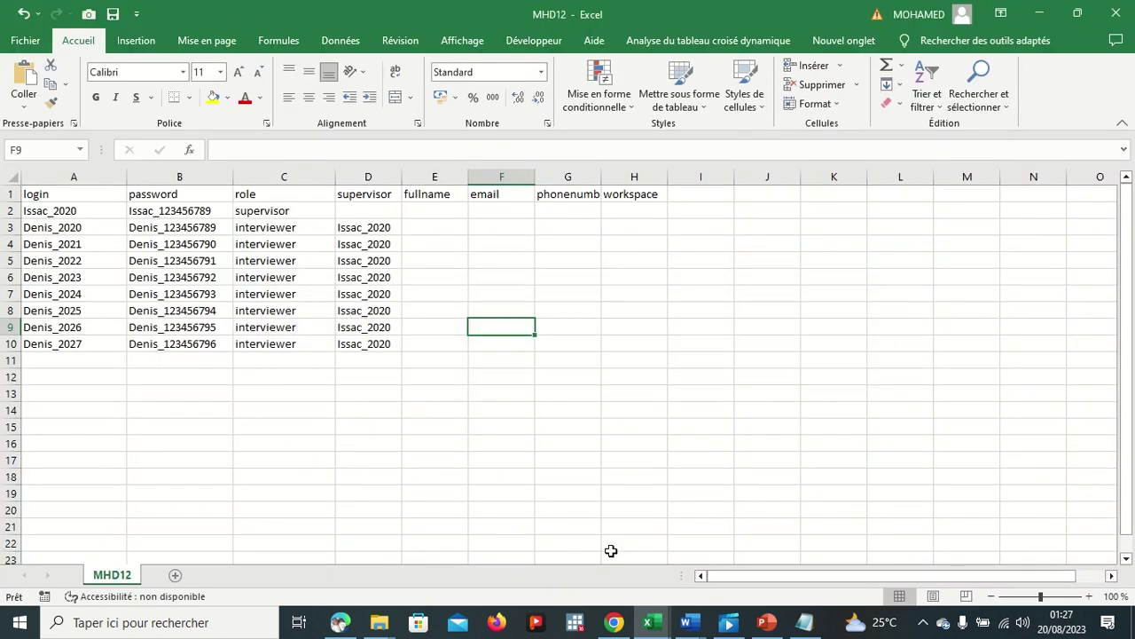
Step: Go back from the upload errors to the user import form and select January 2023 workspace
left_click(614, 622)
scroll(329, 359, "down", 1)
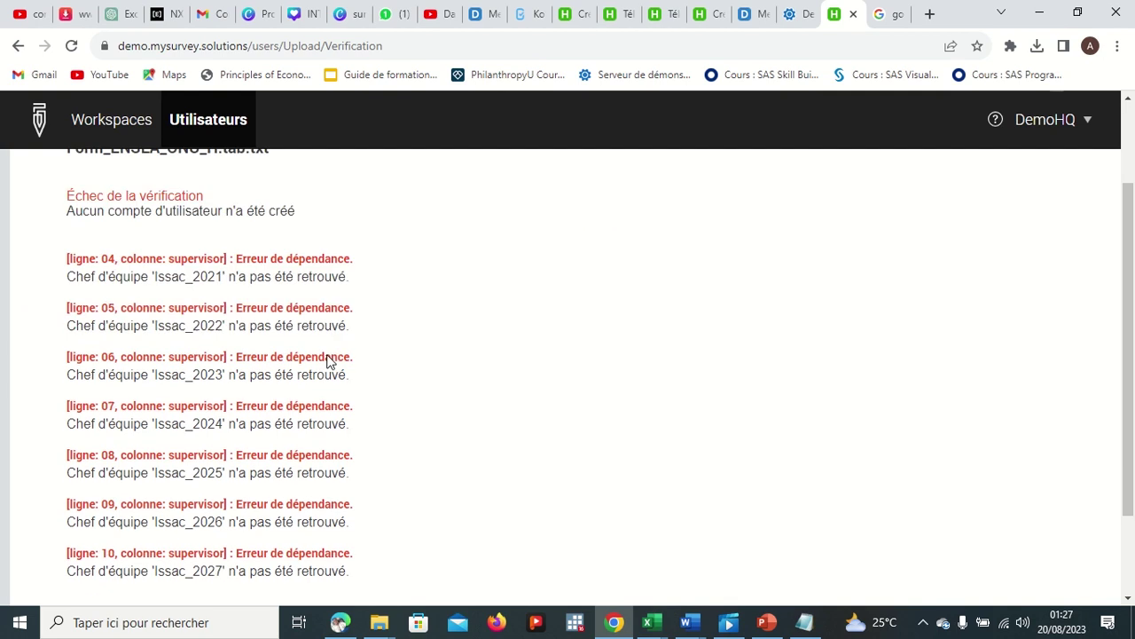
scroll(328, 360, "down", 2)
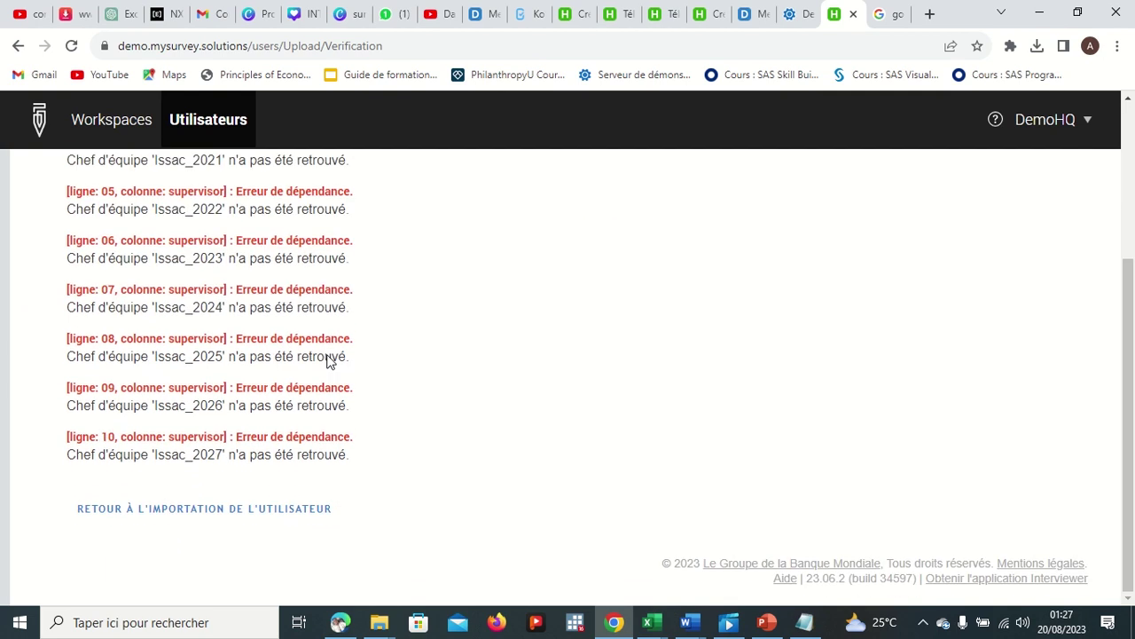
left_click(199, 506)
scroll(263, 426, "down", 5)
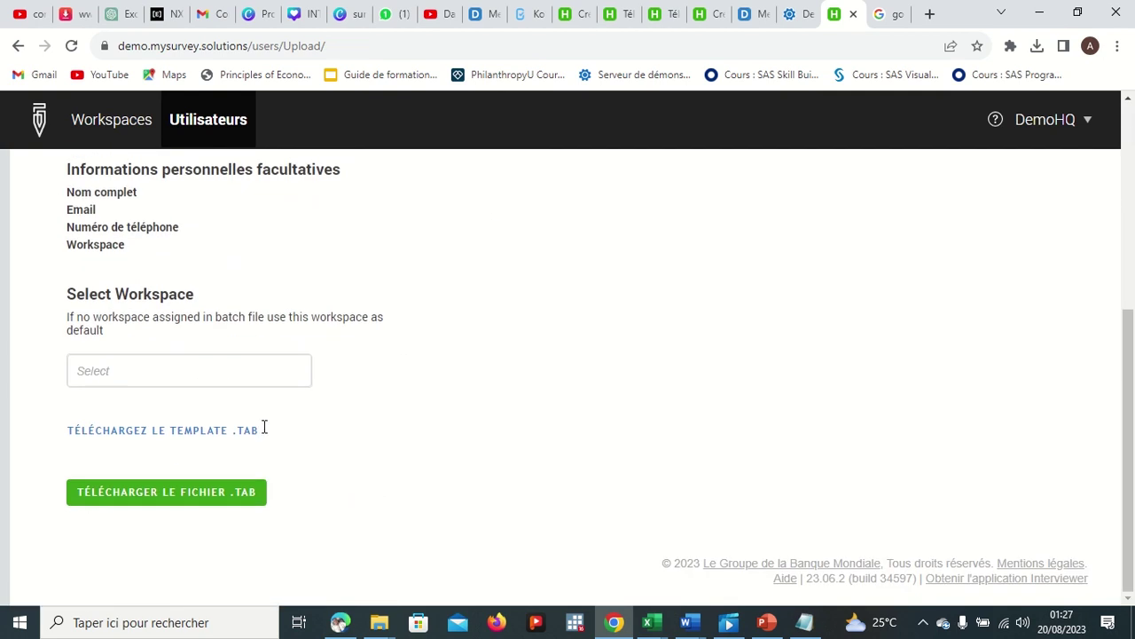
left_click(201, 491)
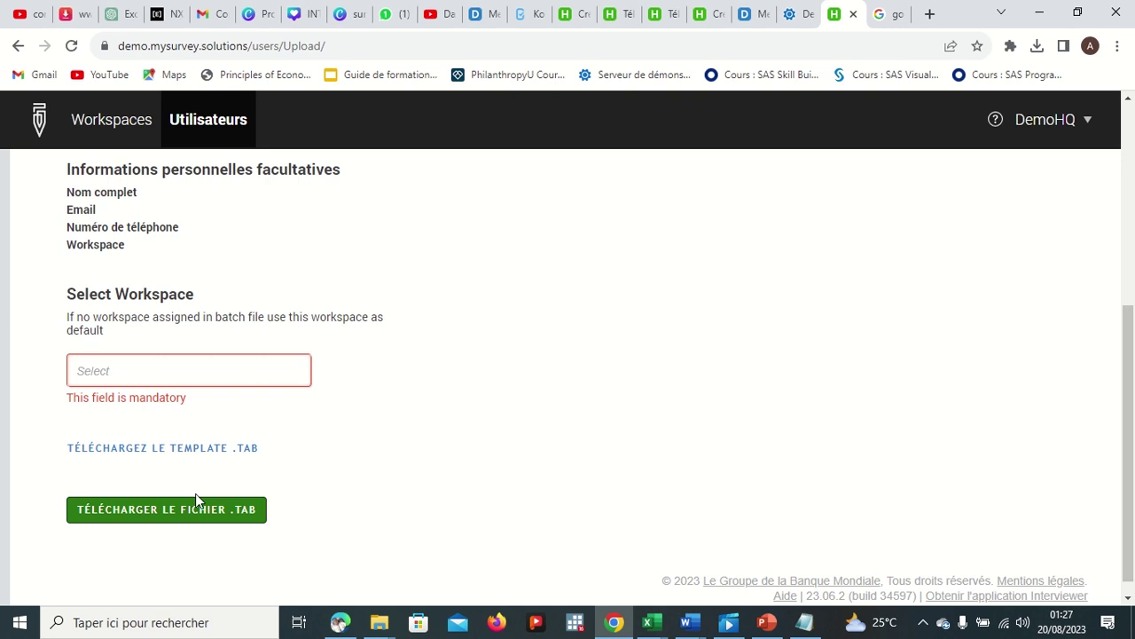
left_click(192, 375)
left_click(163, 451)
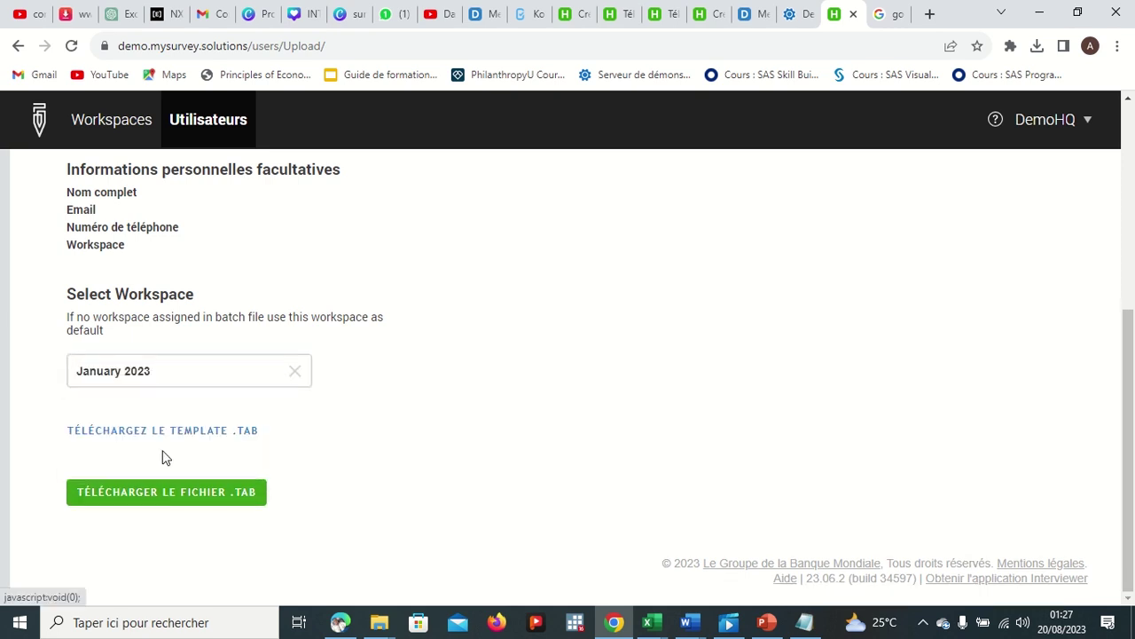
Step: Choose the corrected MHD12 file from Documents as the .TAB file to upload
left_click(172, 489)
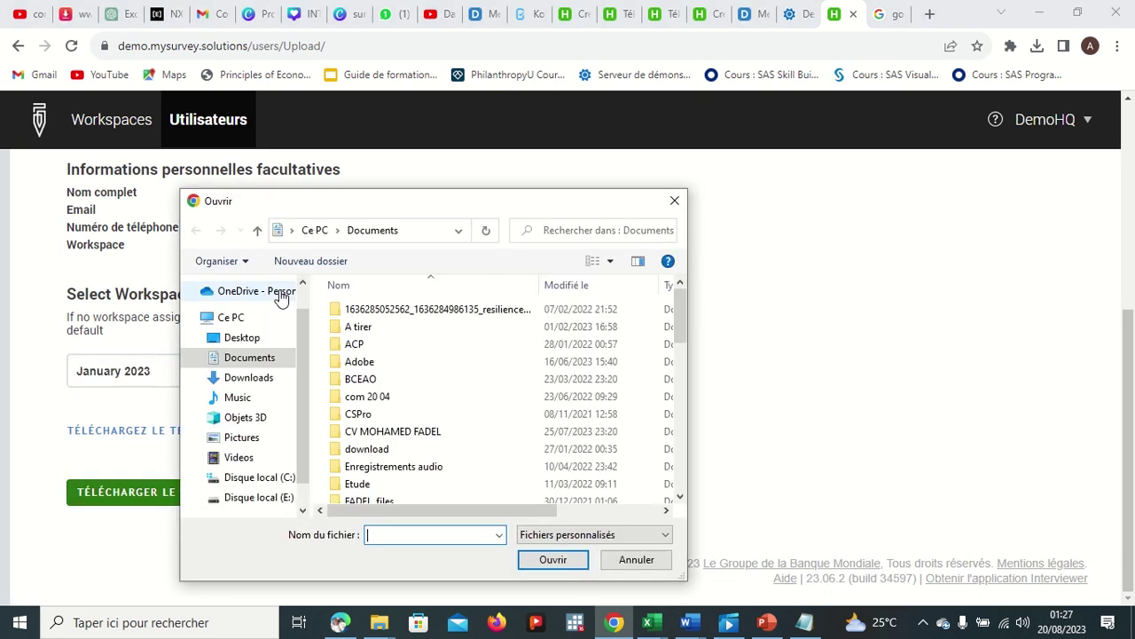
scroll(409, 390, "down", 8)
scroll(413, 401, "down", 3)
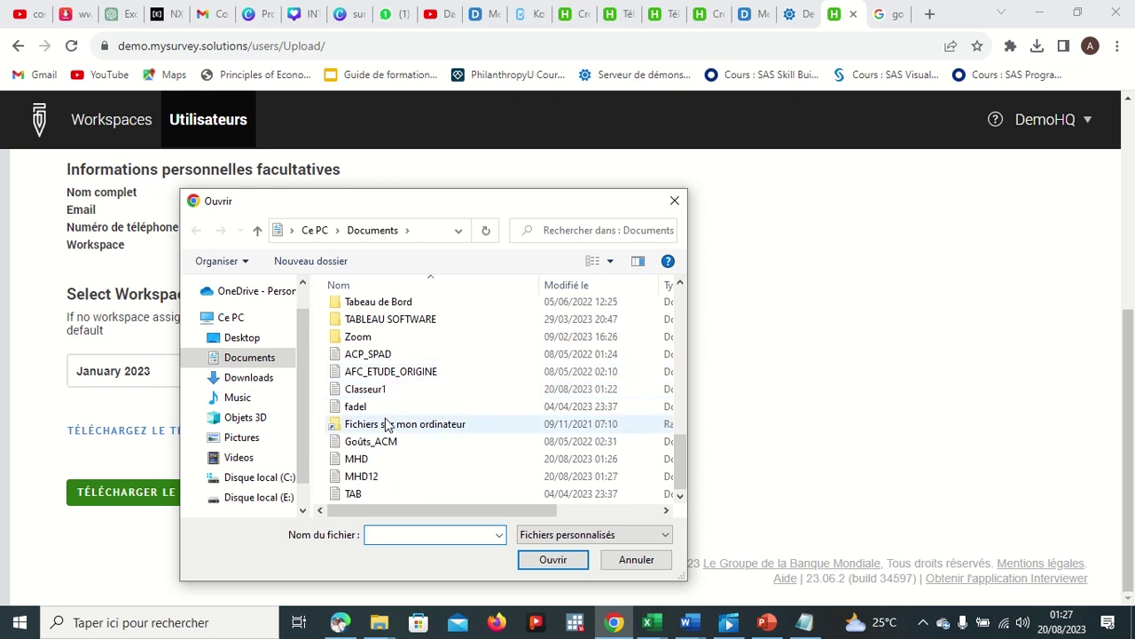
left_click(375, 477)
left_click(557, 559)
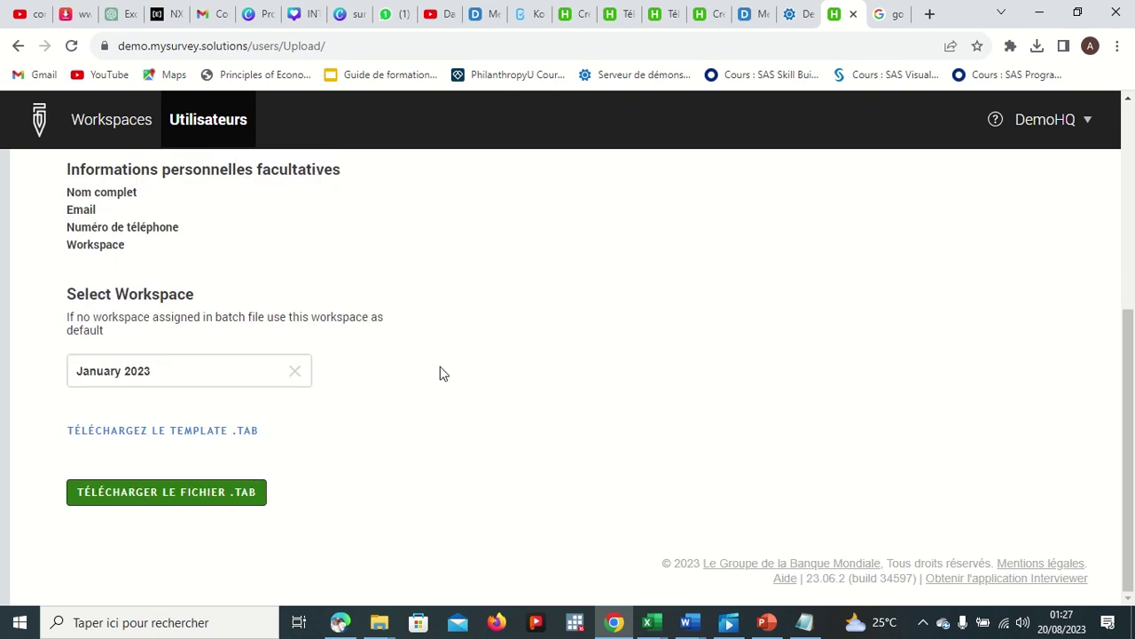
Step: Upload MHD12.txt, creating 9 accounts: 1 supervisor and 8 interviewers
left_click(222, 505)
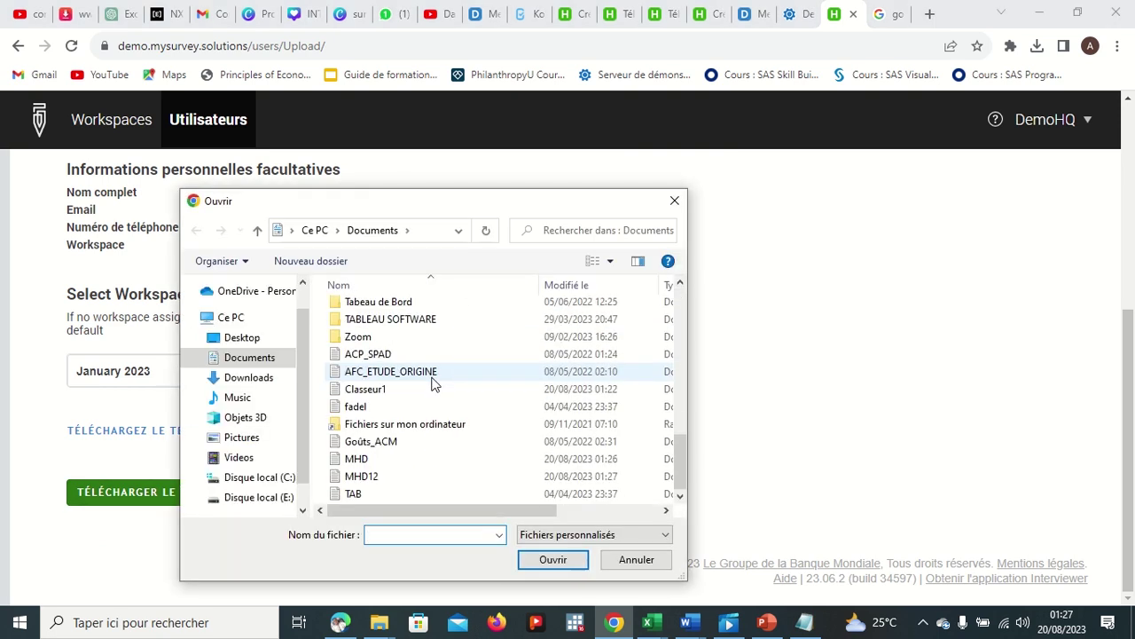
double_click(361, 476)
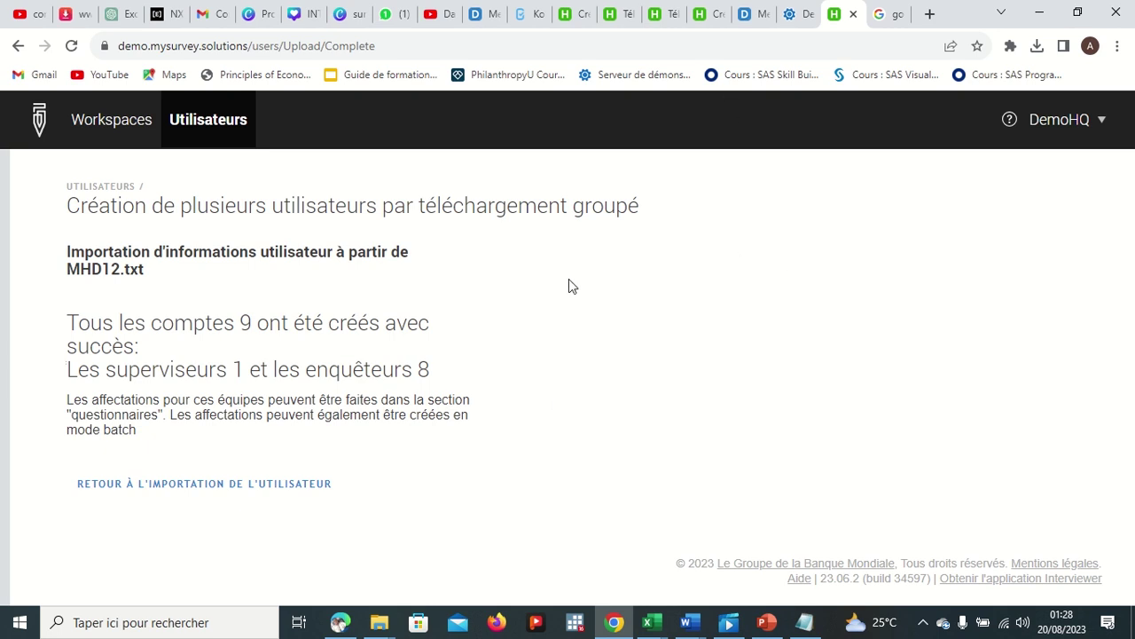
Step: Step back through the browser history from the import results to the Users list
left_click(16, 46)
left_click(16, 46)
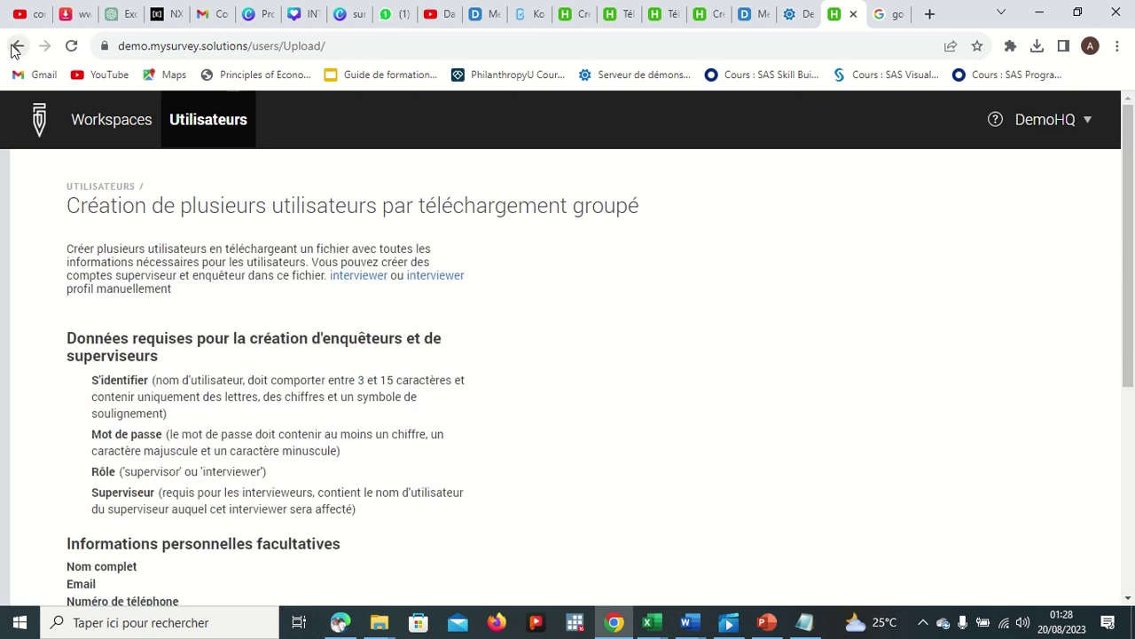
left_click(16, 46)
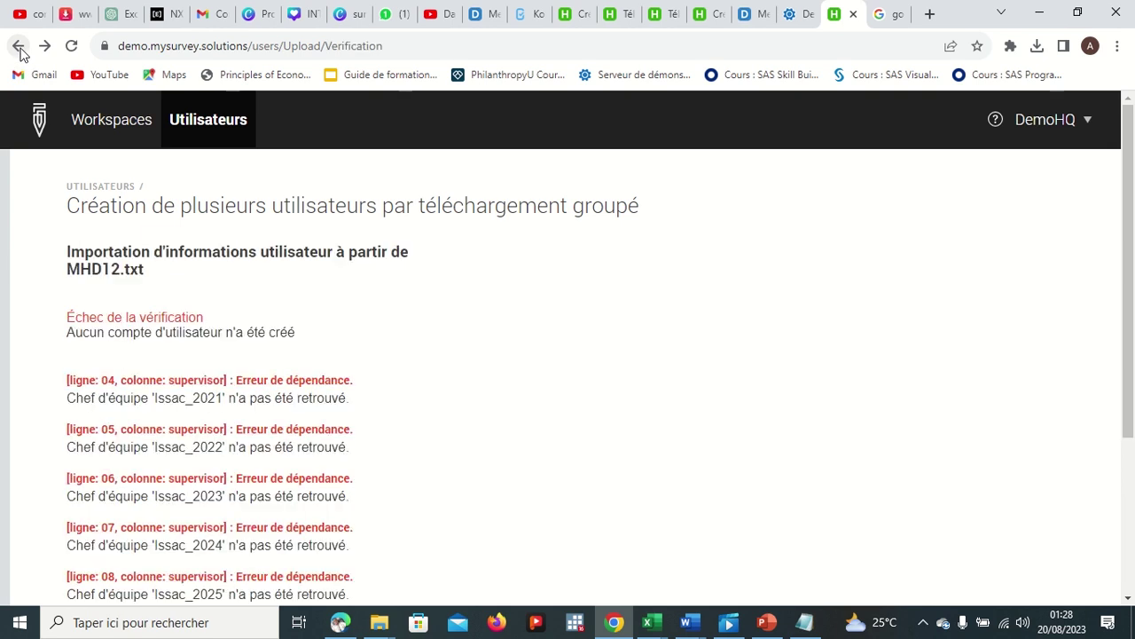
left_click(18, 46)
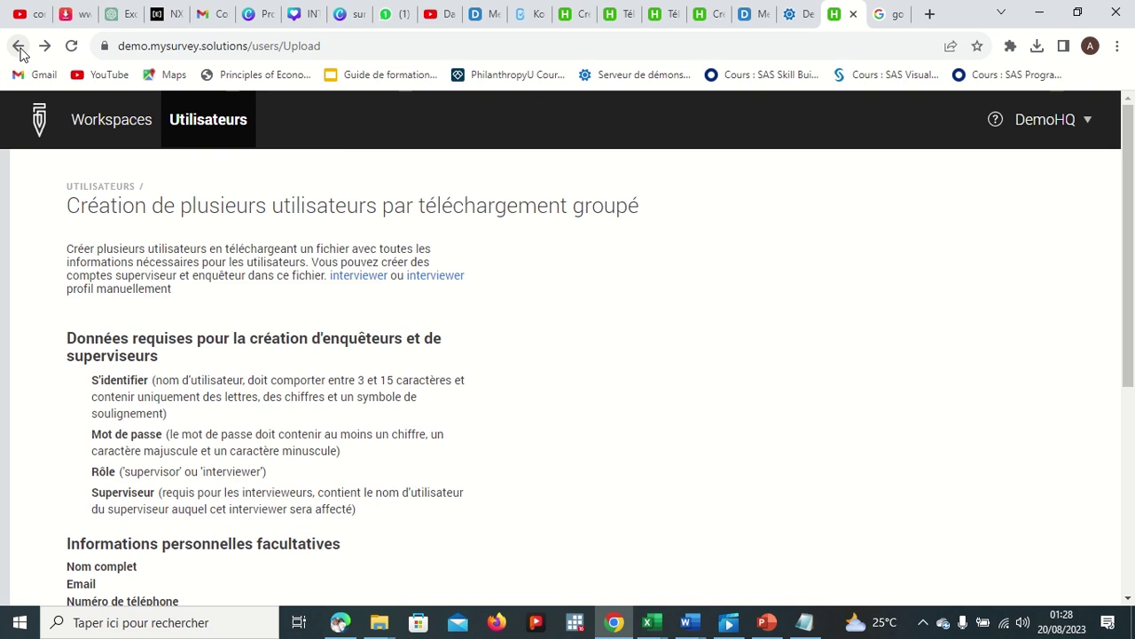
left_click(19, 47)
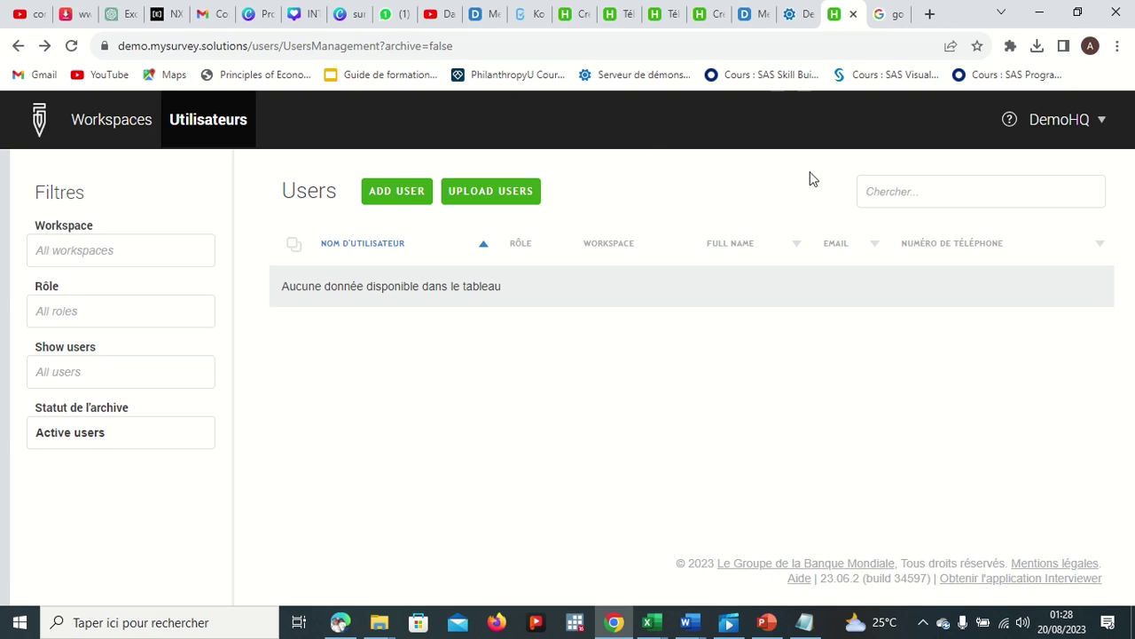
left_click(896, 191)
type("Den")
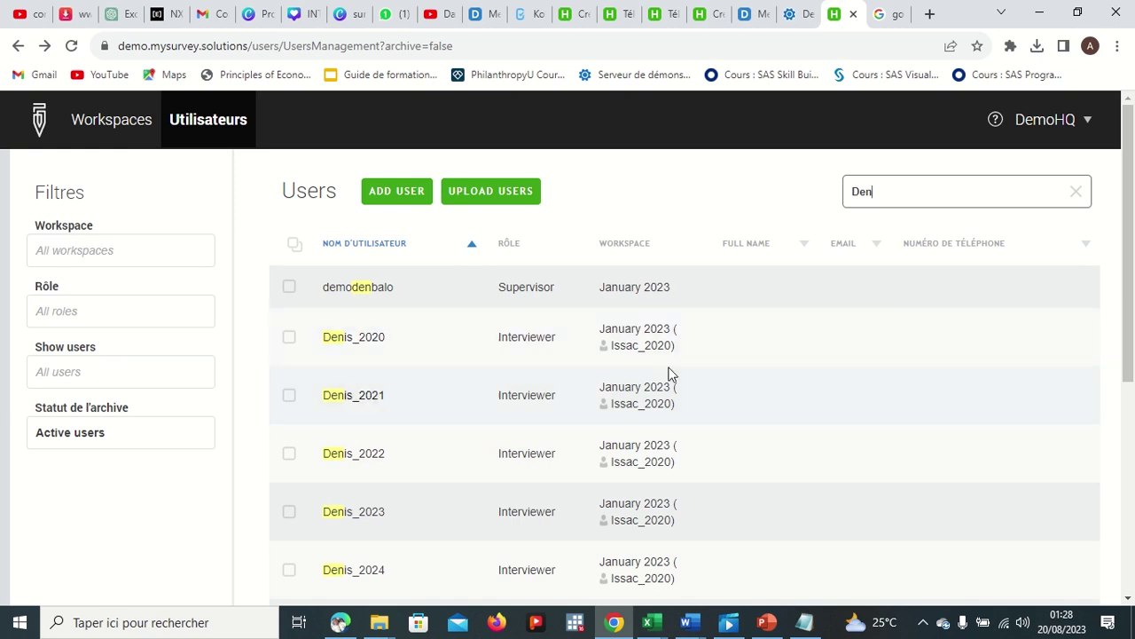
key("BackSpace")
key("BackSpace")
key("BackSpace")
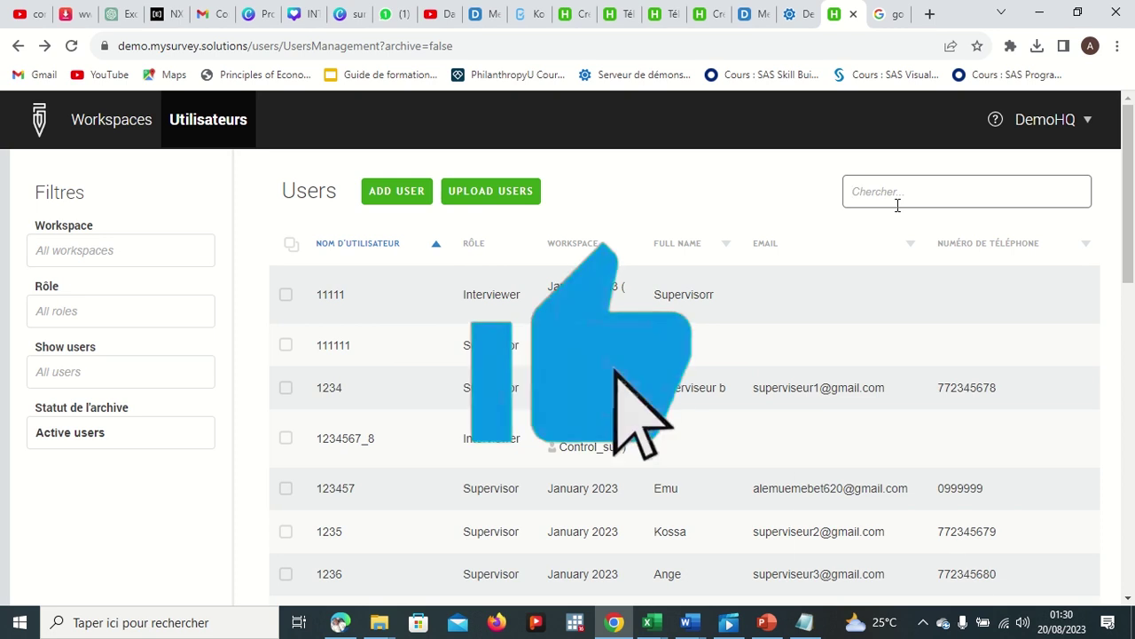
mouse_move(529, 39)
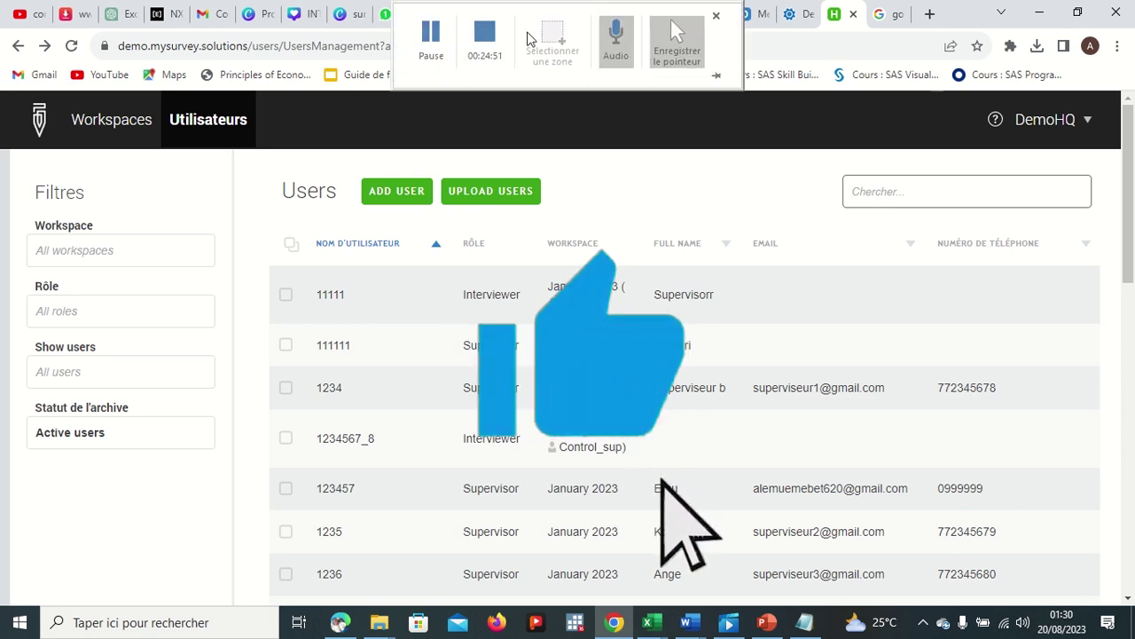
left_click(485, 36)
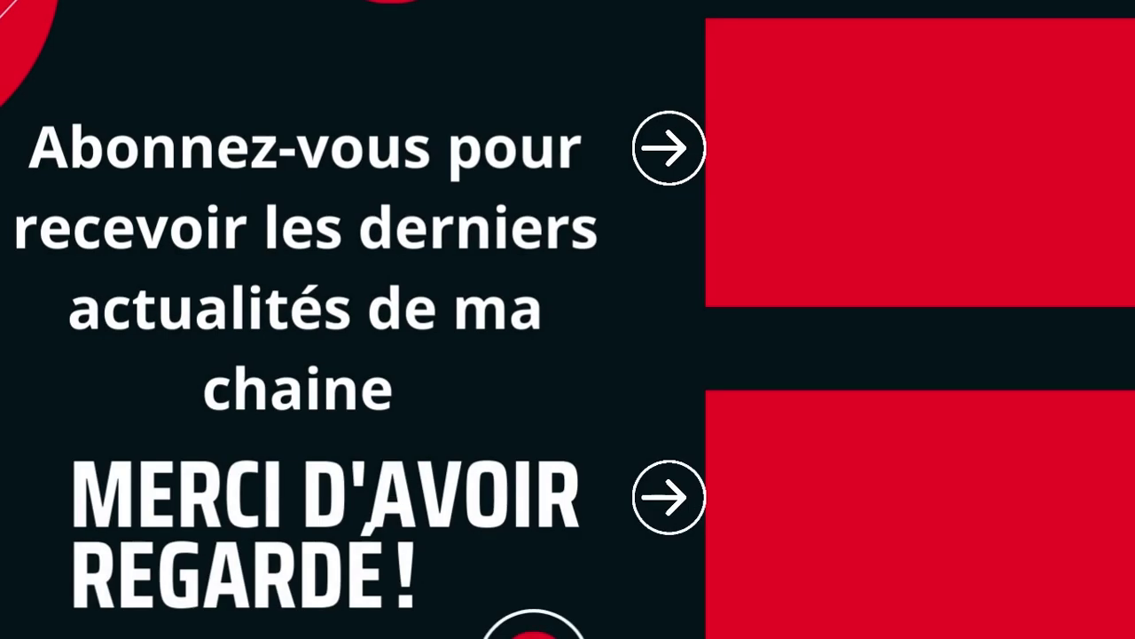